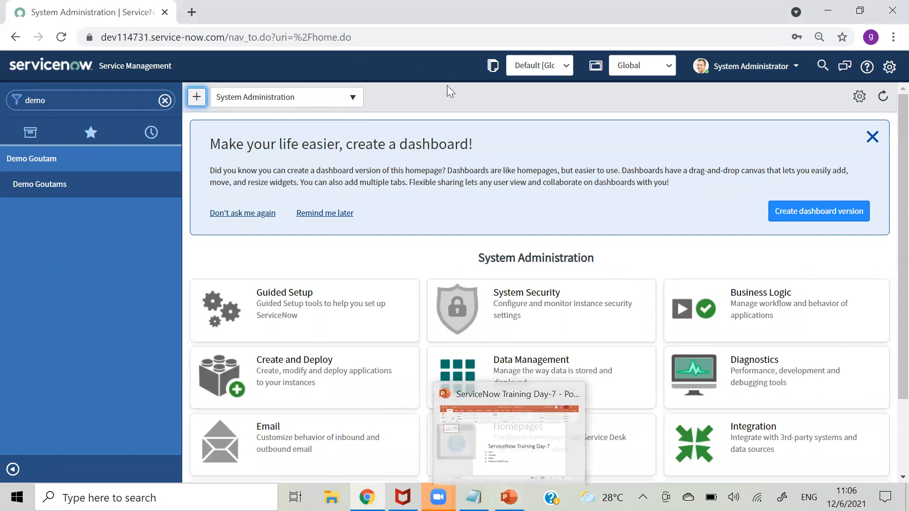
- Open the Demo Goutams list, glance at a new record form, and return to the five-record list
click(447, 87)
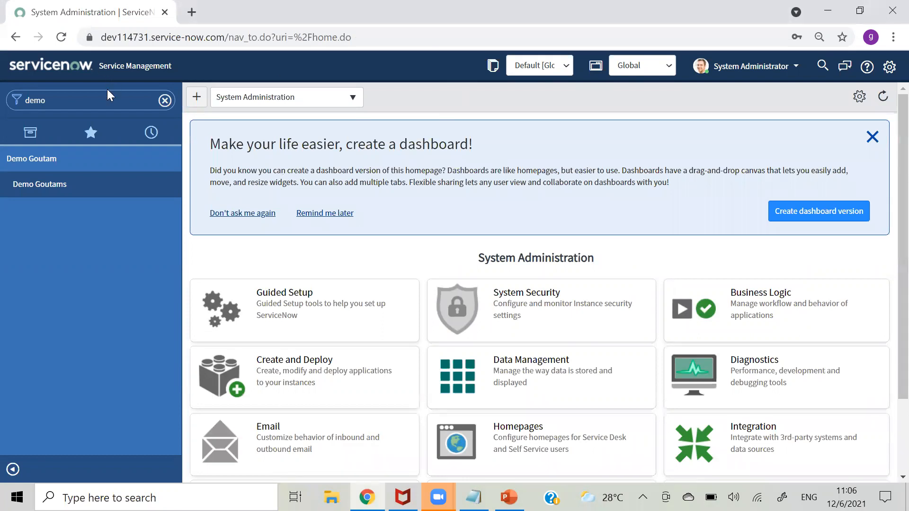
click(29, 185)
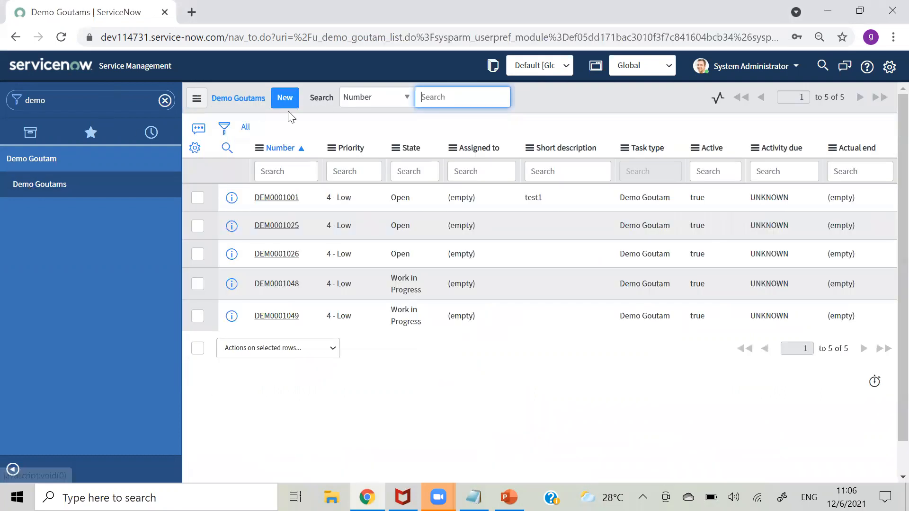
click(284, 101)
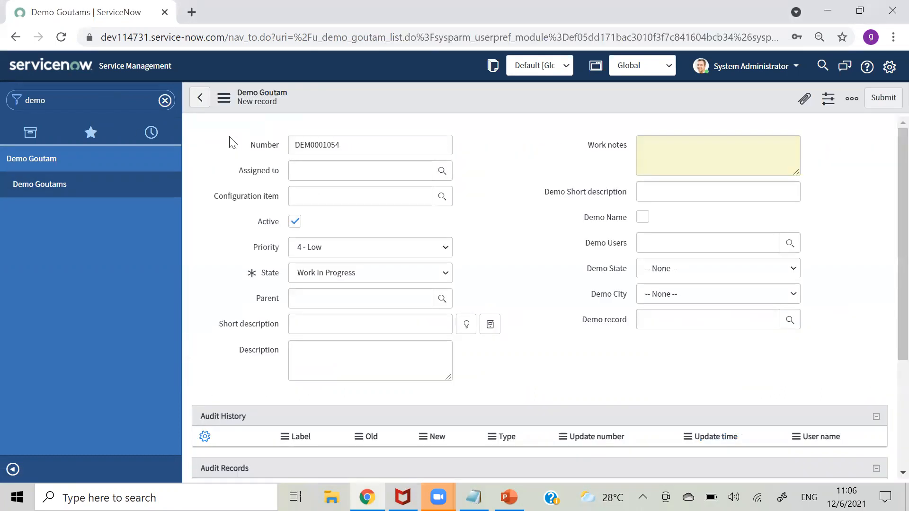
click(224, 100)
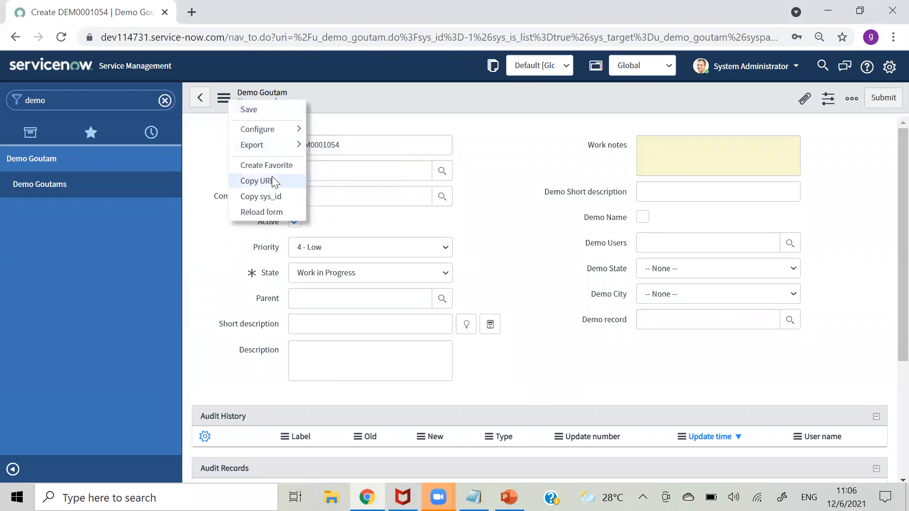
click(224, 130)
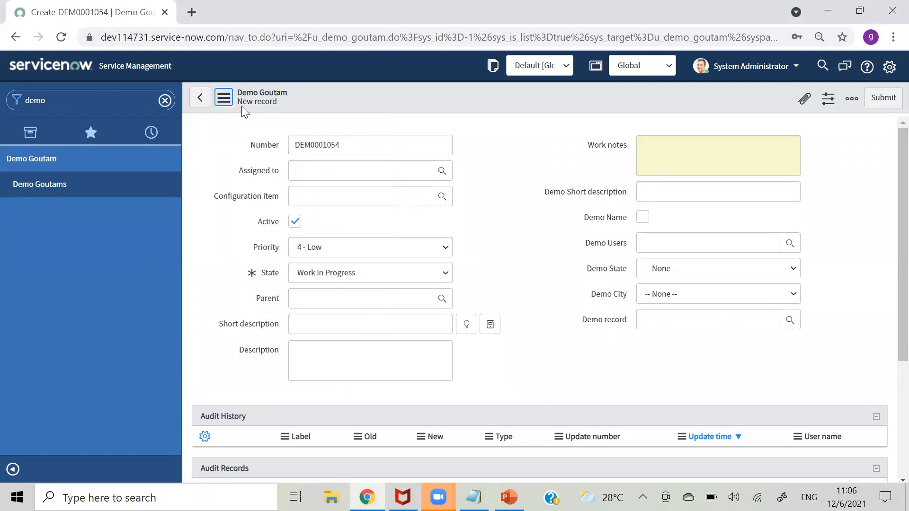
click(22, 187)
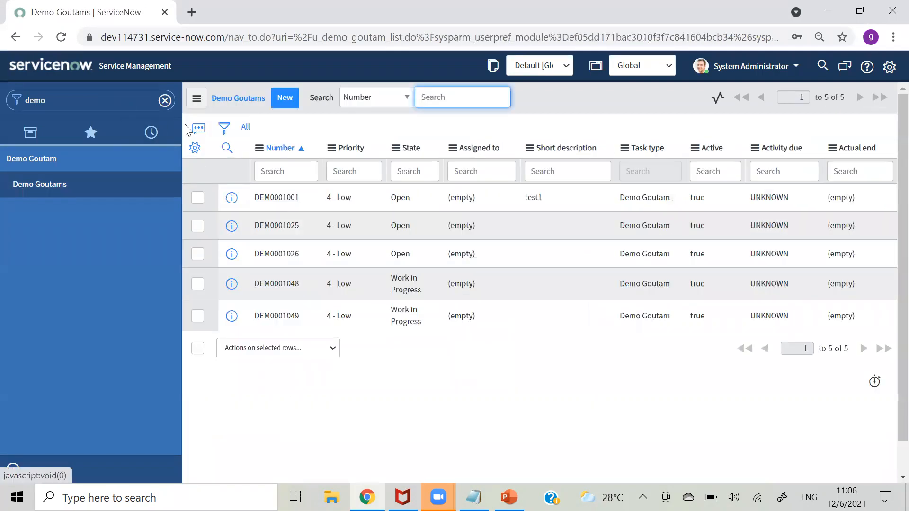
- Filter the navigator for 'view rules' and open the View Rules list
click(115, 105)
text(view ru;)
key(BackSpace)
text(les)
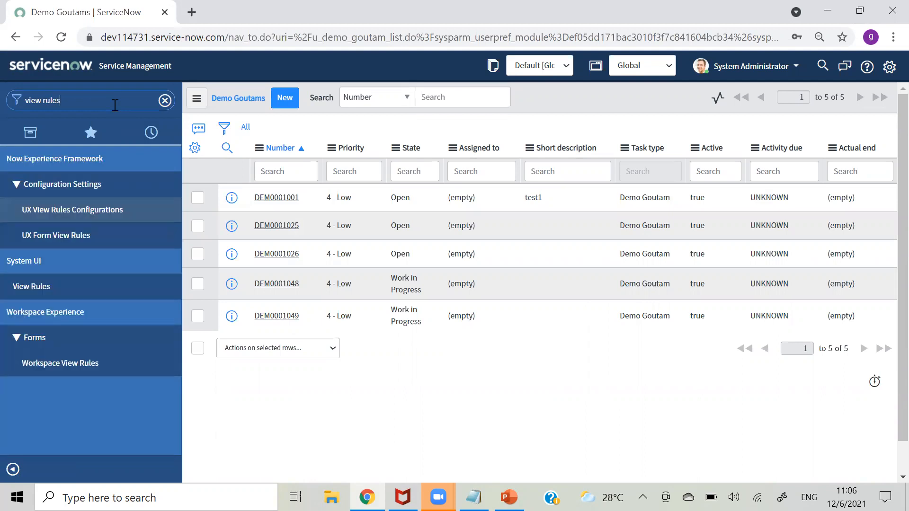
click(92, 289)
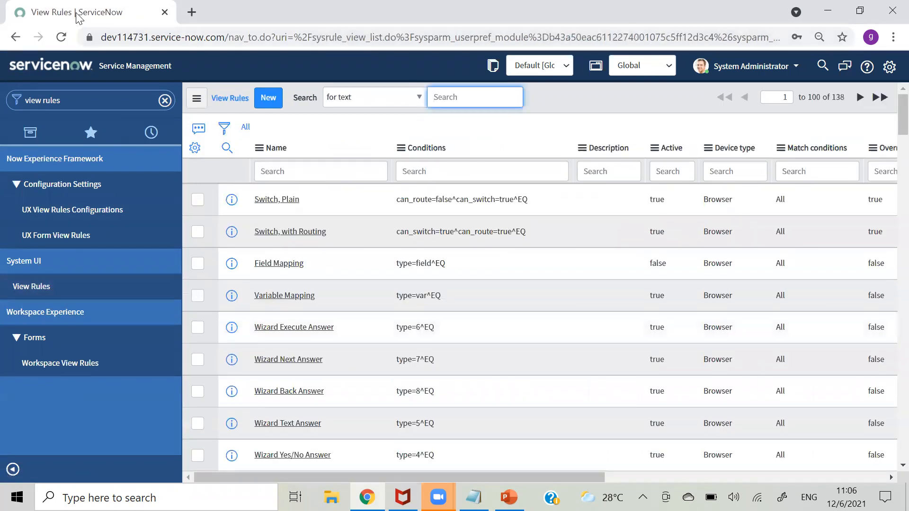
- Duplicate the tab, open System UI > Views there, then return to View Rules
right_click(77, 11)
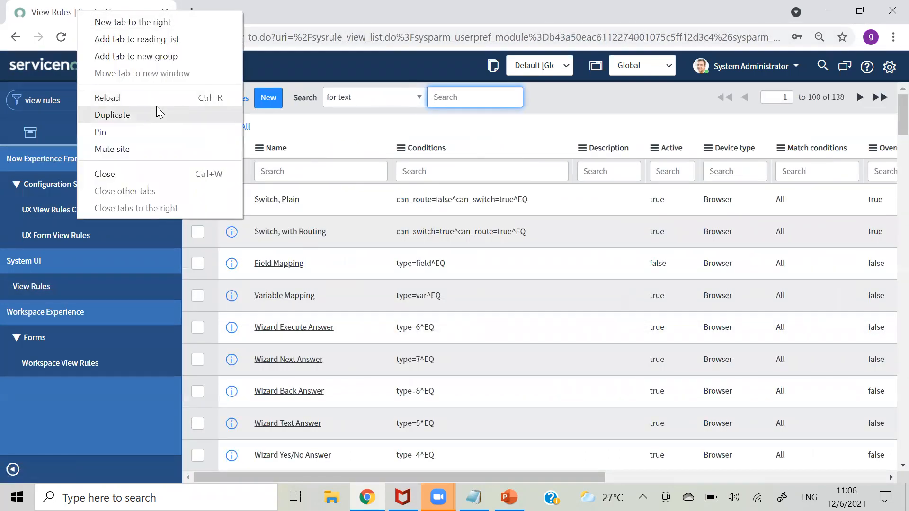
click(157, 108)
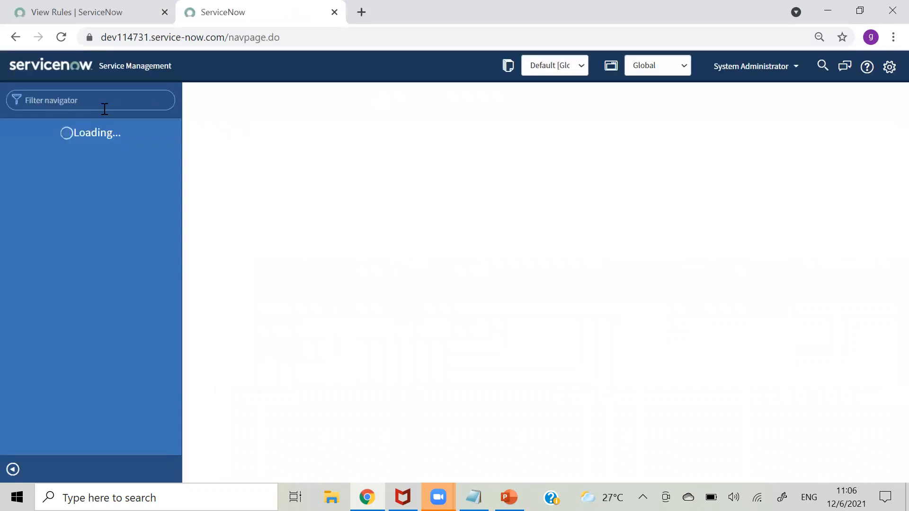
text(view)
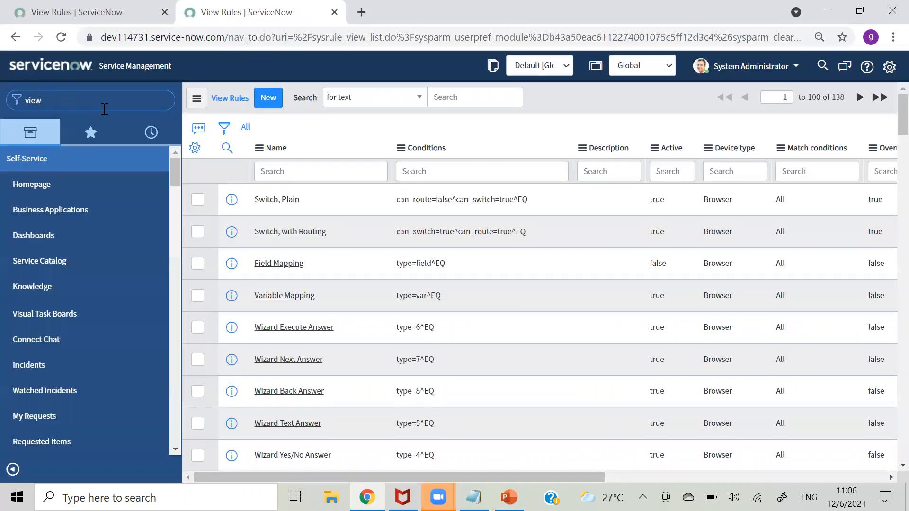
drag(176, 185, 187, 416)
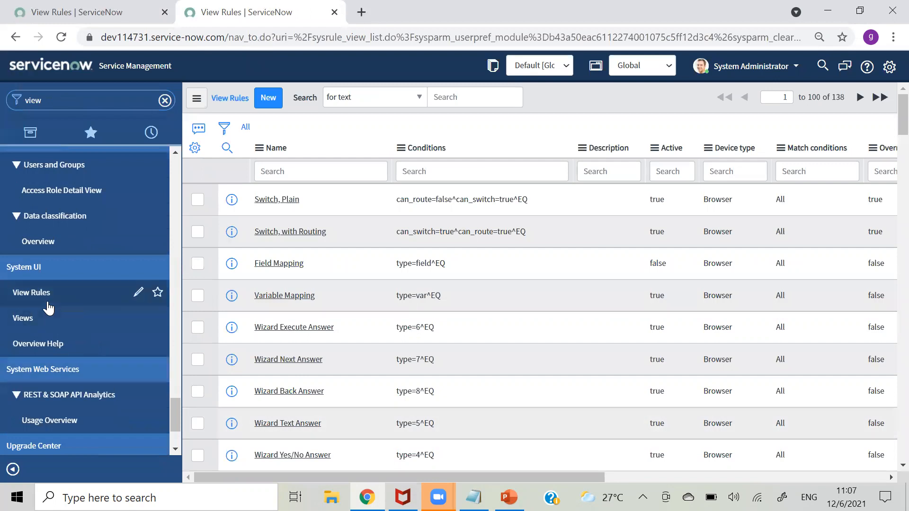
click(45, 318)
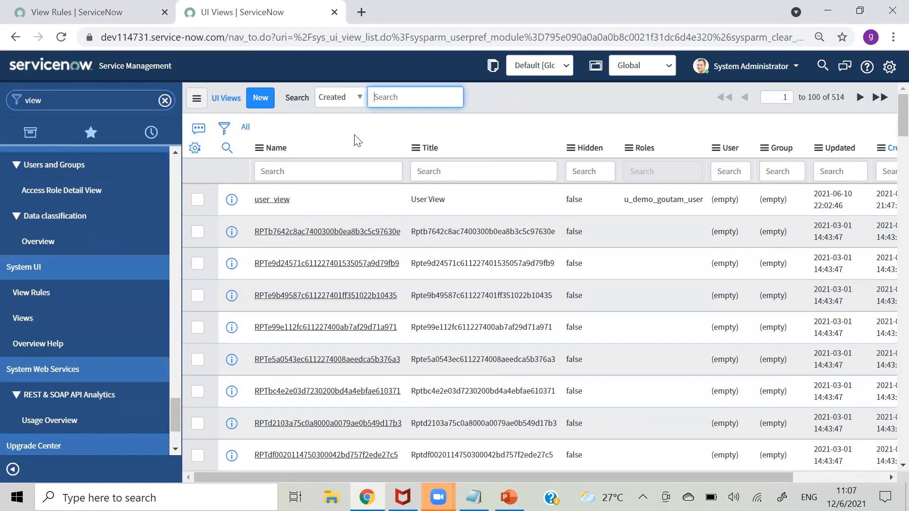
click(66, 13)
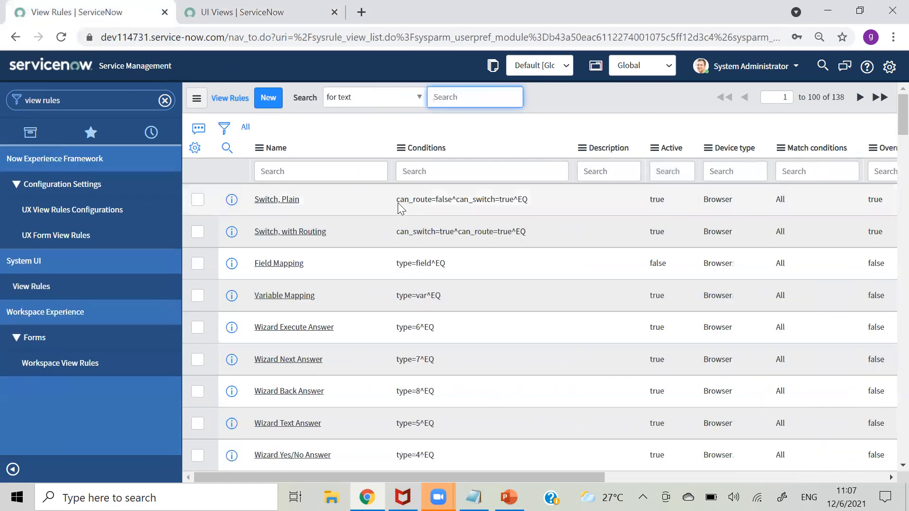
- Start a new view rule named 'User Goutam View' with Advanced enabled
click(275, 101)
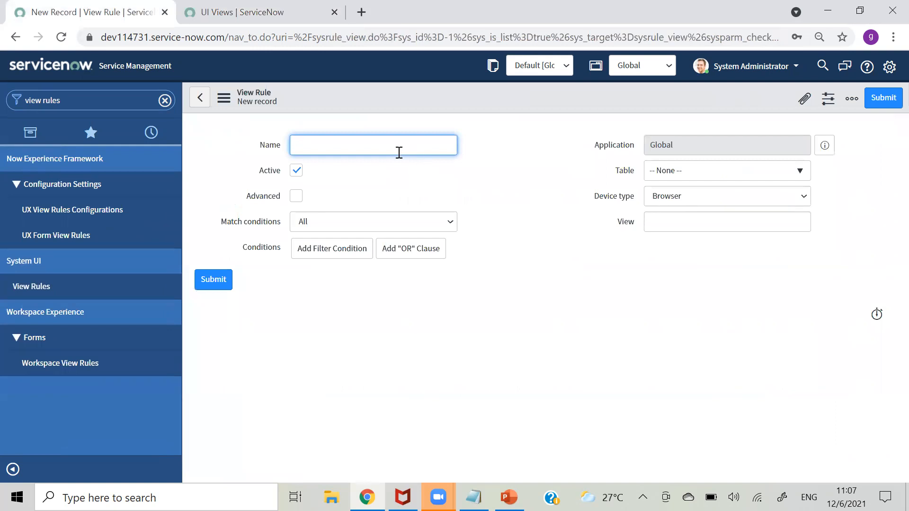
text(Demo Go)
text(uta)
text(m View)
key(BackSpace)
key(BackSpace)
key(BackSpace)
key(BackSpace)
text(User)
click(296, 196)
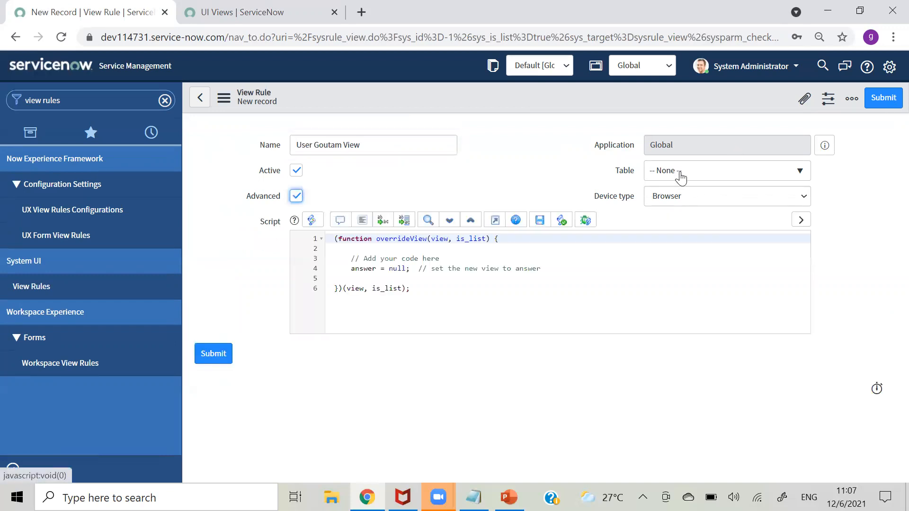
- Set the rule's table to Demo Goutam [u_demo_goutam]
click(769, 170)
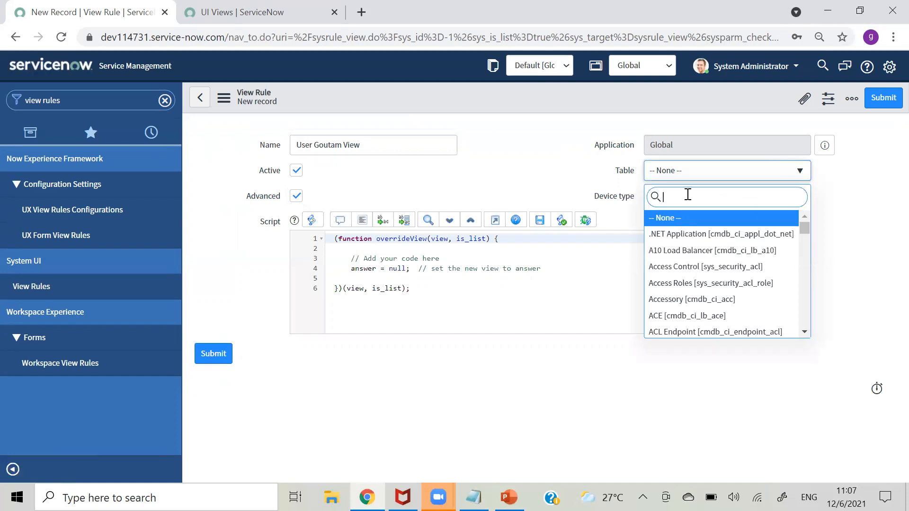
text(u_demo)
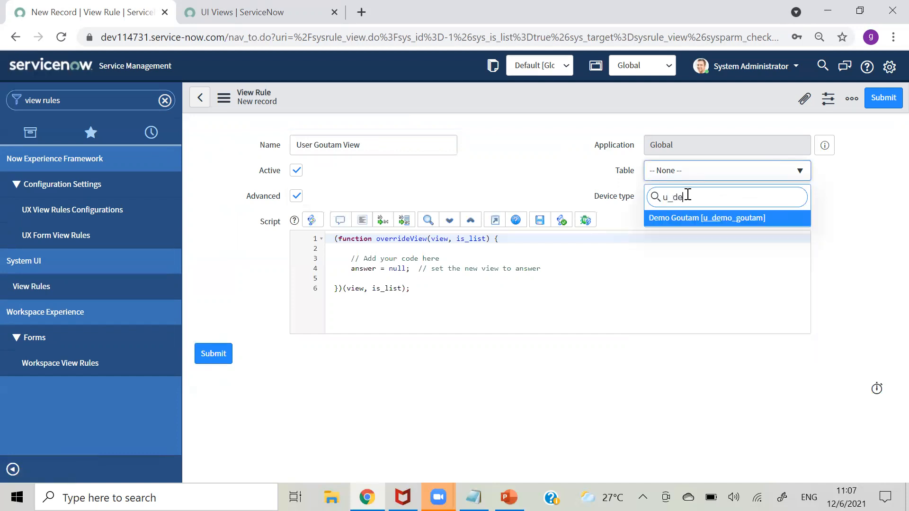
click(683, 218)
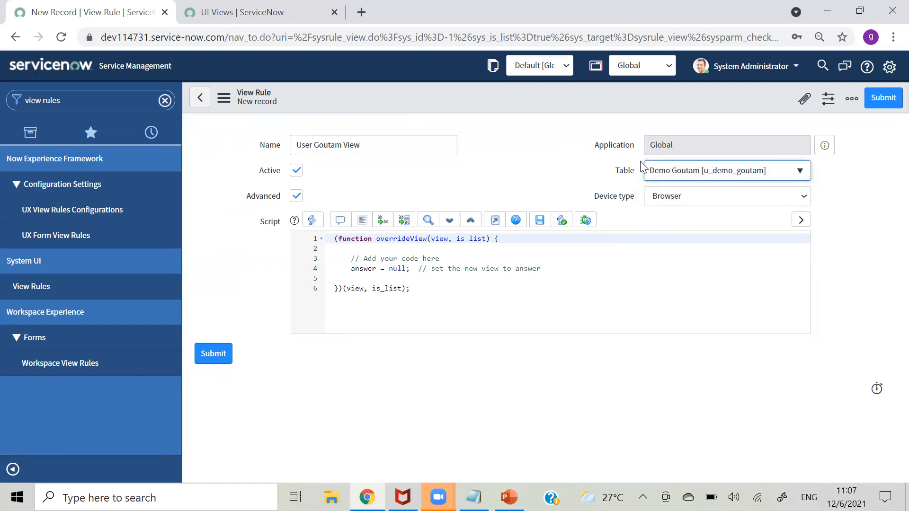
- Write the condition if(gs.hasRole('u_demo_goutam_user')) on line 5 of the script
click(394, 281)
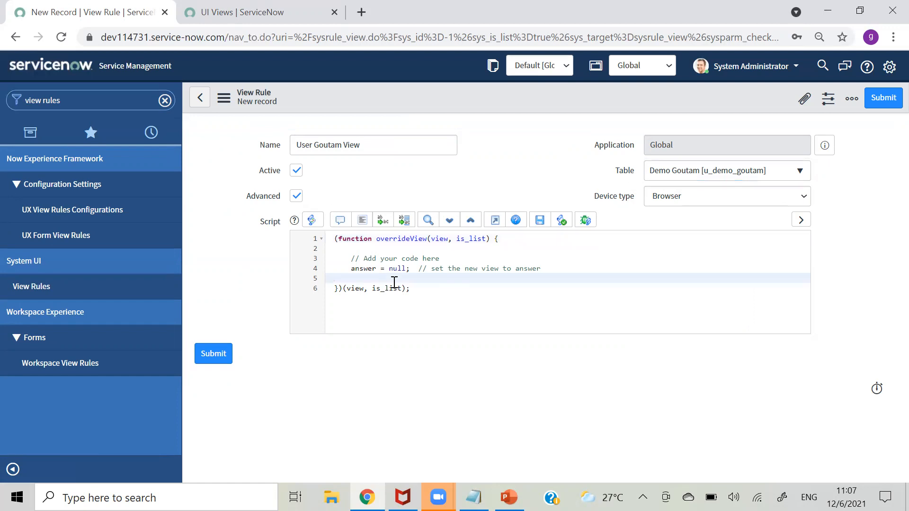
text(if(gs)
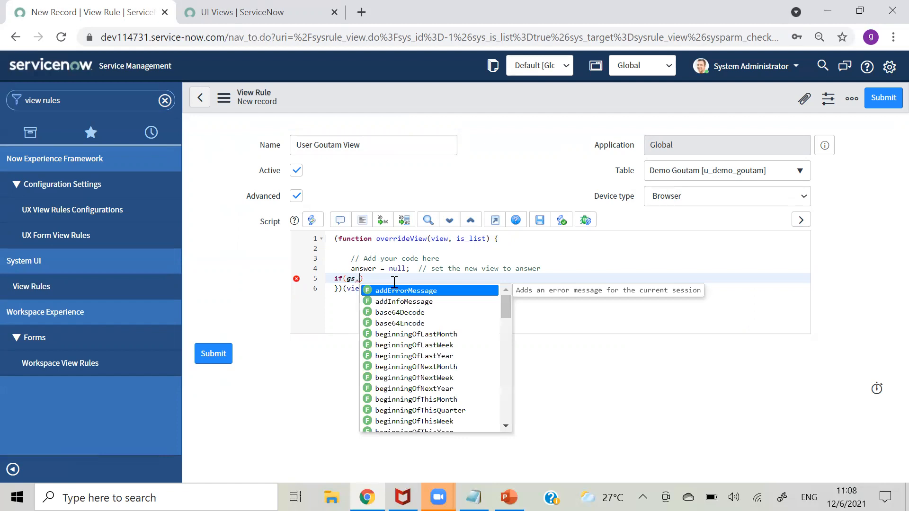
text(.as)
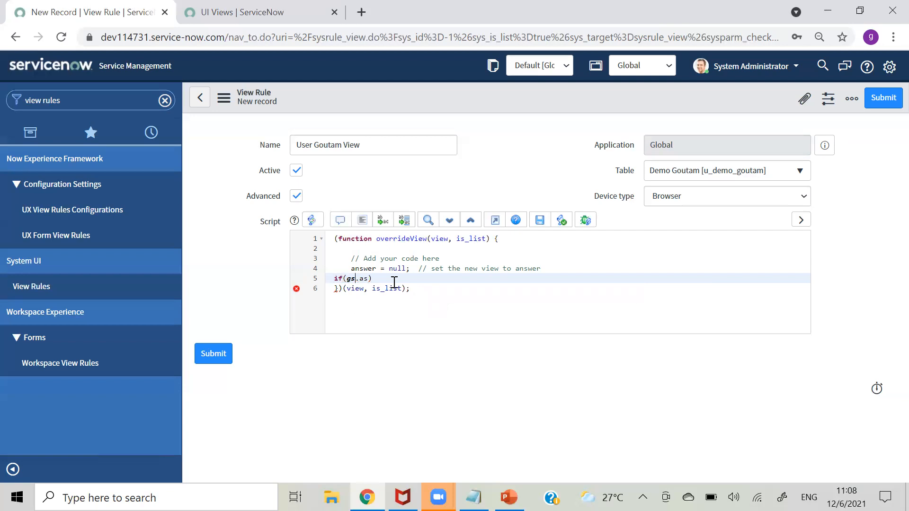
key(BackSpace)
key(BackSpace)
key(BackSpace)
text(.)
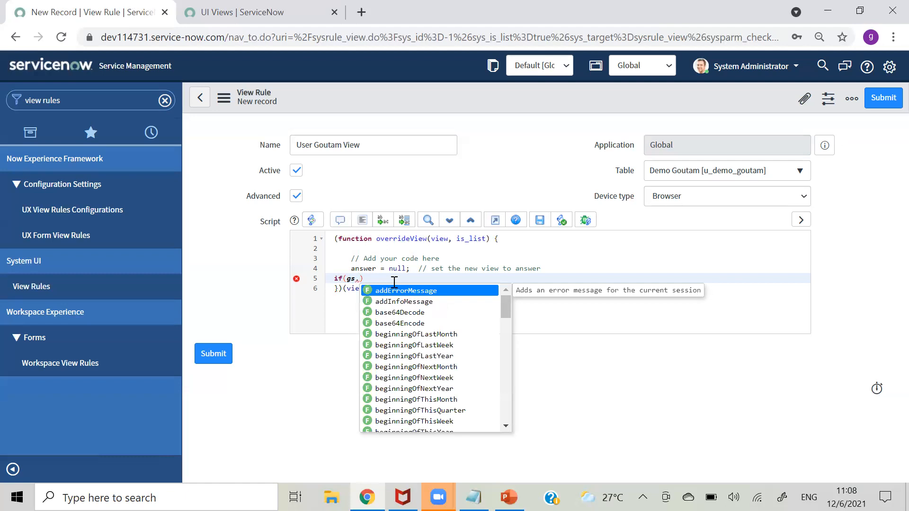
text(hasRole()
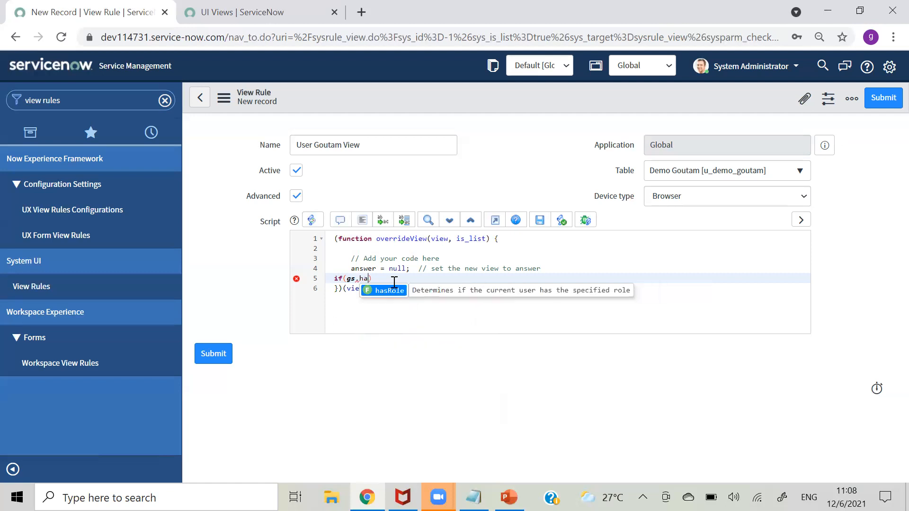
key(Return)
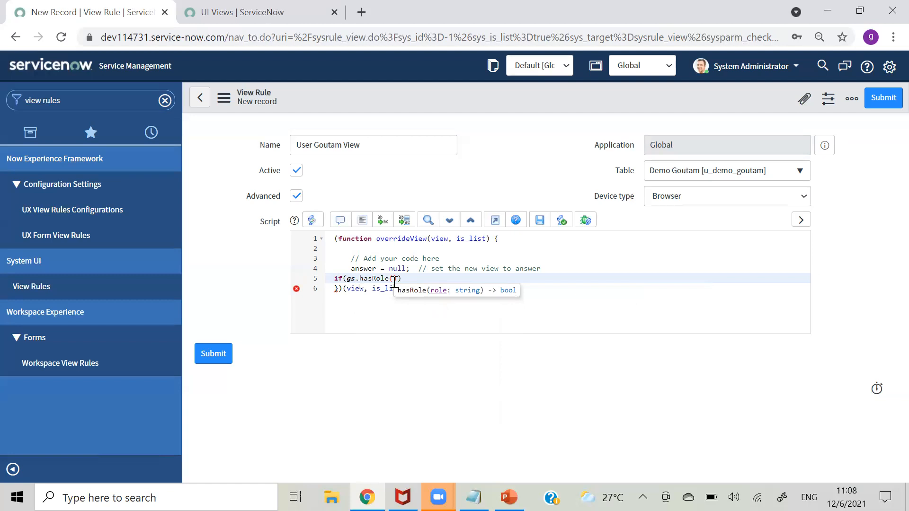
text(')
text(u)
text(_)
text(use)
key(BackSpace)
key(BackSpace)
key(BackSpace)
text(demo_g)
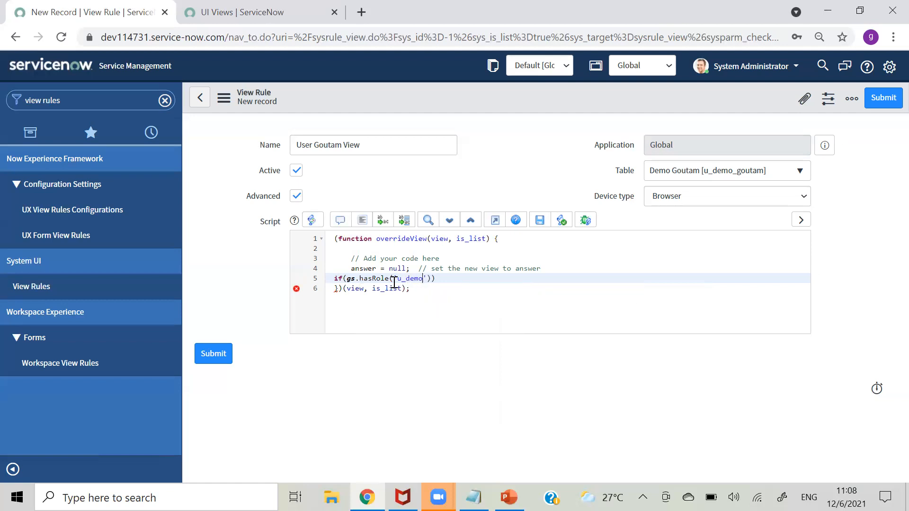
text(outam_user)
- Open the if block with a brace and begin typing answer = ' inside it
key(End)
key(Return)
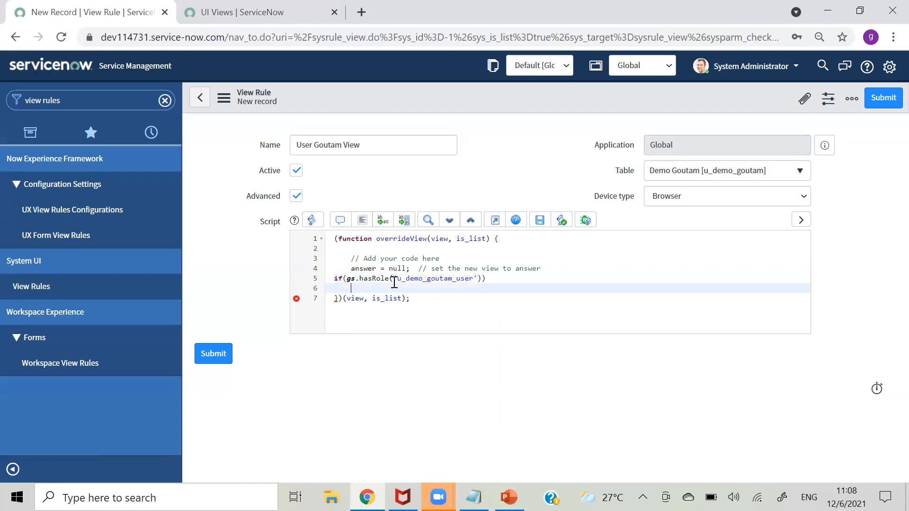
text({)
key(Return)
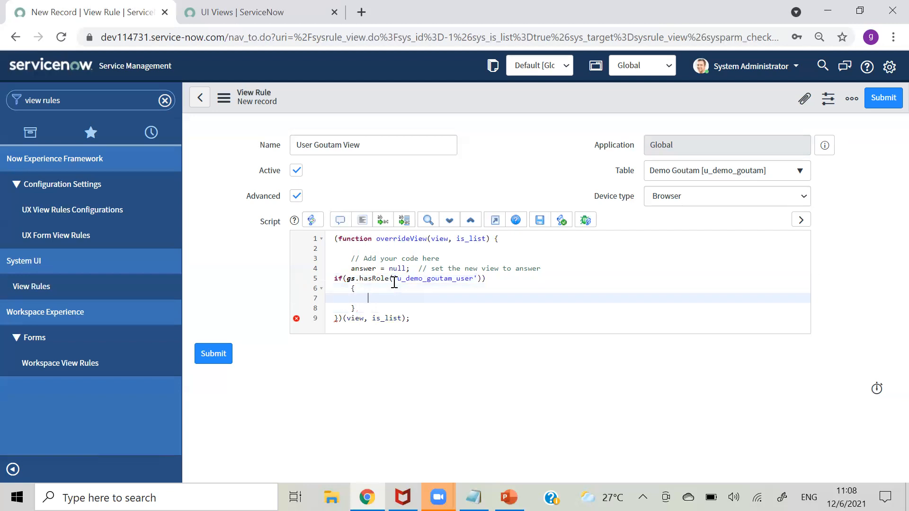
text(answer = ')
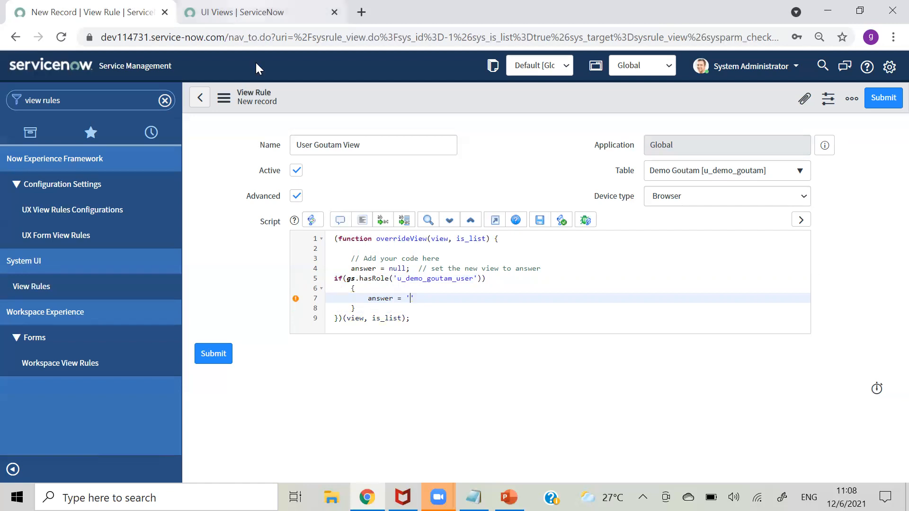
- Open the user_view UI view record in a new tab to confirm its name
click(254, 12)
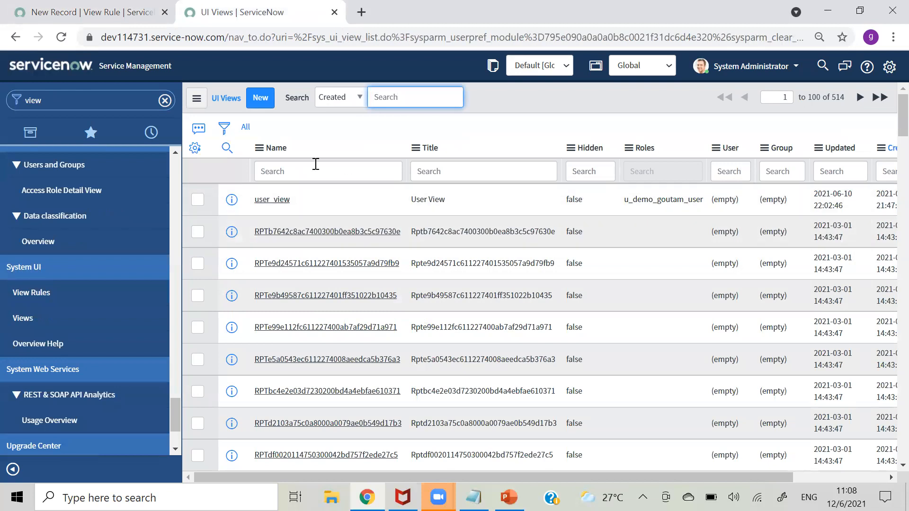
right_click(236, 197)
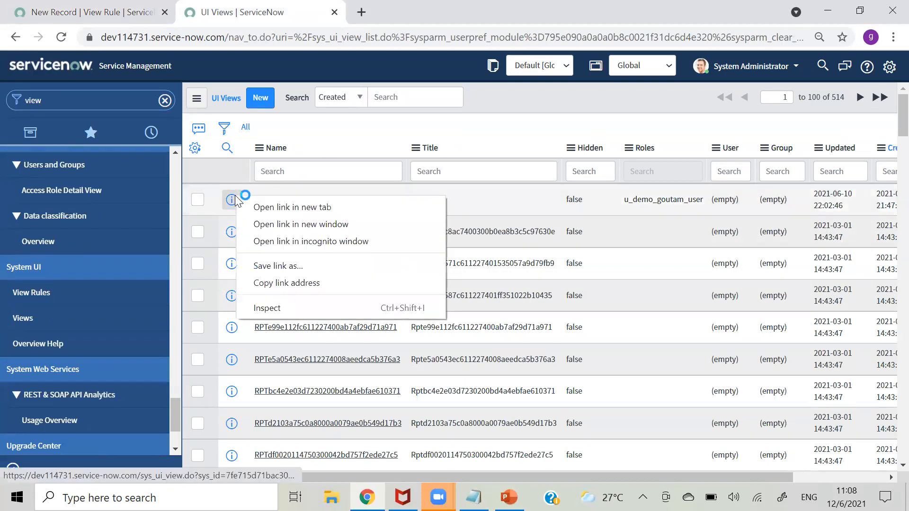
click(261, 208)
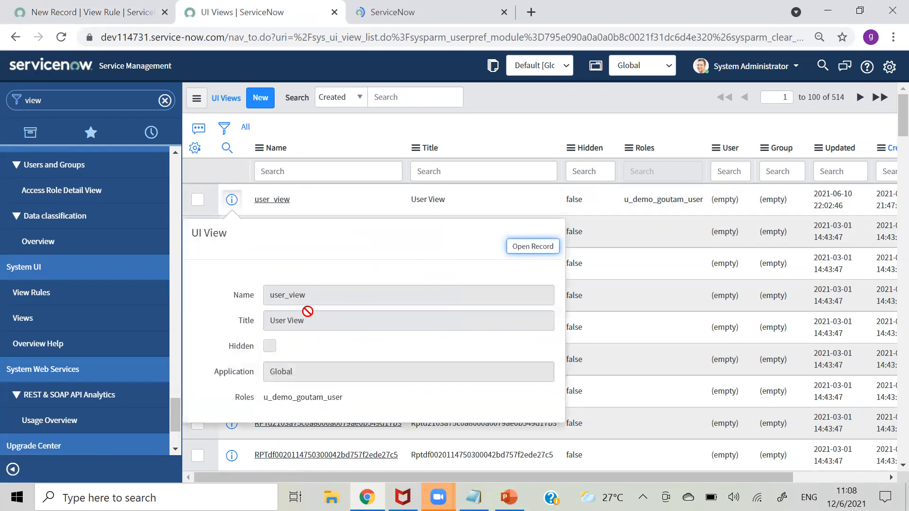
click(90, 12)
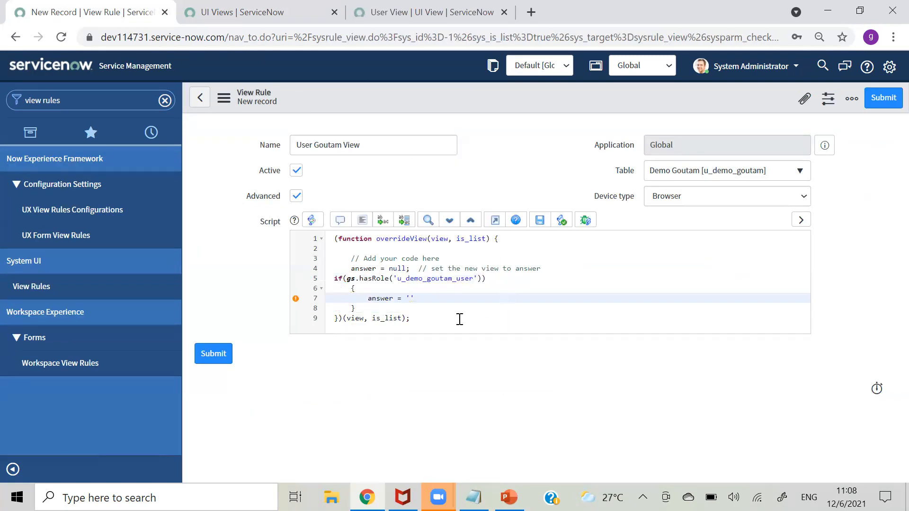
- Complete the assignment as answer = 'user_view' and auto-format the script
text(user_view)
click(360, 221)
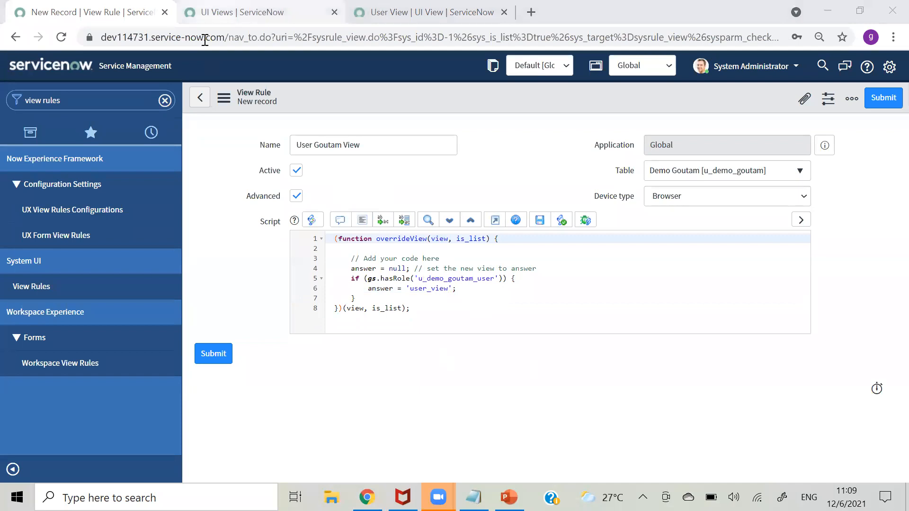
key(ctrl+Tab)
- Open the Roles list filtered by name to locate u_demo_goutam_user, then return to the view rule
click(97, 98)
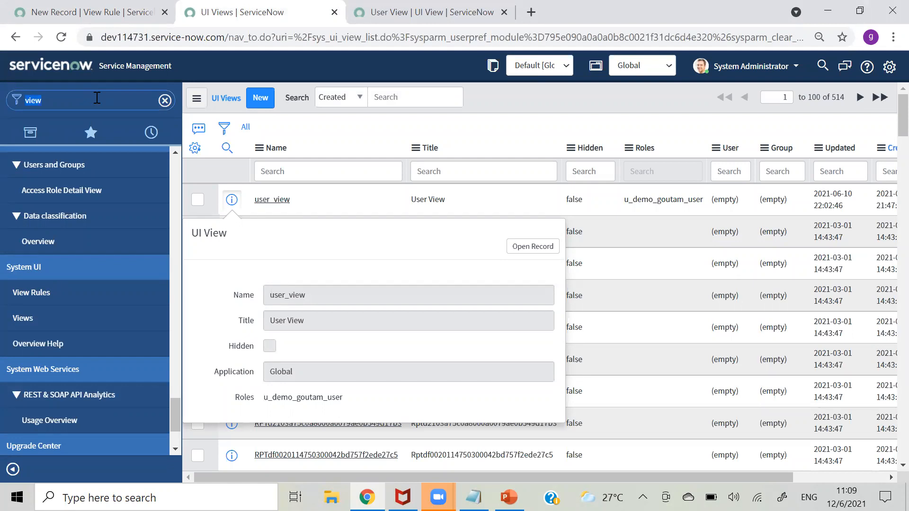
text(roles)
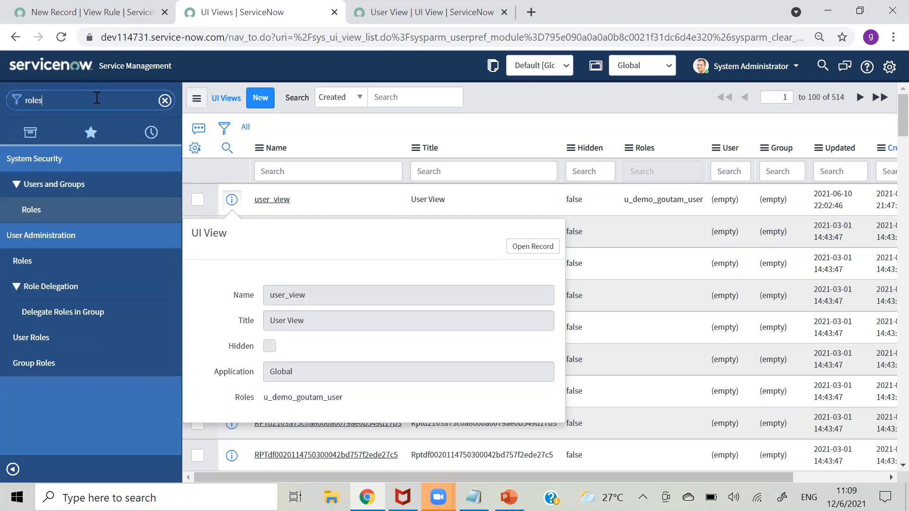
click(42, 213)
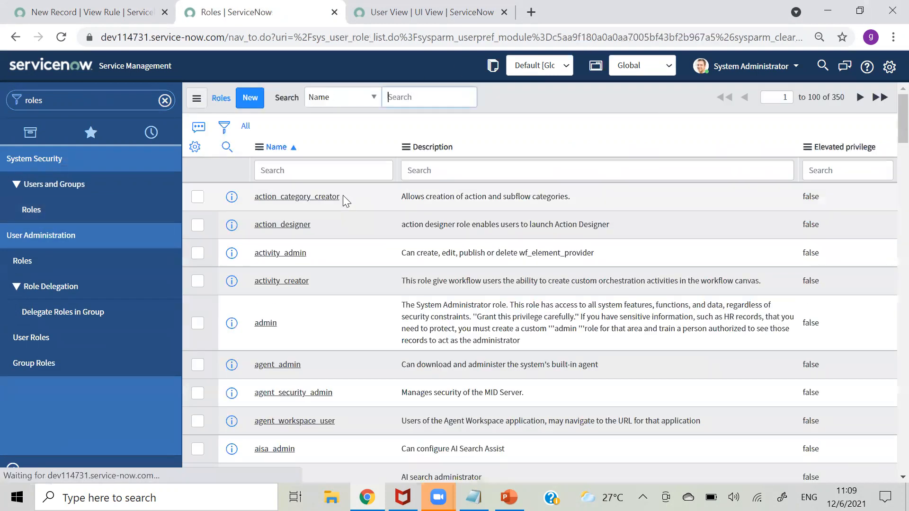
click(318, 176)
text(*view)
key(Return)
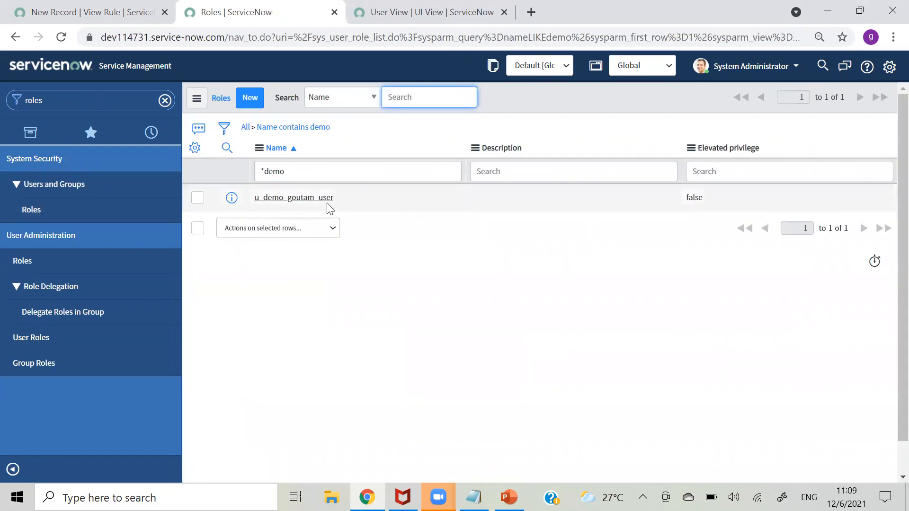
click(84, 12)
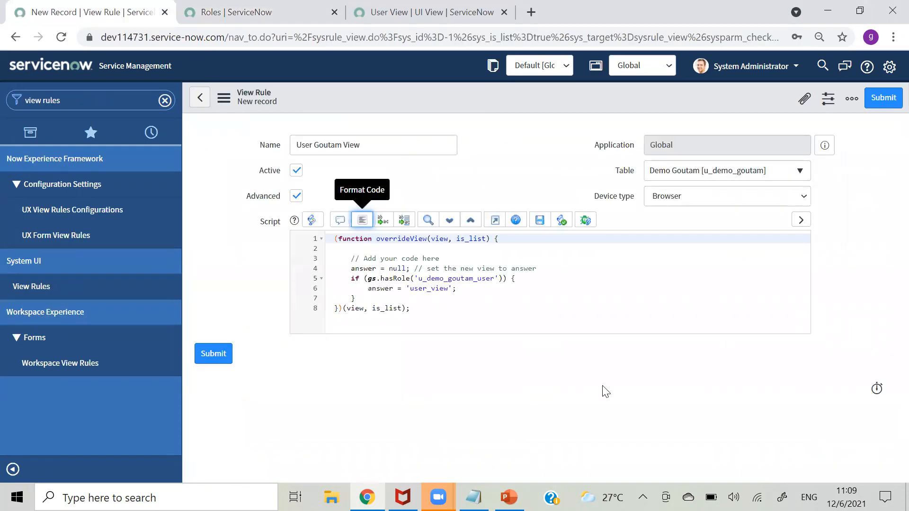
- Save the User Goutam View rule via the form header's context menu
right_click(453, 90)
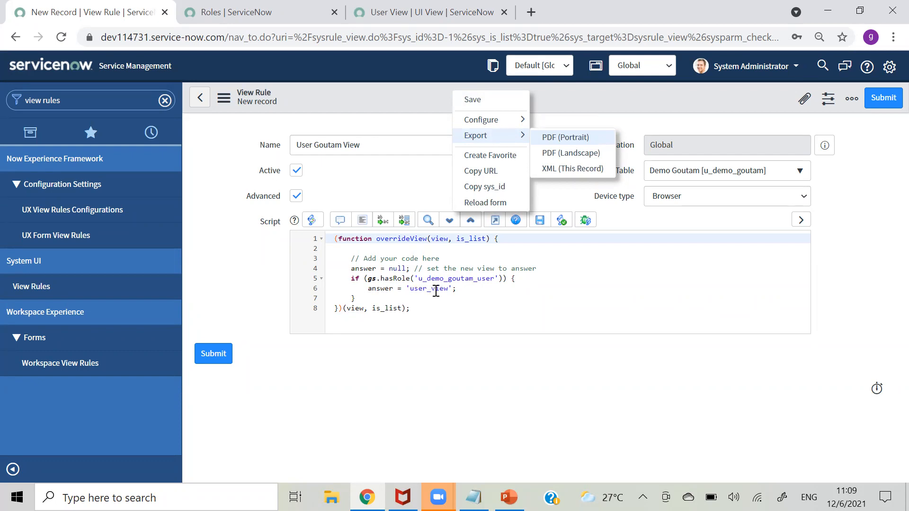
click(477, 101)
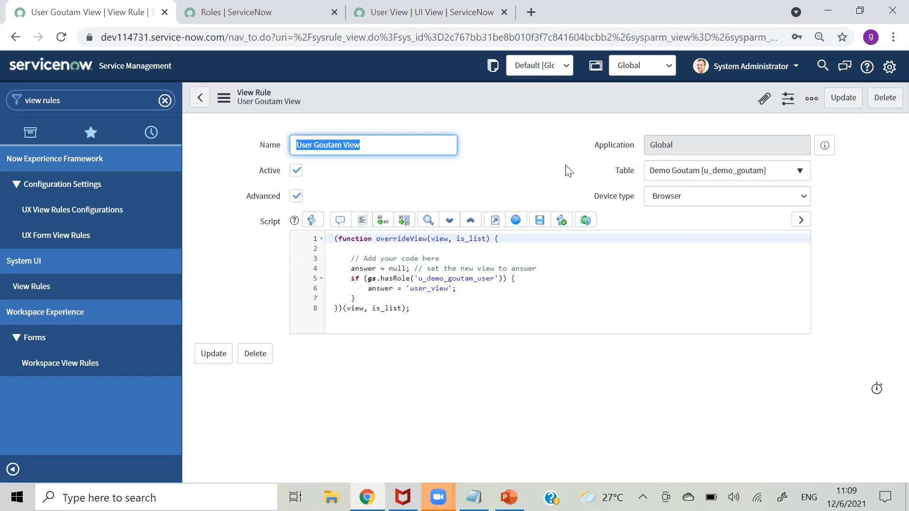
- Impersonate the recently used test user from the account menu
click(739, 67)
click(737, 105)
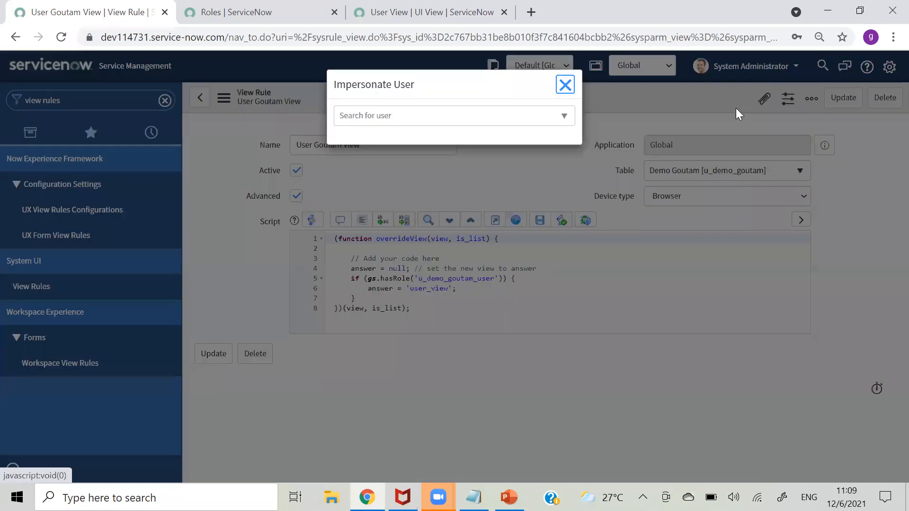
click(360, 187)
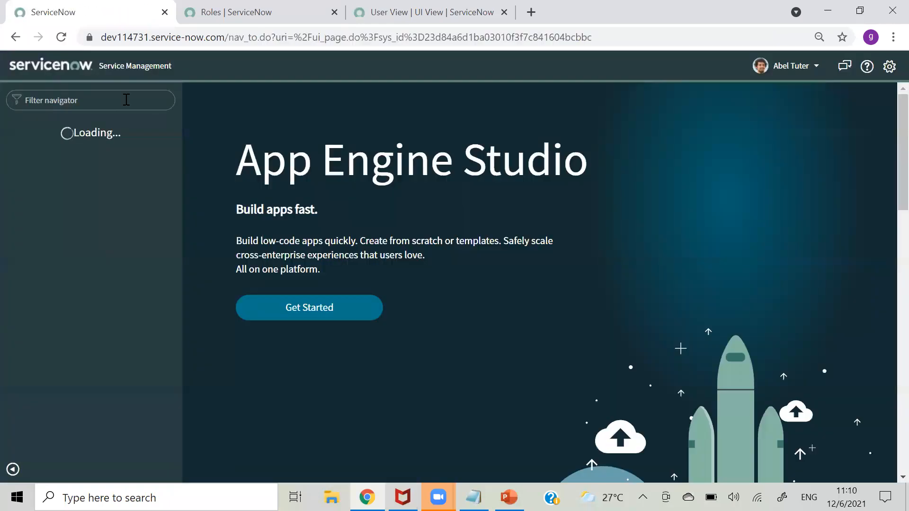
- Search the navigator for 'demo' and open the Demo Goutams list
click(127, 99)
text(demo)
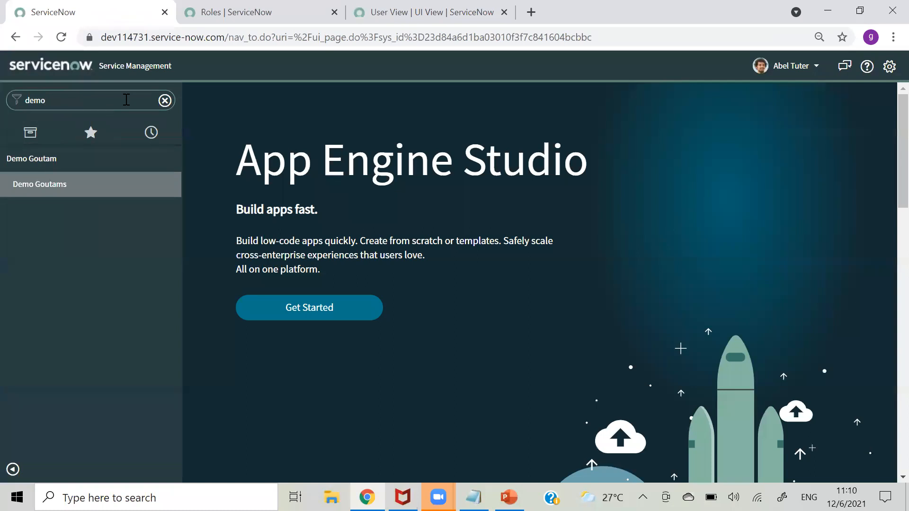
click(40, 189)
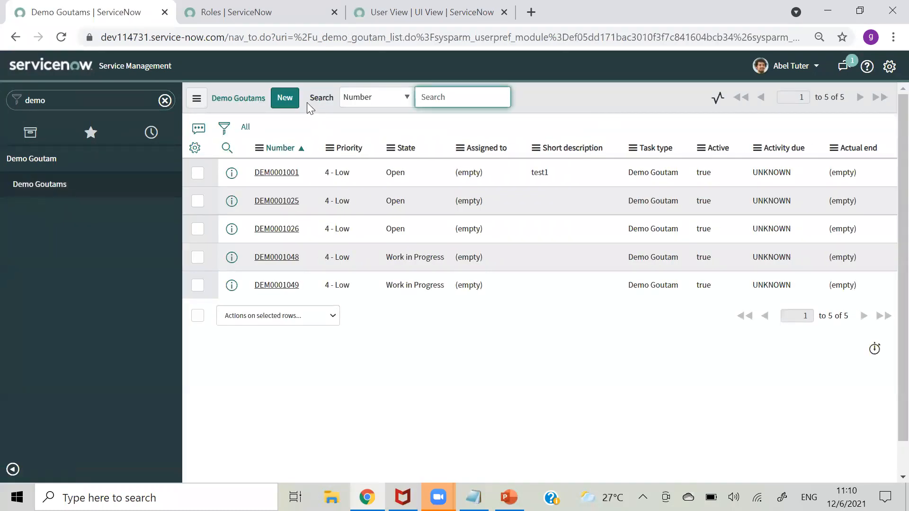
- Open DEM0001001 and inspect its user view layout, including the Goutam section123 section
click(279, 174)
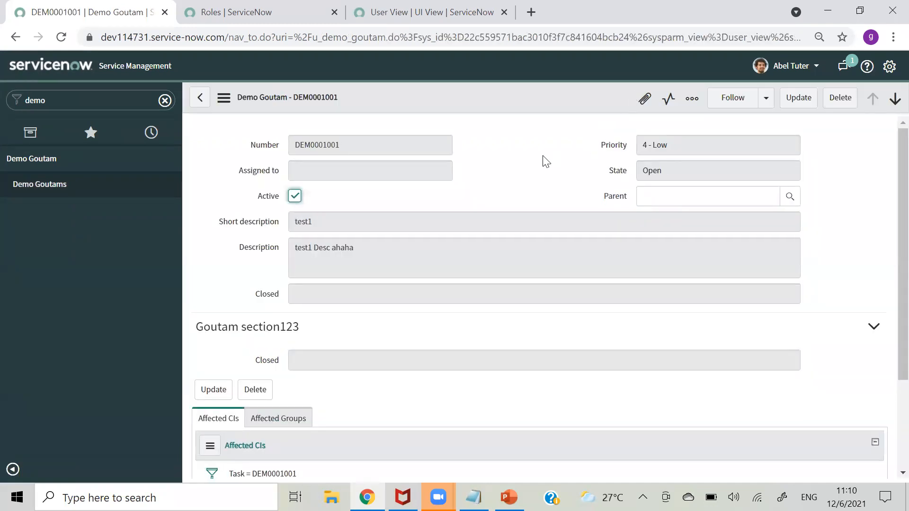
scroll(887, 239, down, 3)
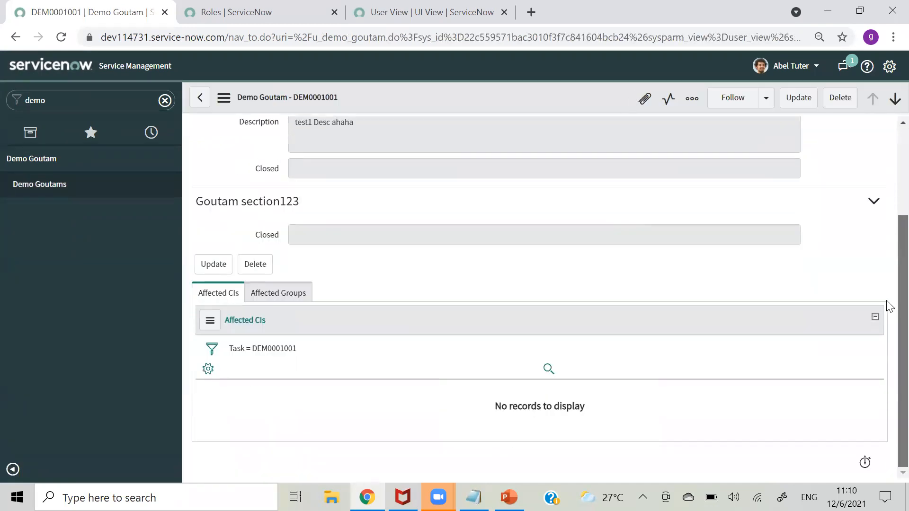
drag(306, 205, 199, 209)
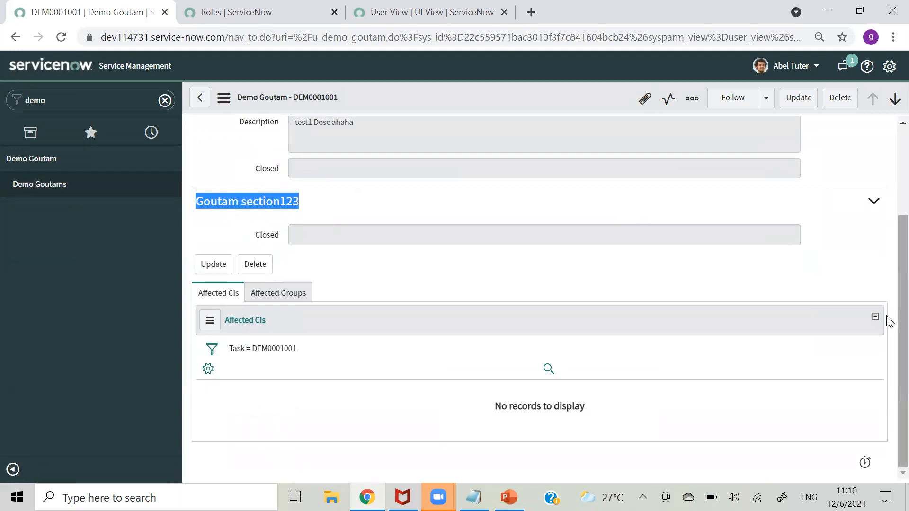
scroll(887, 308, up, 3)
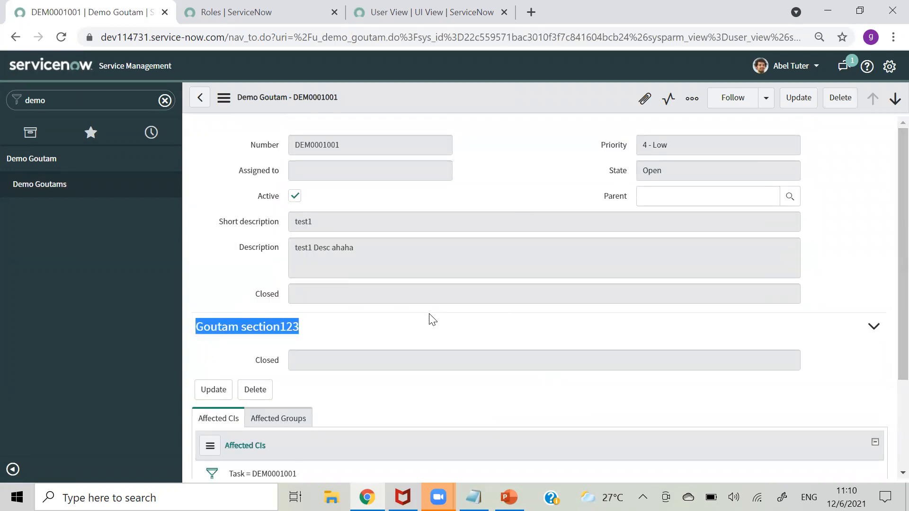
click(198, 218)
drag(266, 118, 601, 500)
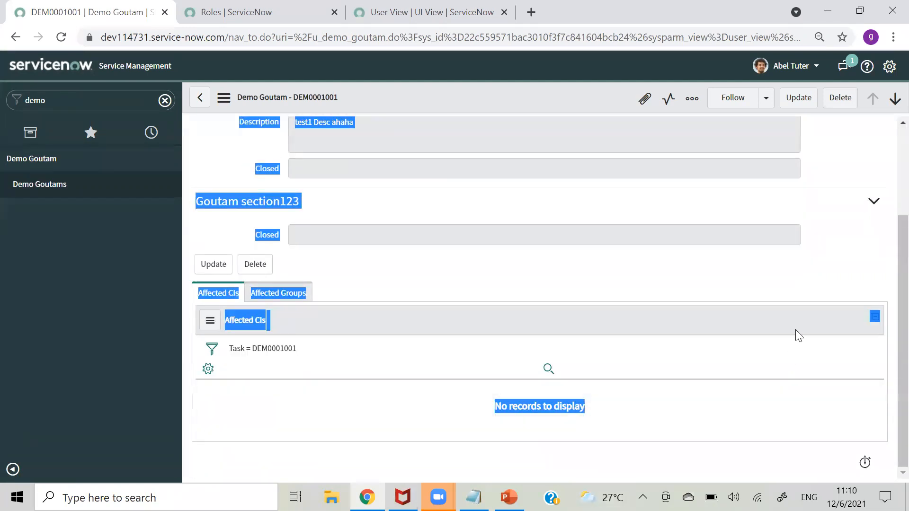
click(860, 268)
scroll(890, 242, up, 3)
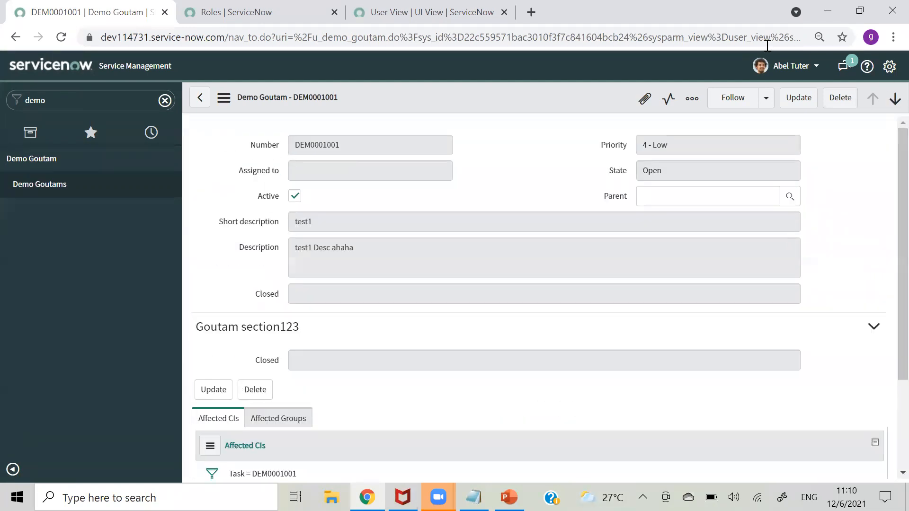
click(782, 66)
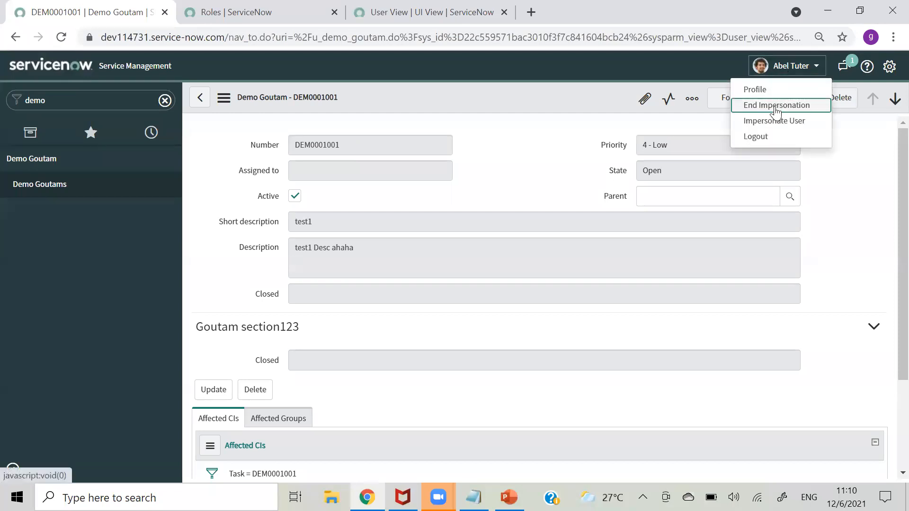
click(775, 106)
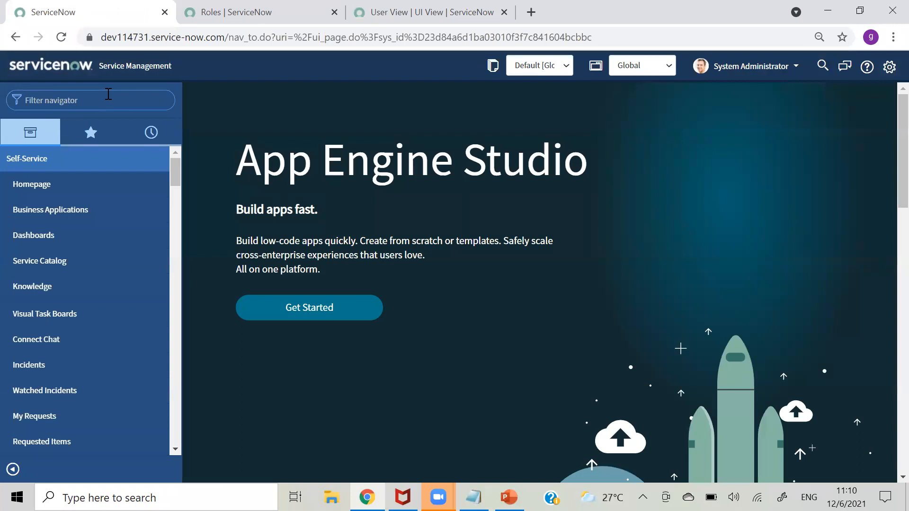
click(108, 93)
text(demo)
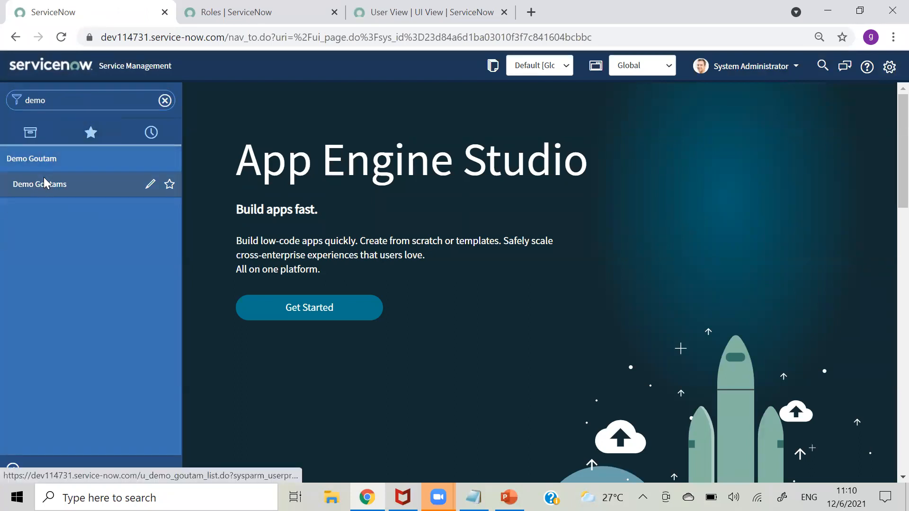
click(45, 184)
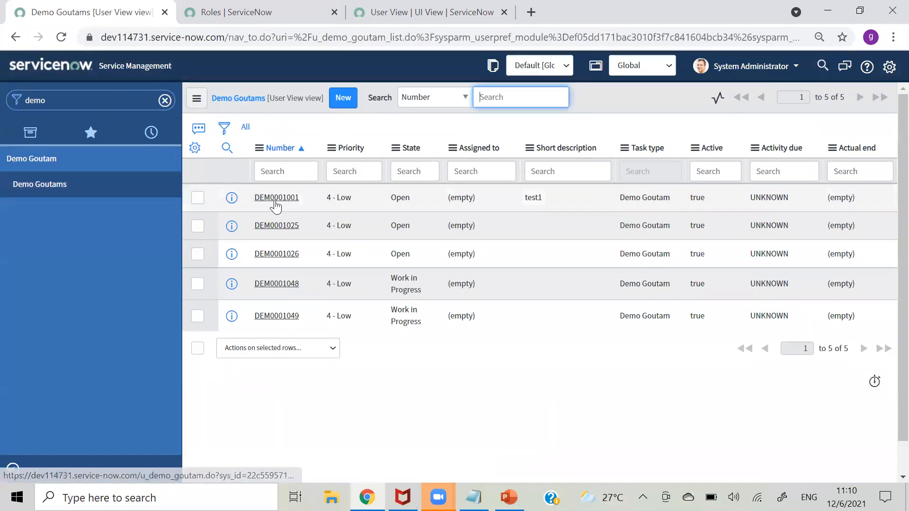
click(275, 198)
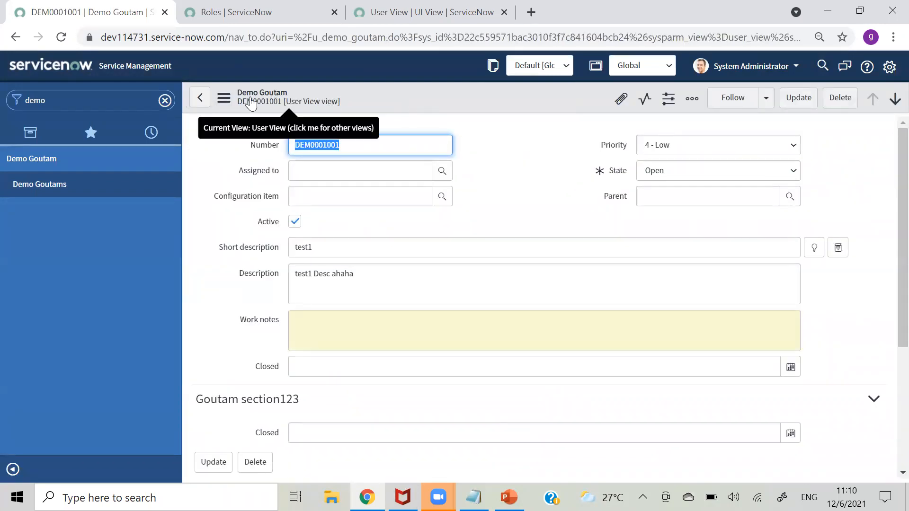
click(224, 98)
mouse_move(315, 224)
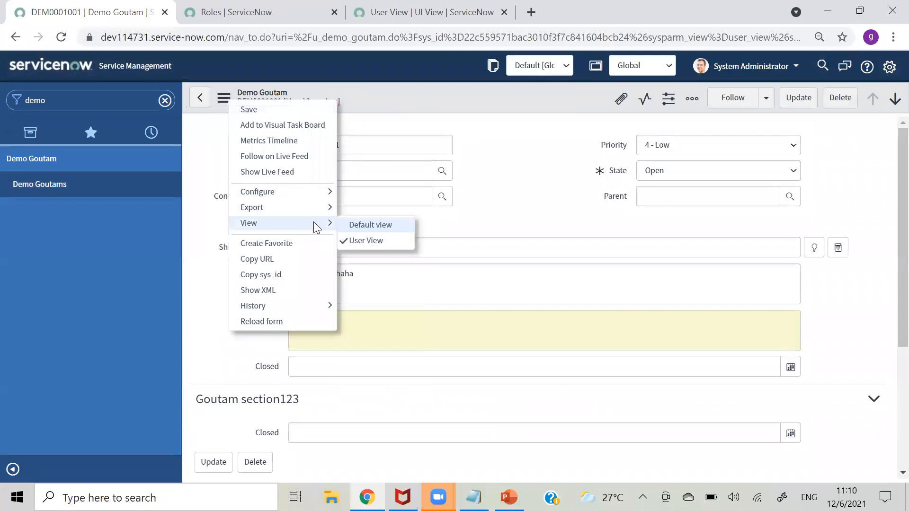
click(347, 224)
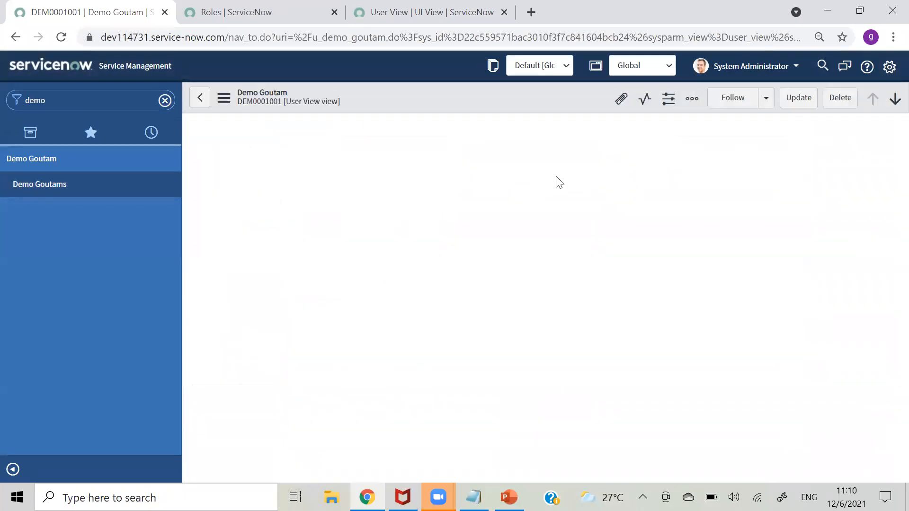
scroll(889, 235, down, 2)
scroll(889, 235, down, 3)
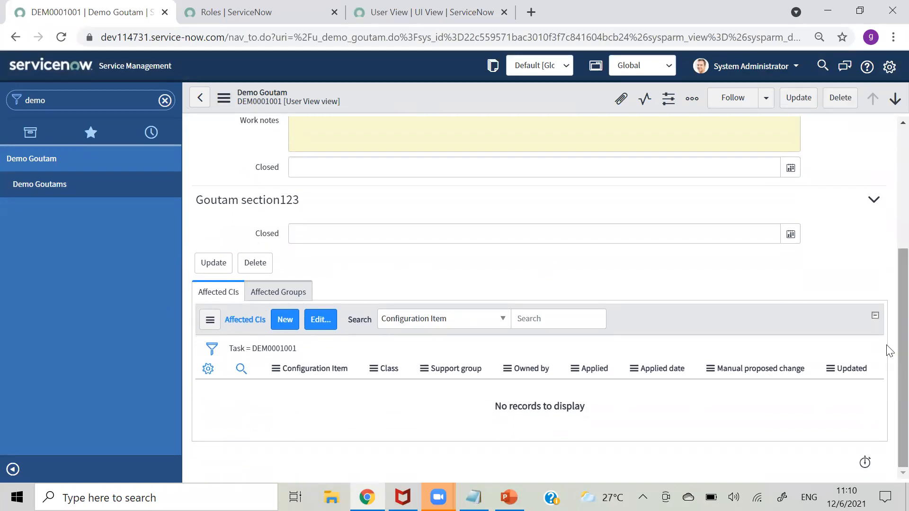
scroll(889, 351, up, 4)
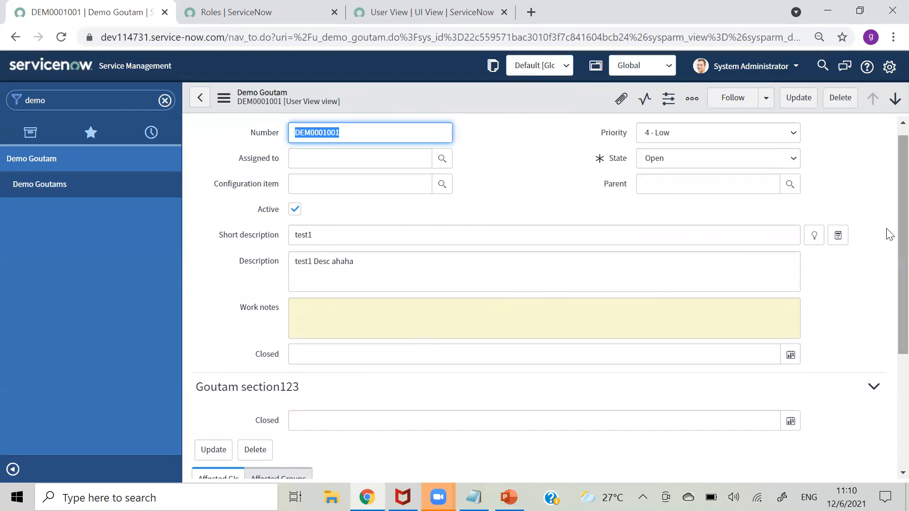
scroll(890, 227, up, 1)
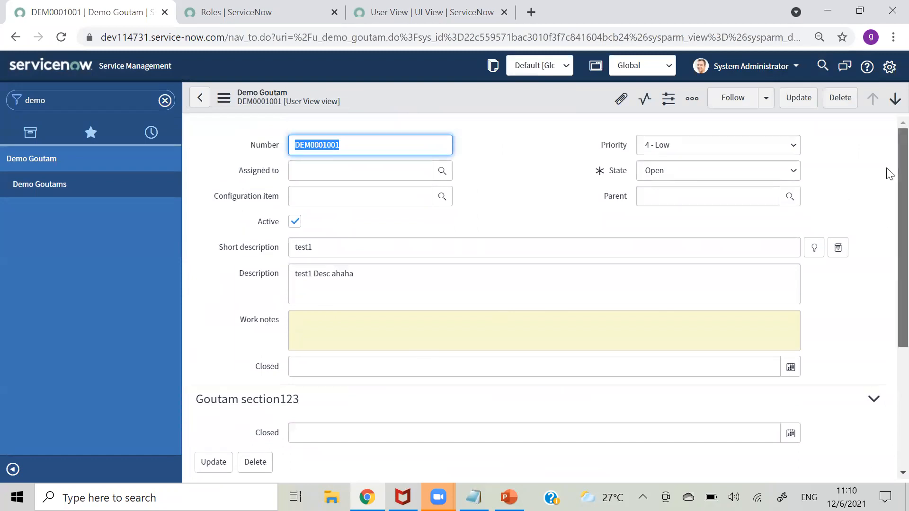
click(219, 100)
mouse_move(306, 225)
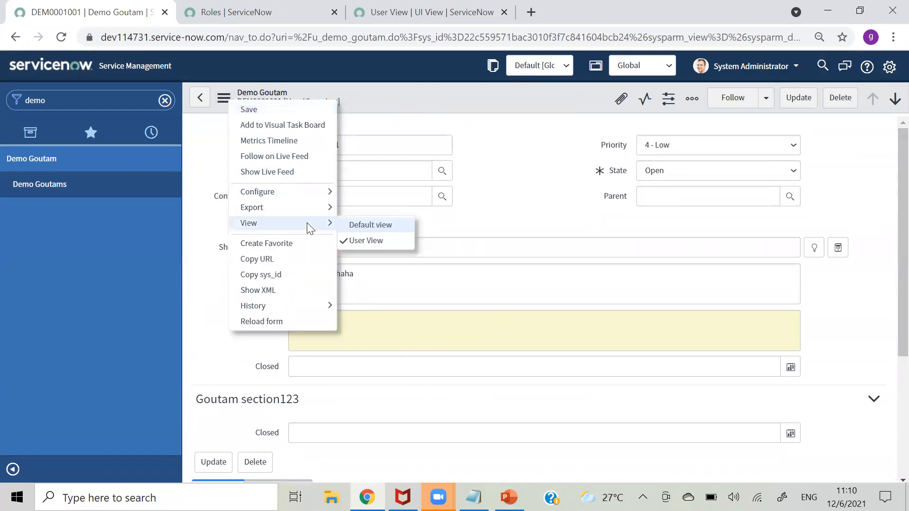
click(373, 225)
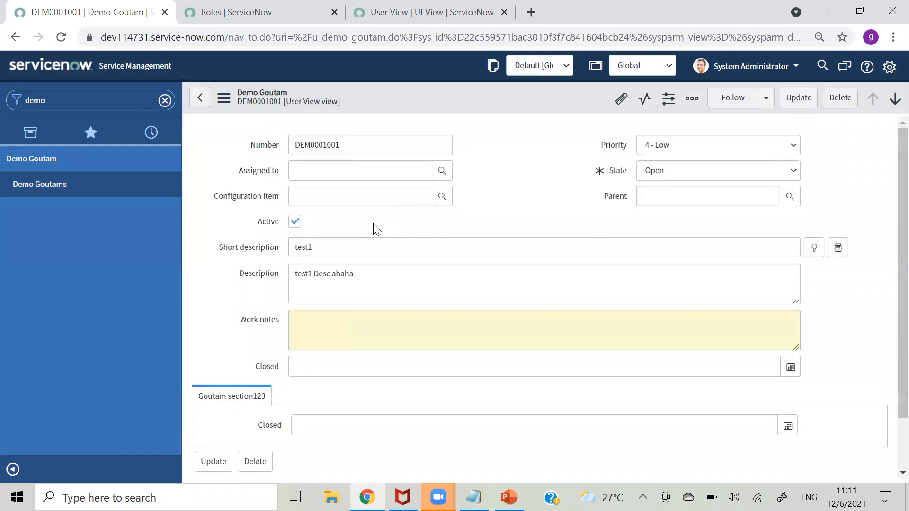
click(223, 98)
mouse_move(317, 226)
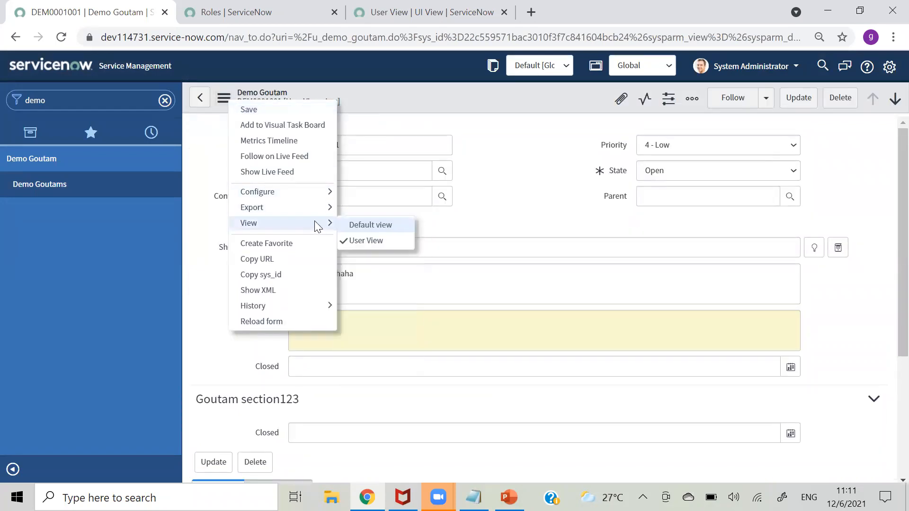
click(359, 224)
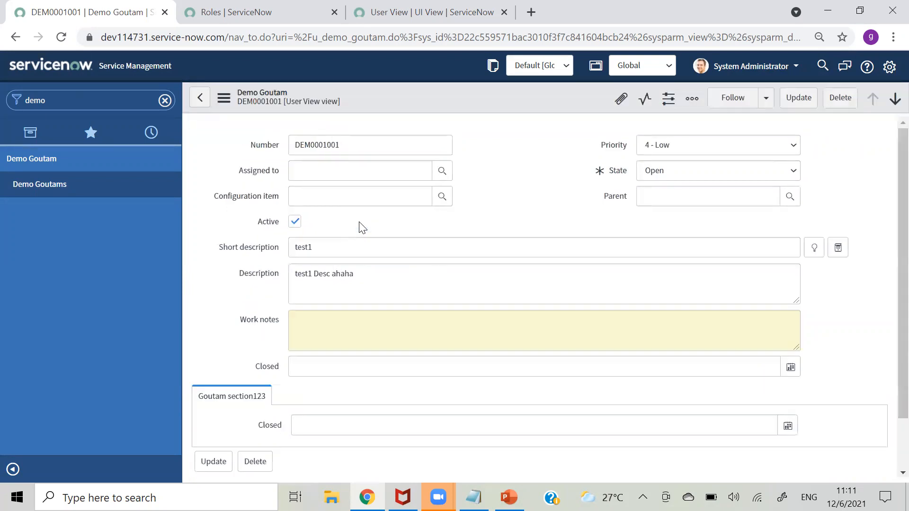
click(562, 188)
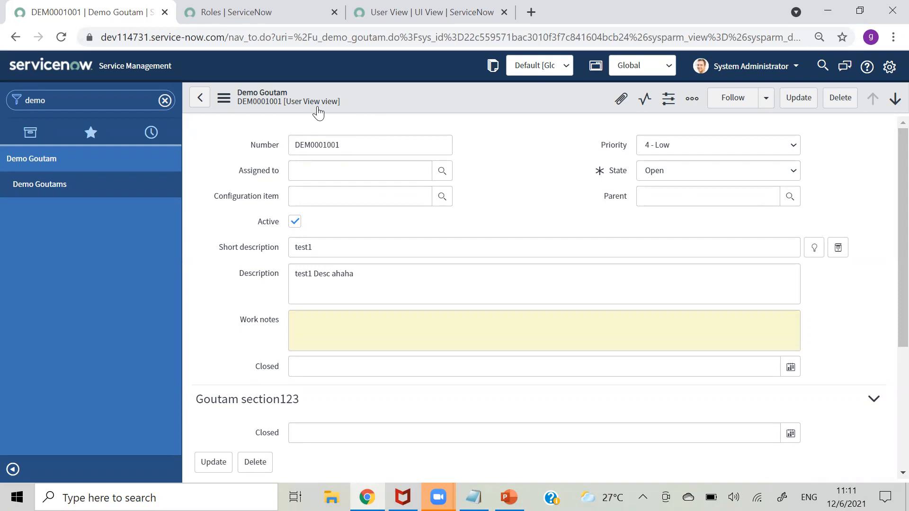
scroll(887, 207, down, 1)
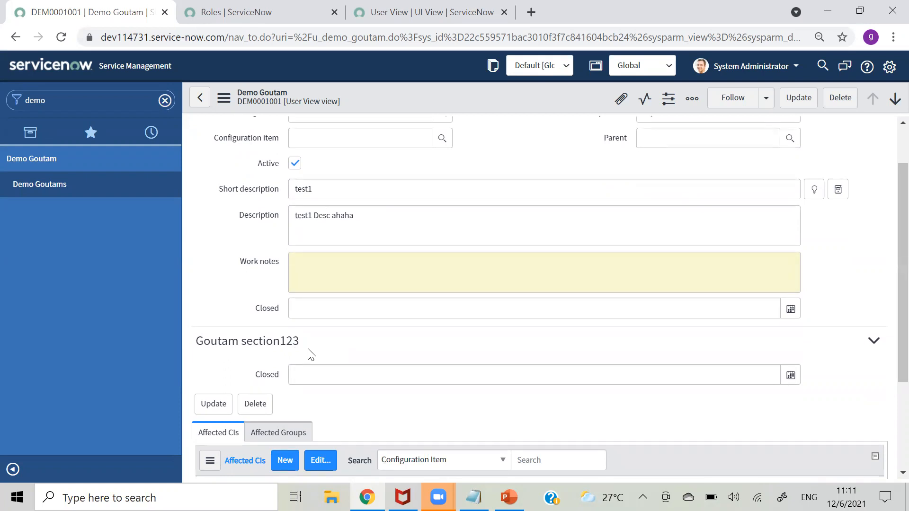
- Filter the navigator for 'view ru' and open the View Rules list
click(107, 107)
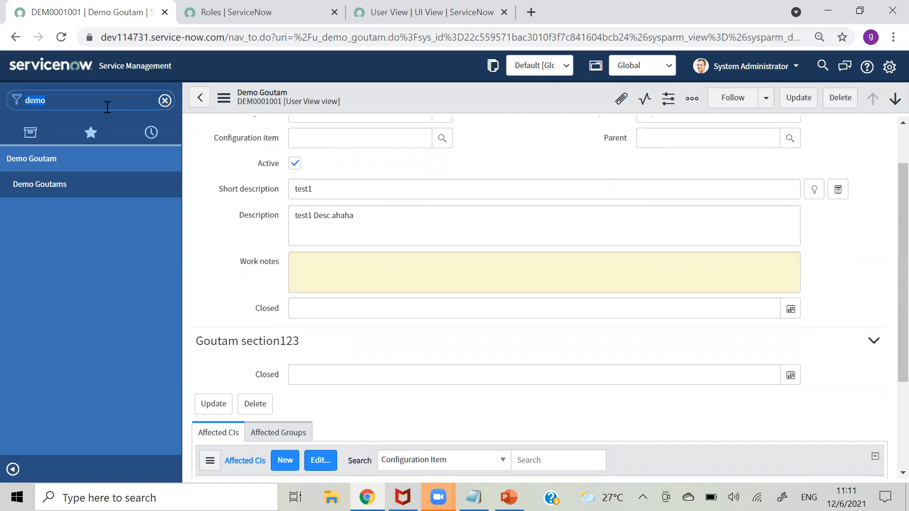
text(role)
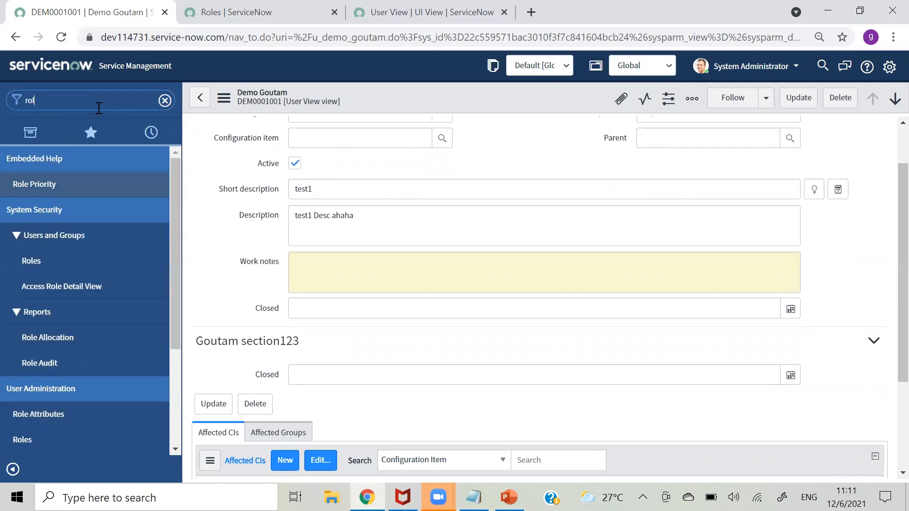
key(BackSpace)
key(BackSpace)
key(BackSpace)
text(vi)
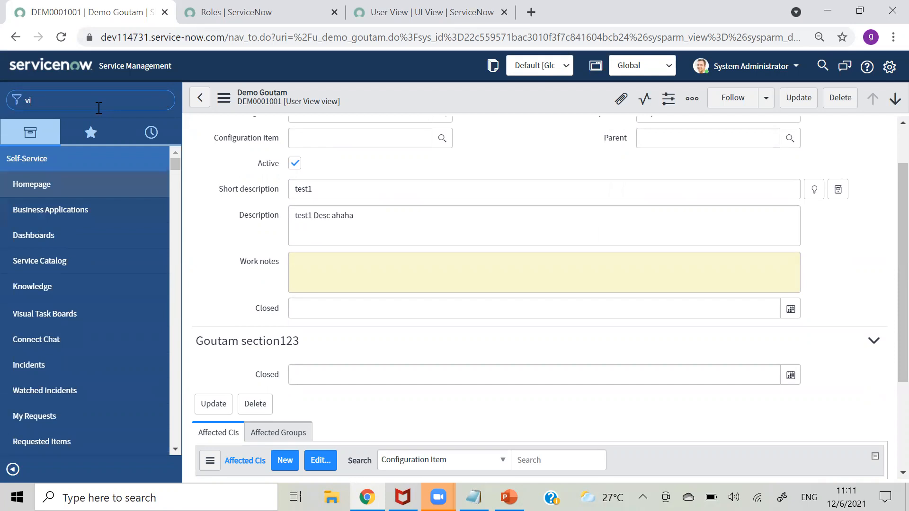
text(ew ru)
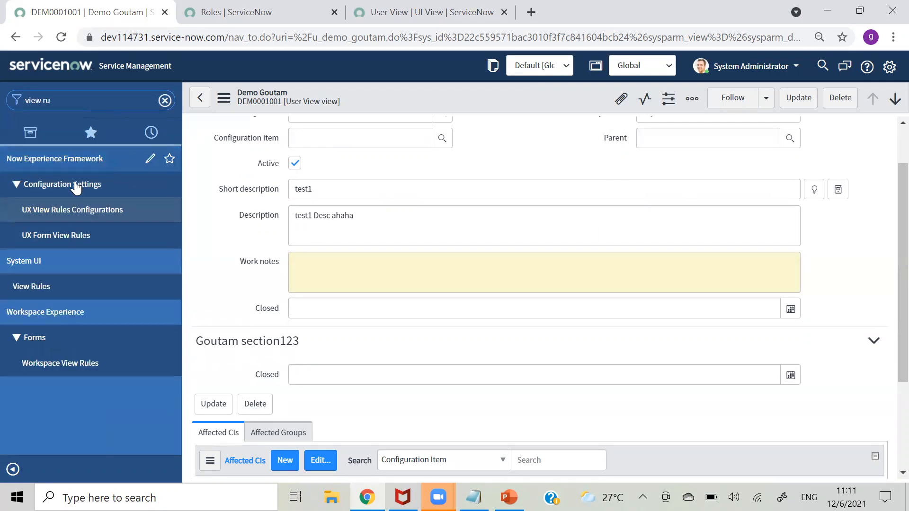
click(47, 284)
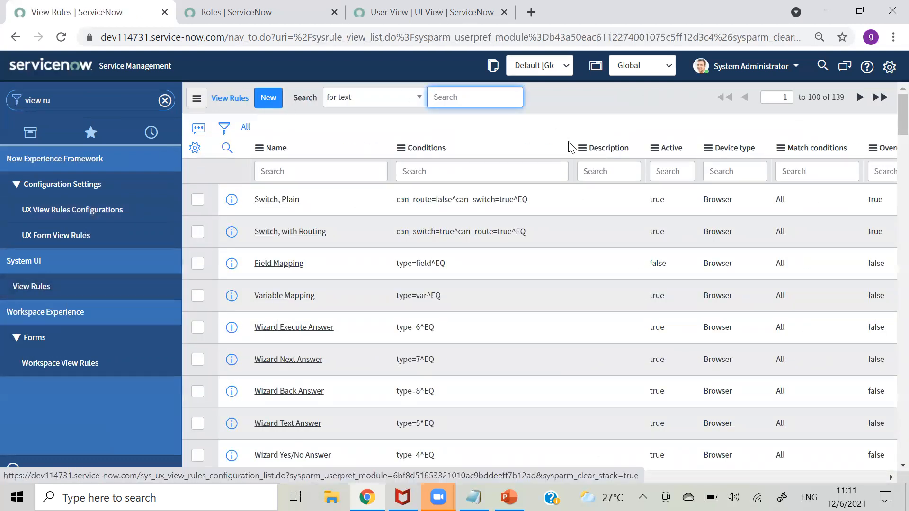
- Sort view rules by Updated (z to a) and open User Goutam View in a new tab
drag(512, 477, 846, 445)
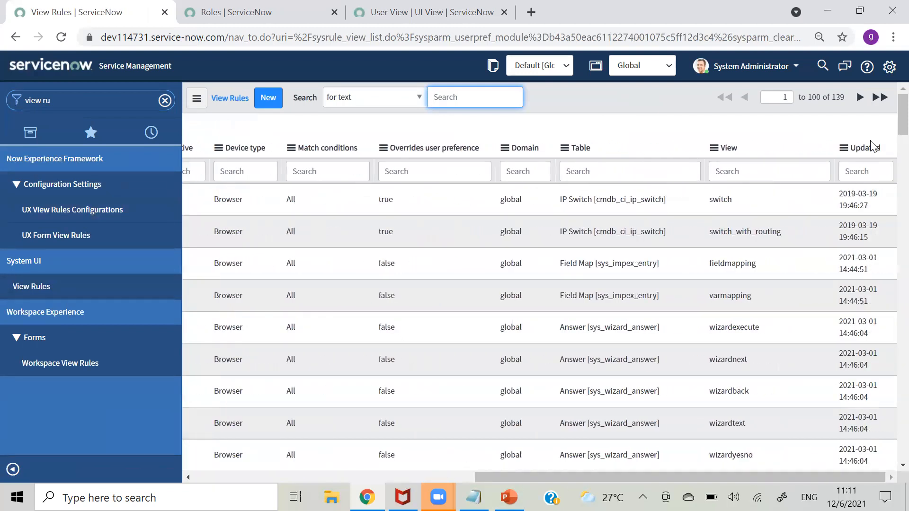
right_click(867, 156)
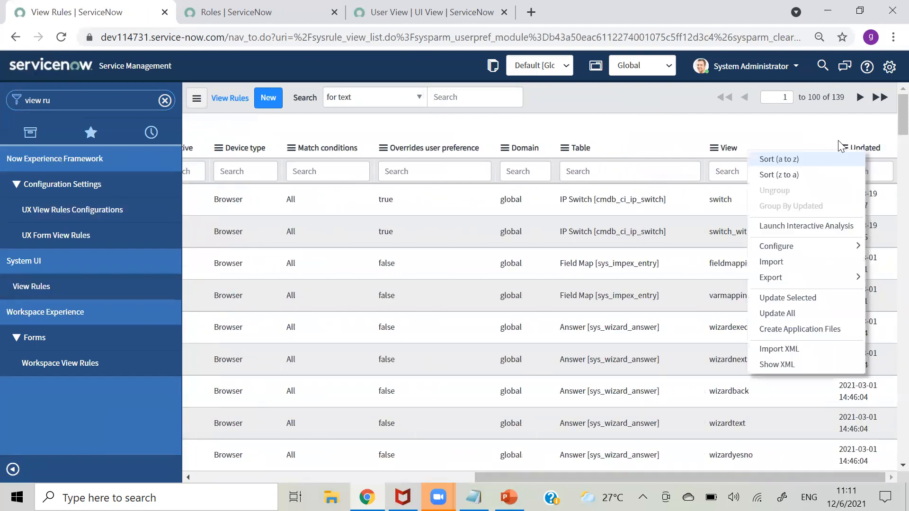
click(790, 175)
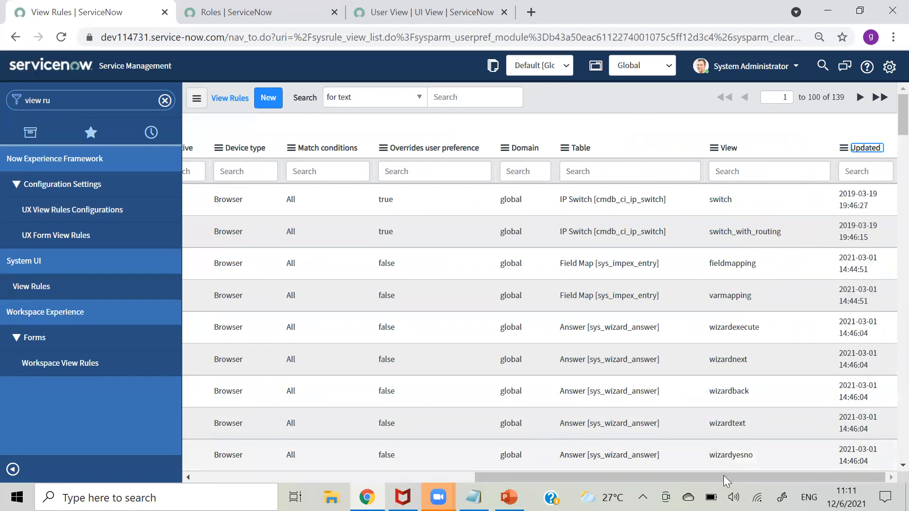
drag(723, 476, 278, 487)
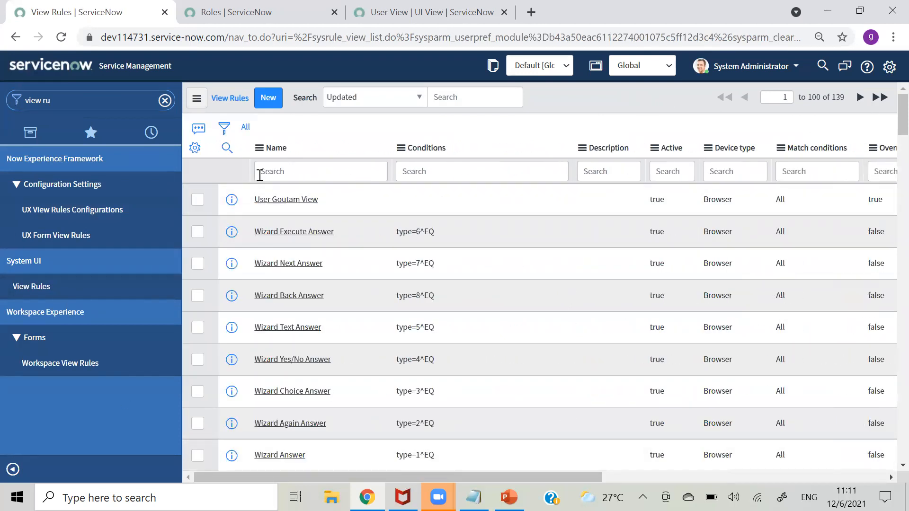
right_click(228, 210)
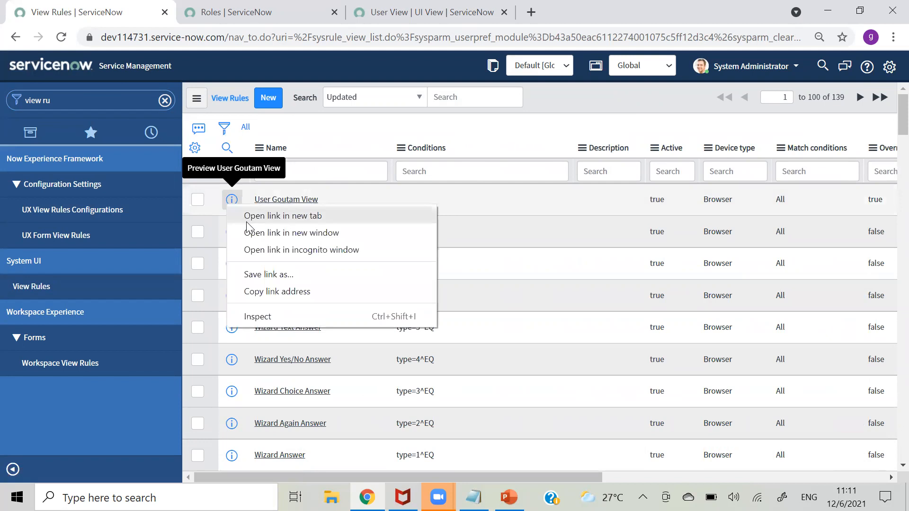
click(246, 218)
click(650, 18)
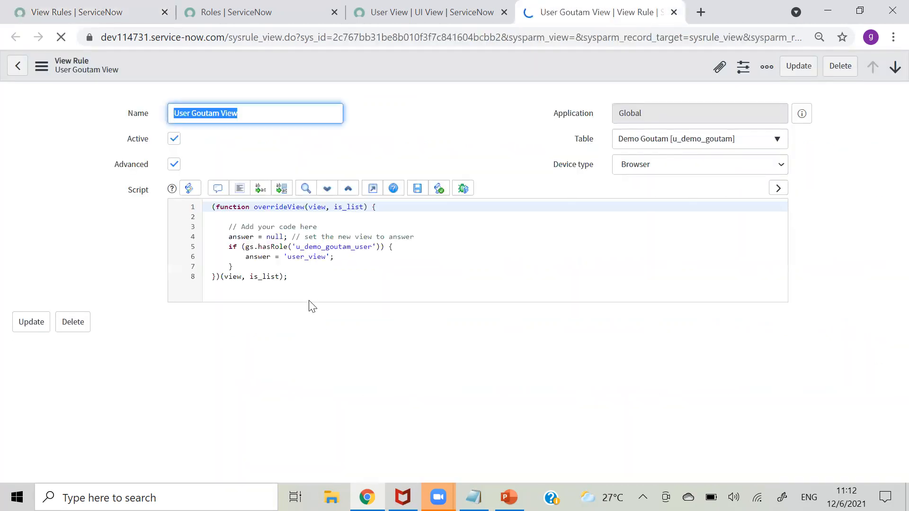
- Comment out line 4 of the script and start an if (gs.hasRole('')) check on a new line
click(421, 240)
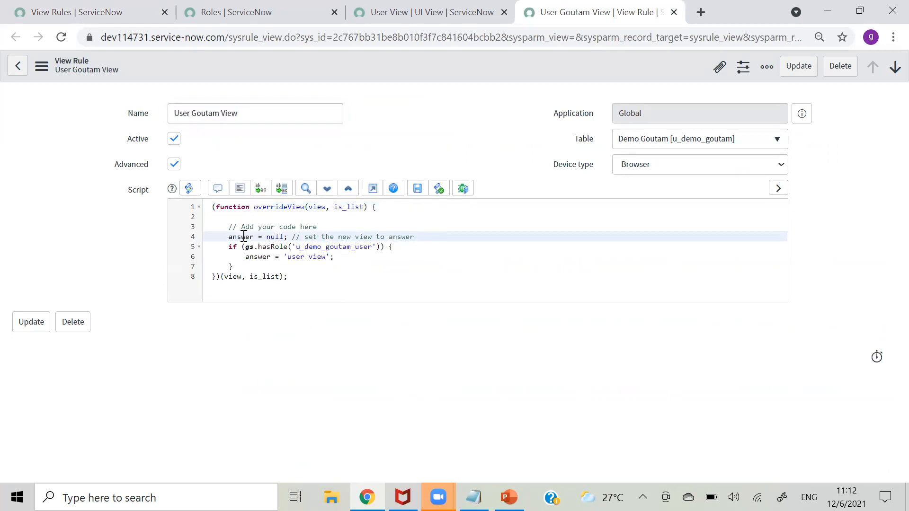
click(228, 237)
text(//)
click(426, 236)
key(Return)
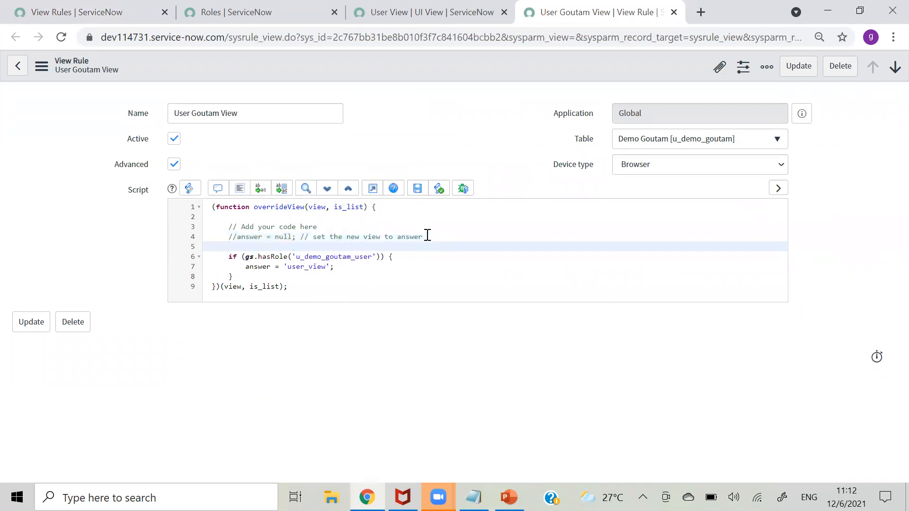
text(if())
text(gs.)
text(has)
key(Return)
text('')
- Close the if block, reformat the script, negate the test to !gs.hasRole, and save the rule
click(252, 276)
key(Return)
text(})
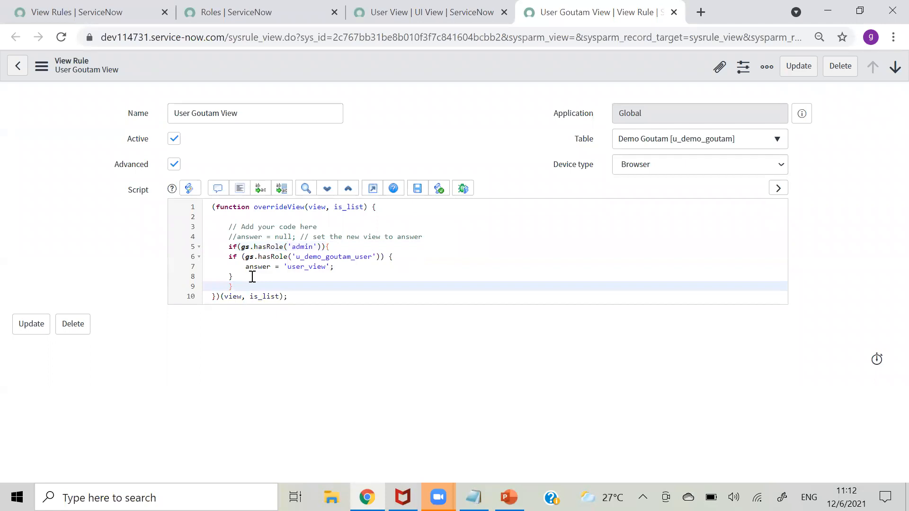
click(239, 192)
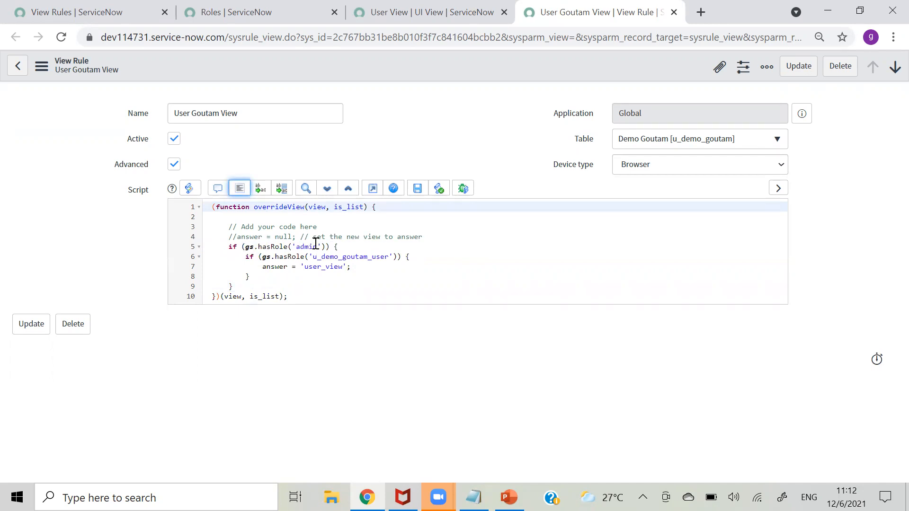
click(247, 251)
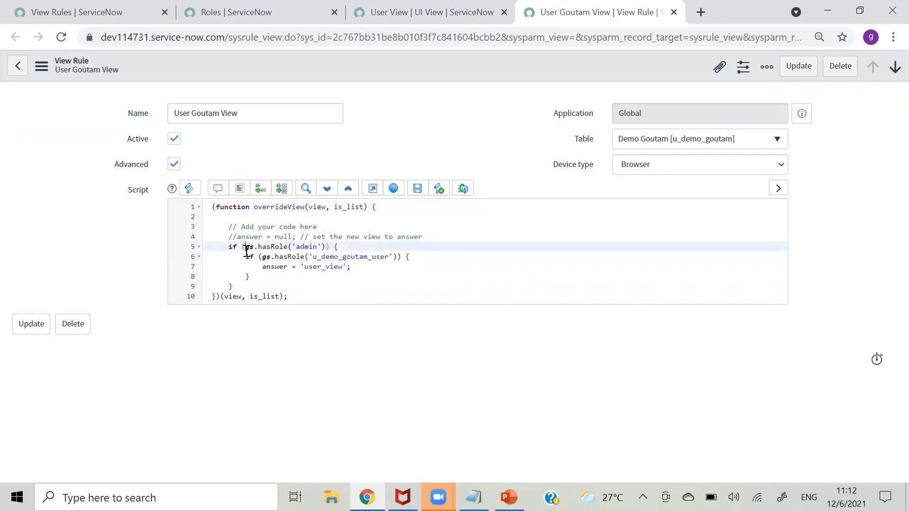
text(!)
right_click(370, 66)
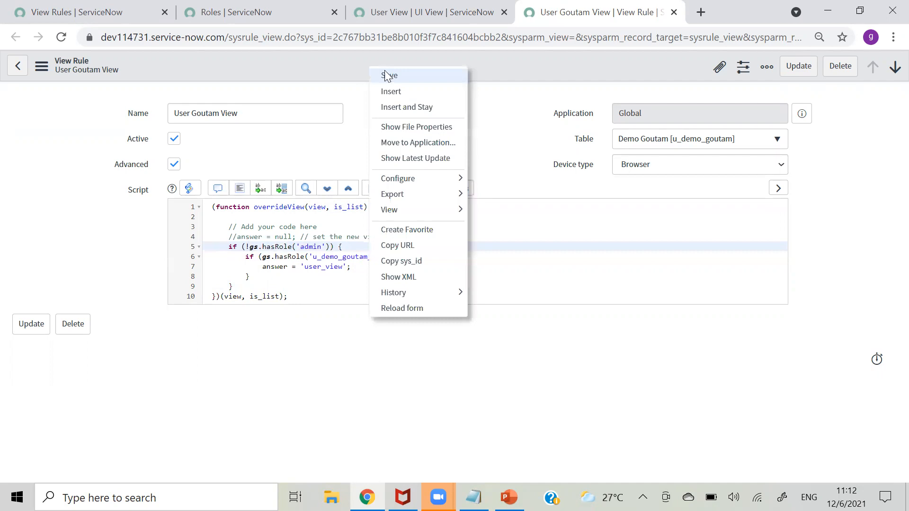
click(389, 76)
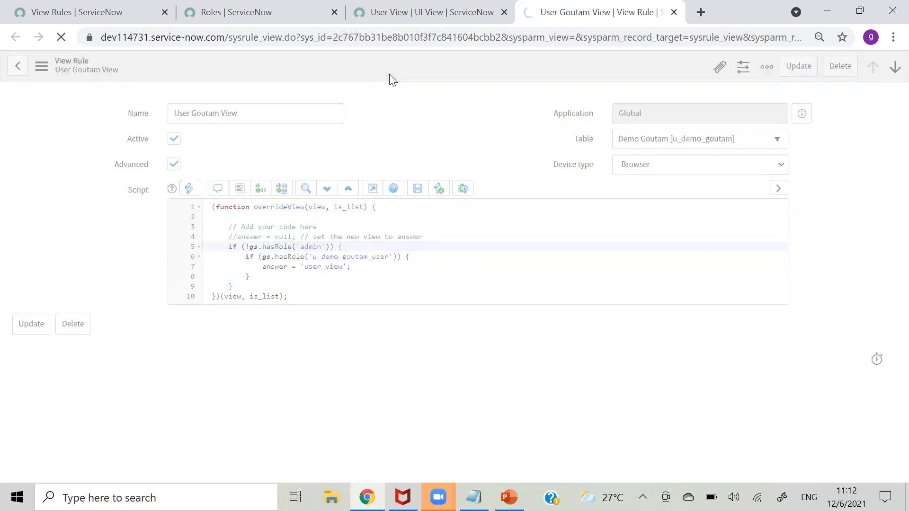
- Filter the navigator for 'demo' and open Demo Goutam record DEM0001001
click(79, 12)
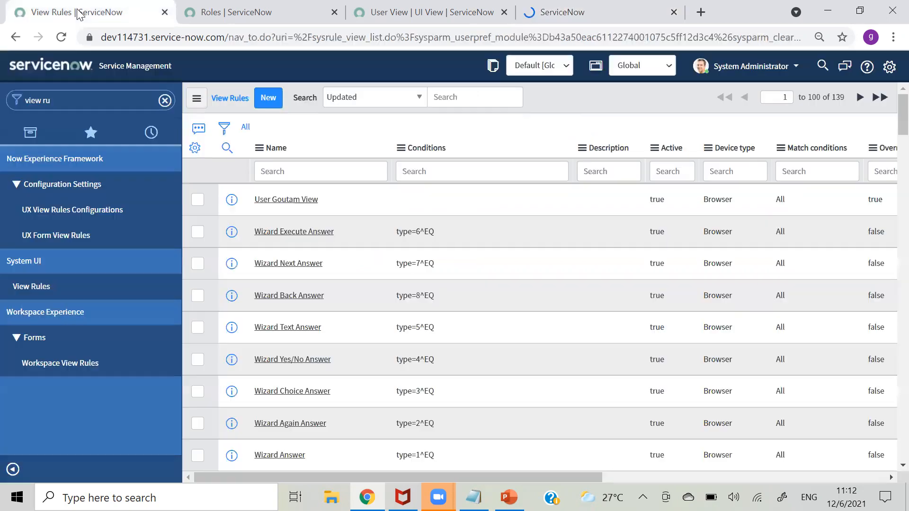
click(57, 42)
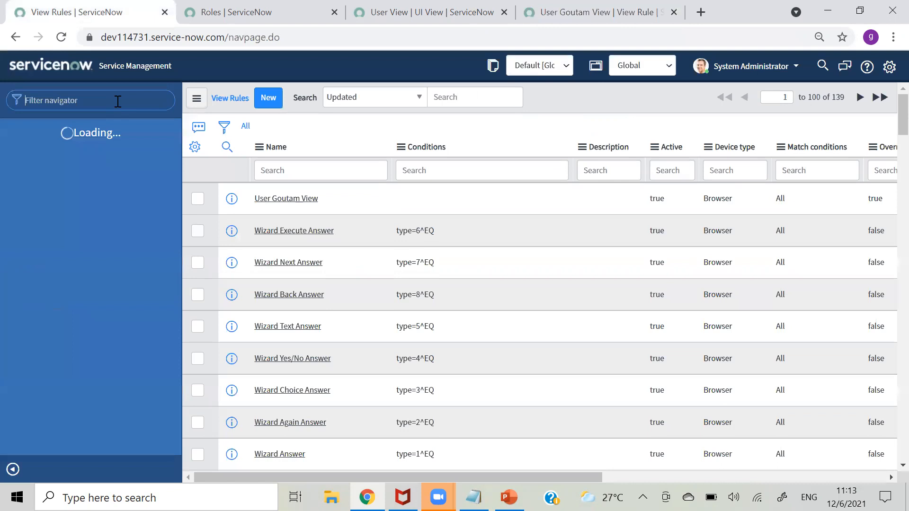
text(demo)
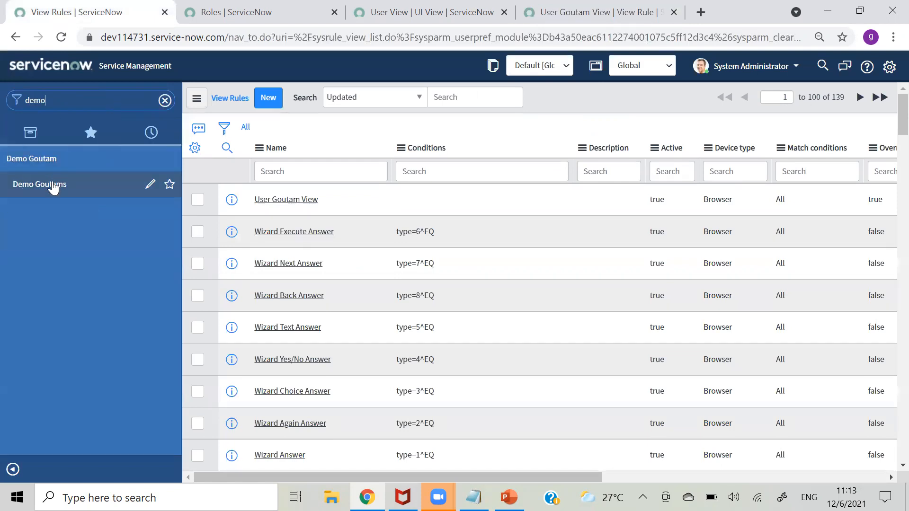
click(53, 186)
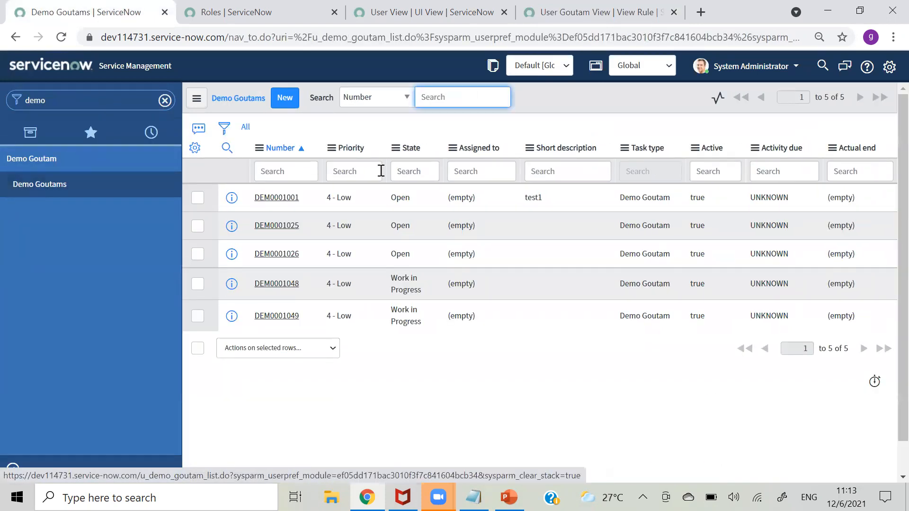
click(283, 197)
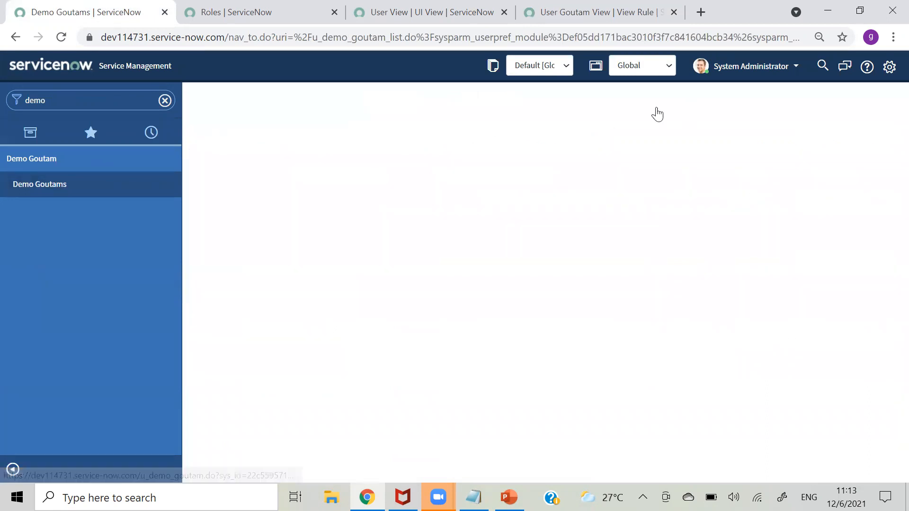
- Switch DEM0001001 to the User View layout and scroll to its Goutam section123 section
click(221, 102)
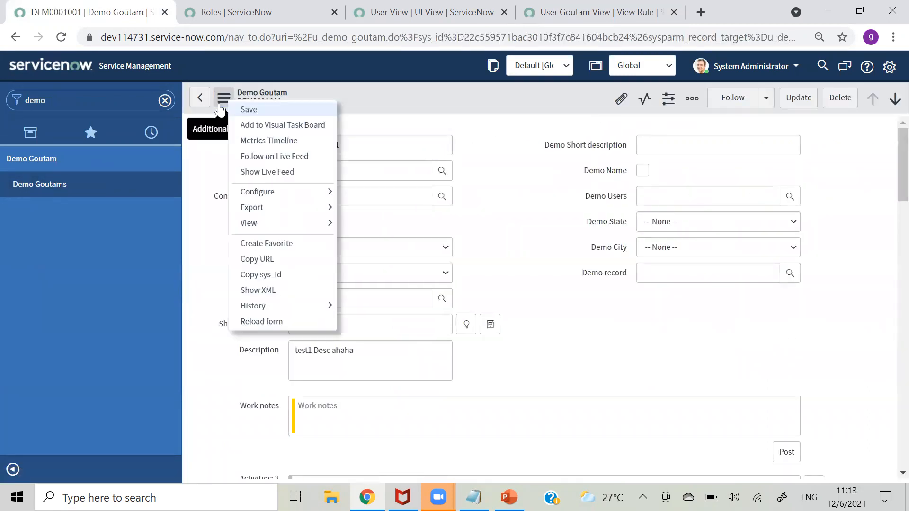
mouse_move(319, 223)
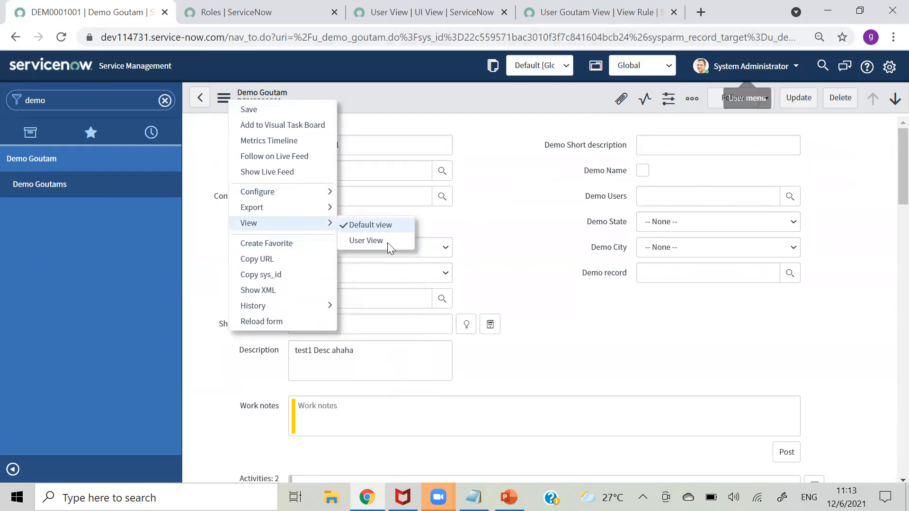
click(575, 217)
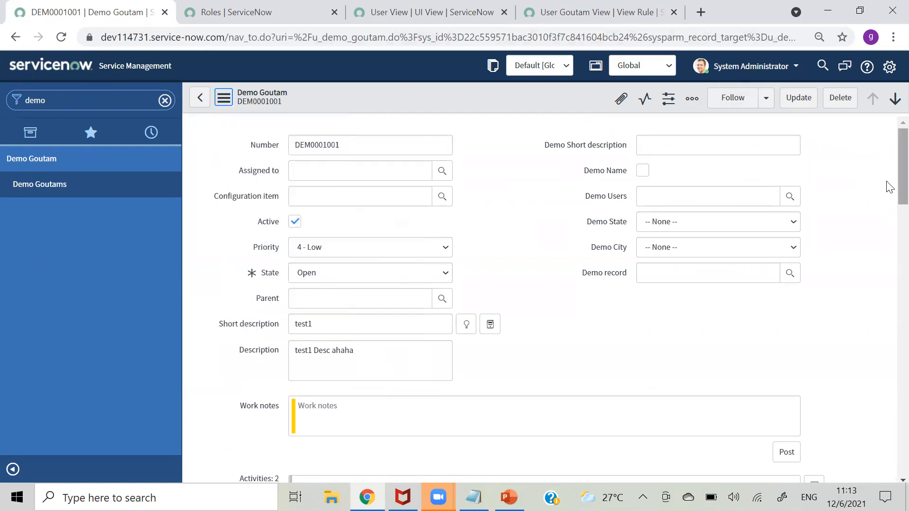
scroll(887, 270, down, 15)
scroll(889, 282, up, 7)
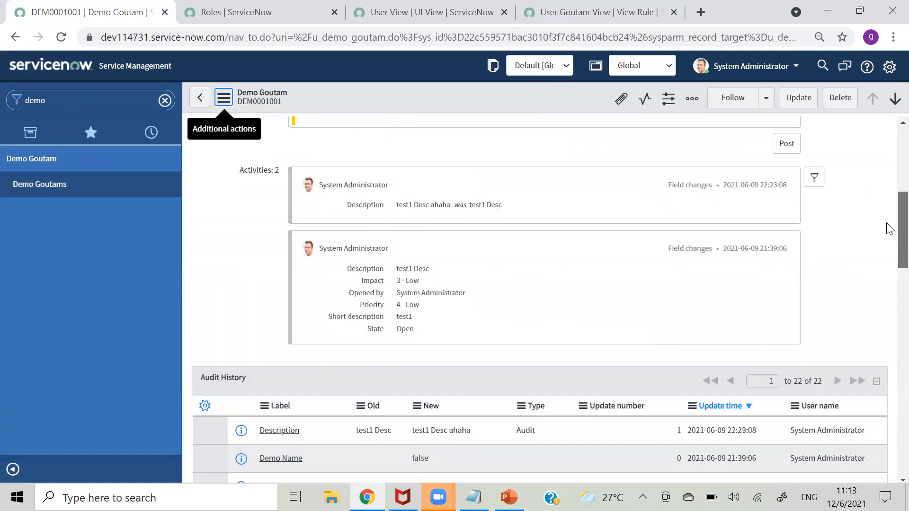
scroll(890, 225, down, 10)
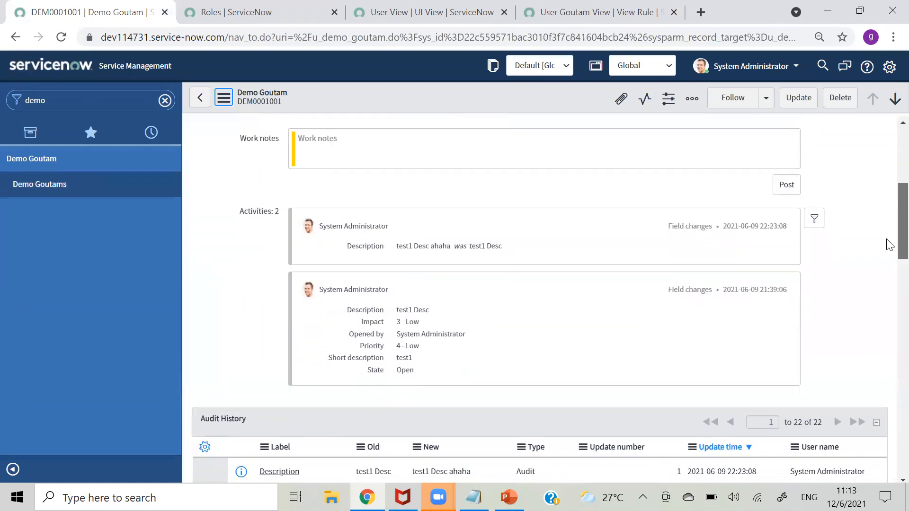
scroll(890, 377, down, 7)
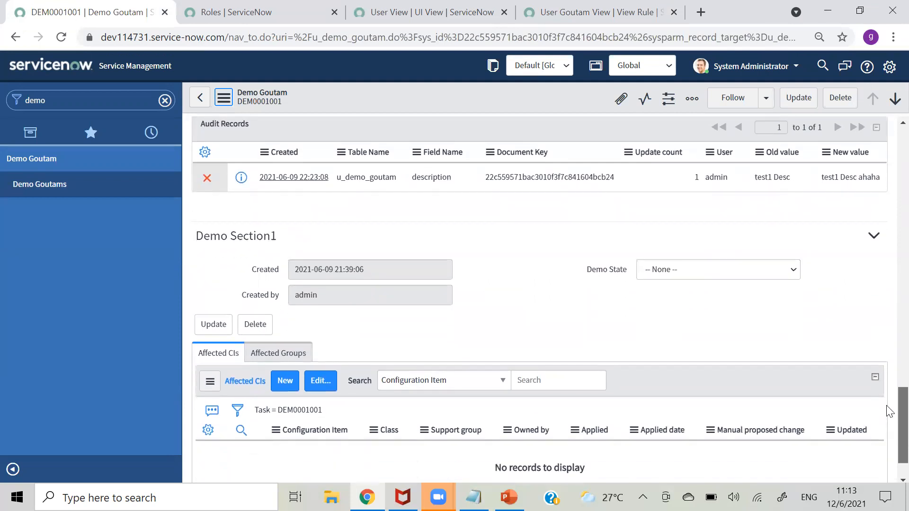
scroll(890, 411, up, 15)
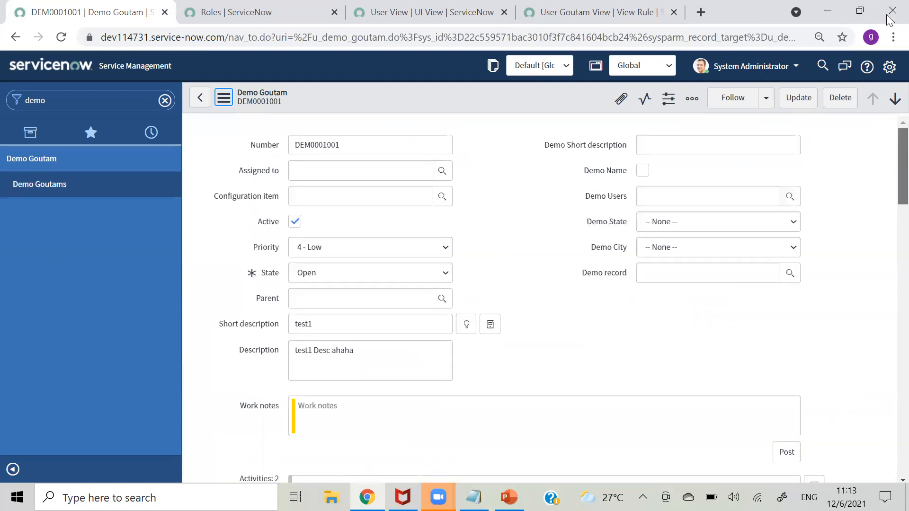
click(221, 107)
mouse_move(289, 226)
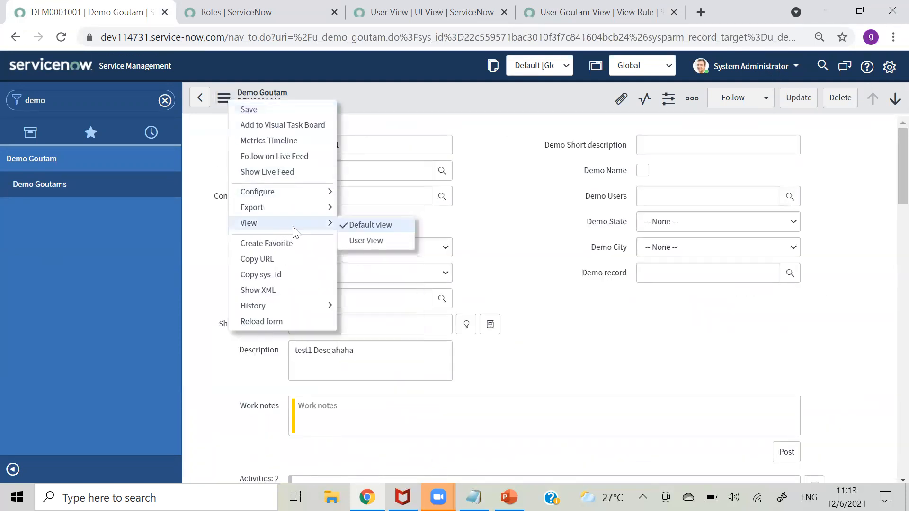
click(365, 241)
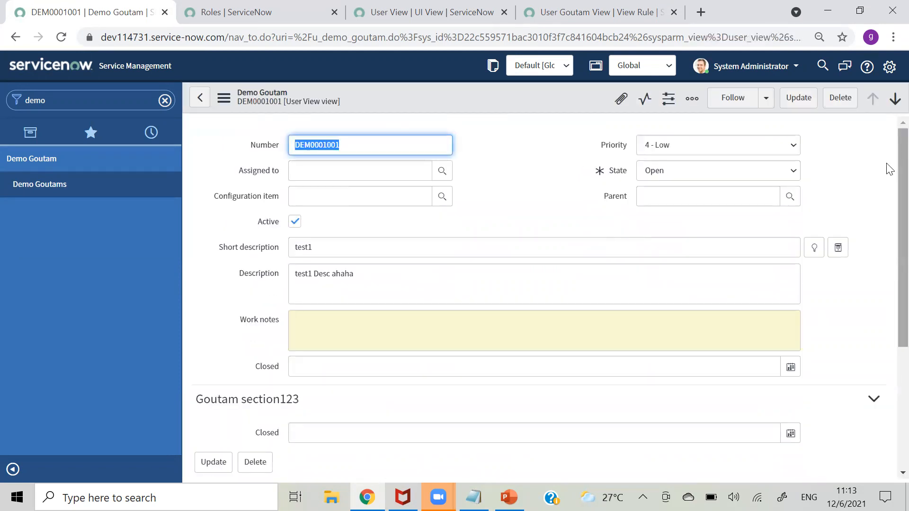
scroll(889, 169, down, 3)
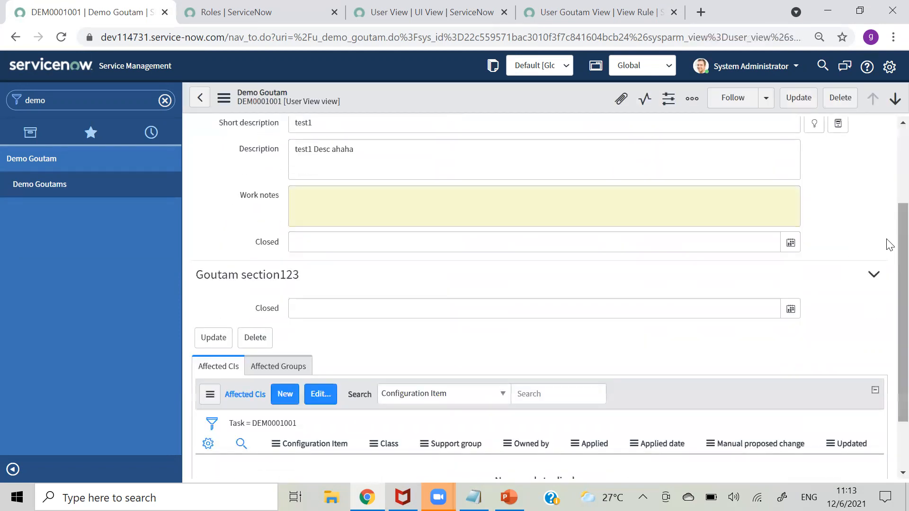
- Impersonate a recently used demo user from the account menu
click(776, 76)
click(748, 107)
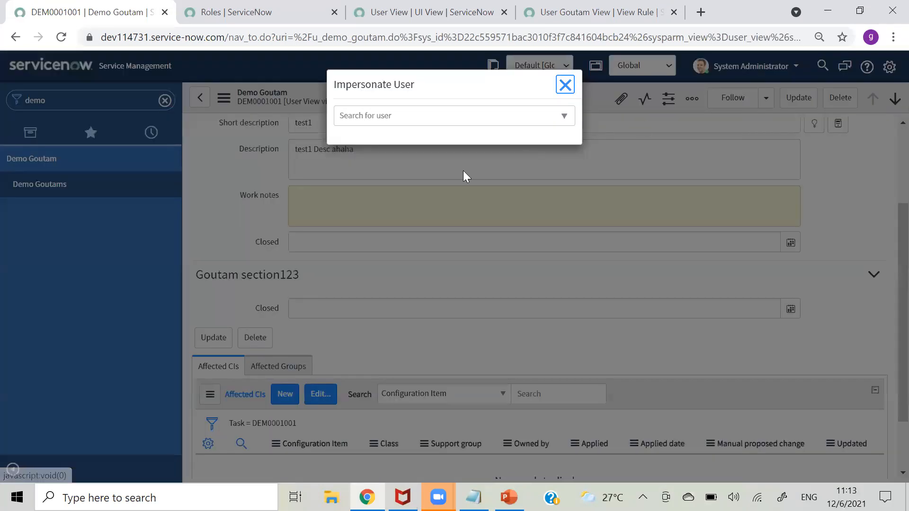
click(362, 187)
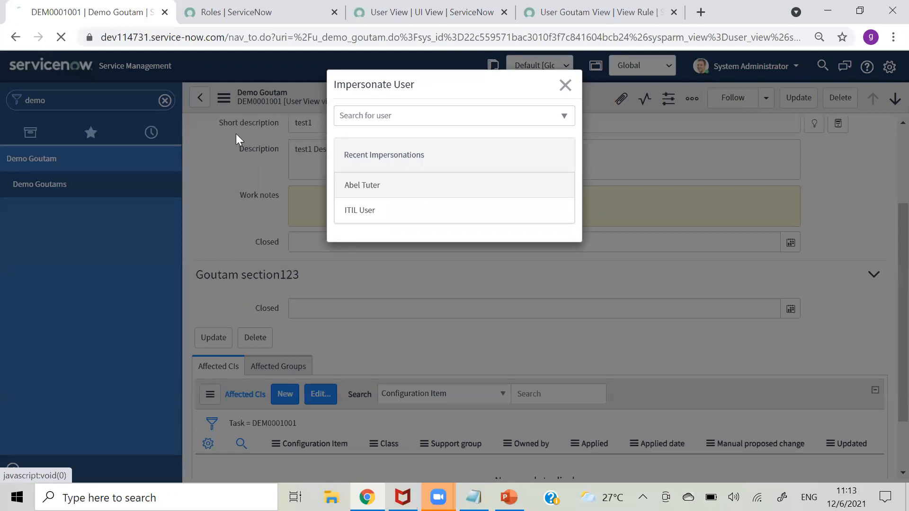
- As that user, open DEM0001001 in Demo Goutams, check it read-only, then return to the list
text(demo)
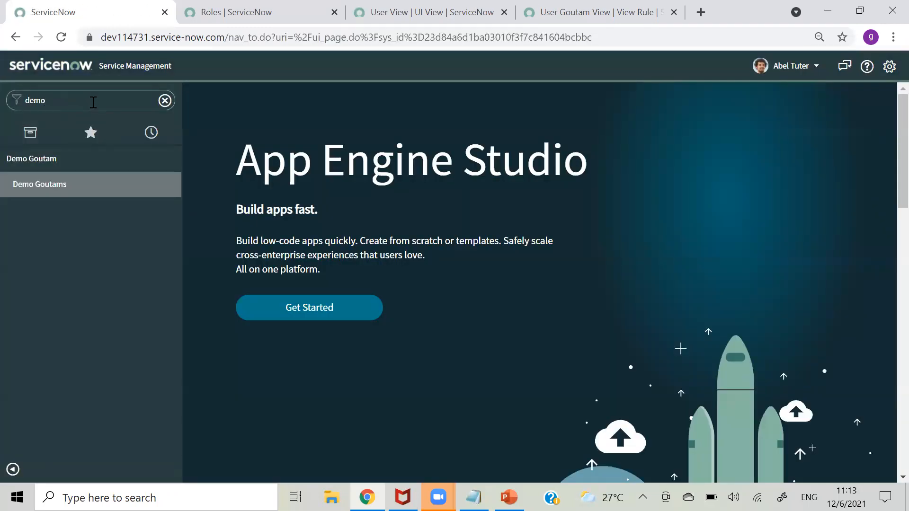
click(53, 184)
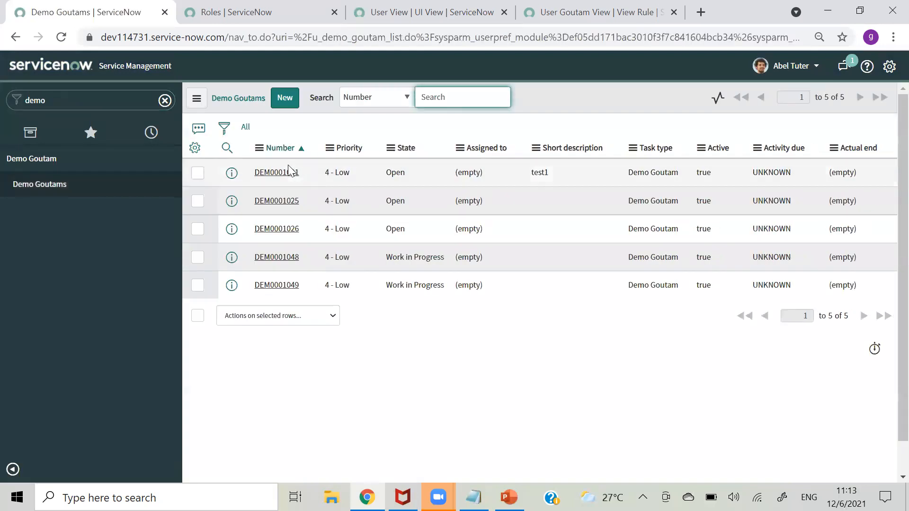
click(269, 174)
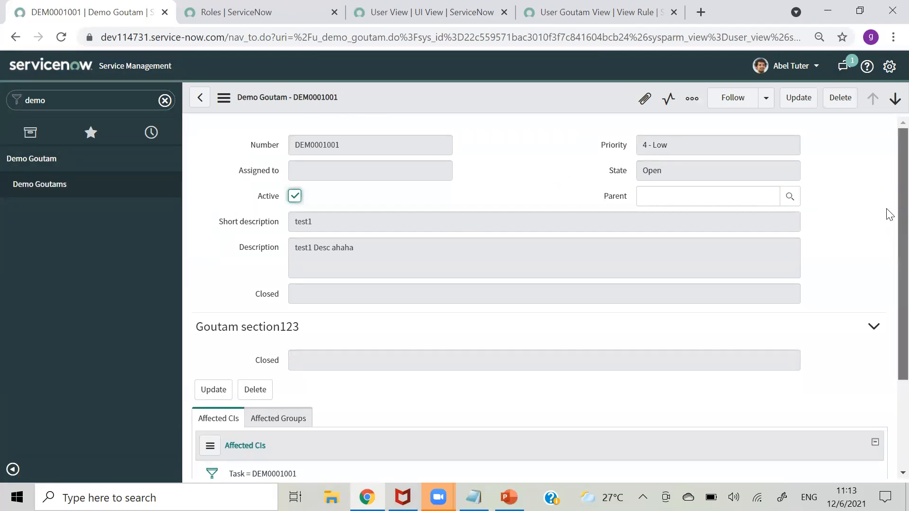
scroll(889, 208, down, 1)
scroll(890, 211, up, 1)
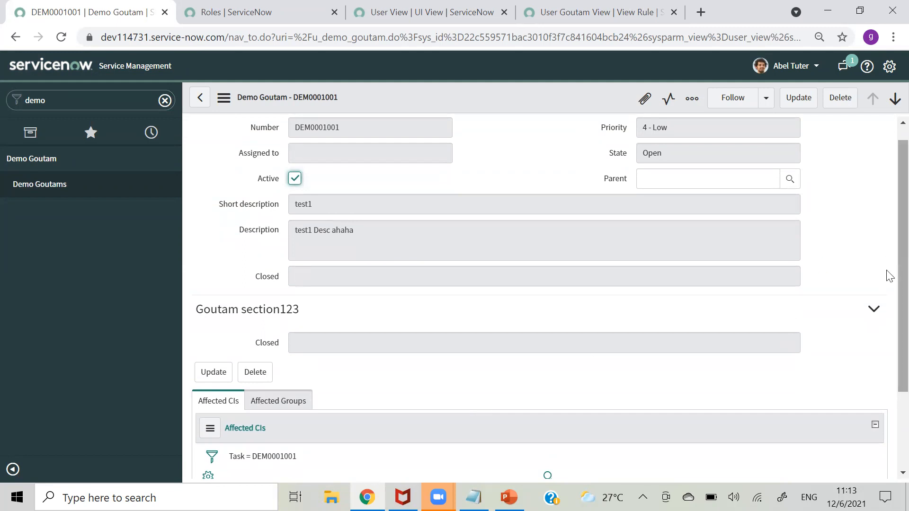
scroll(887, 189, up, 1)
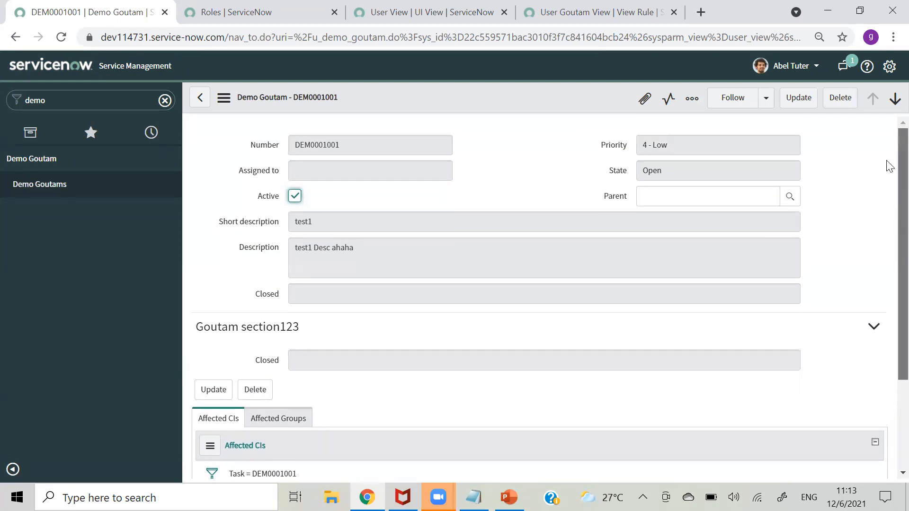
click(55, 184)
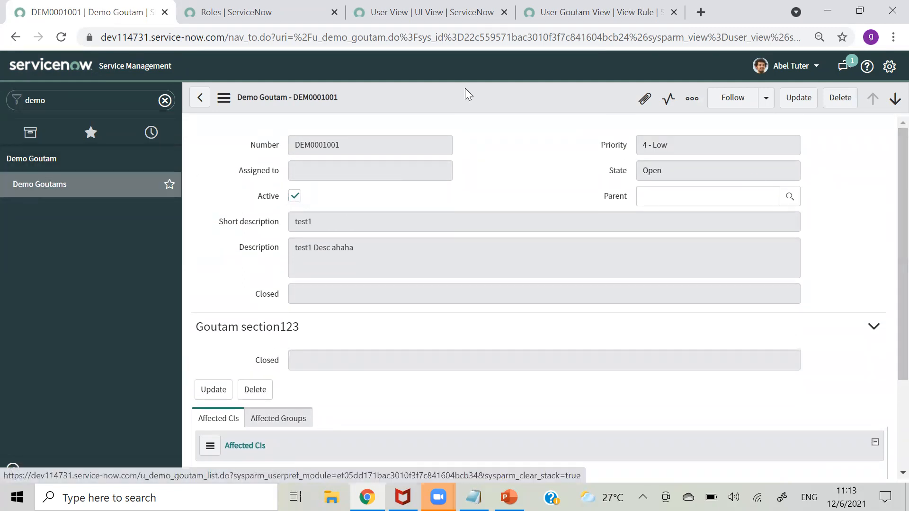
click(806, 66)
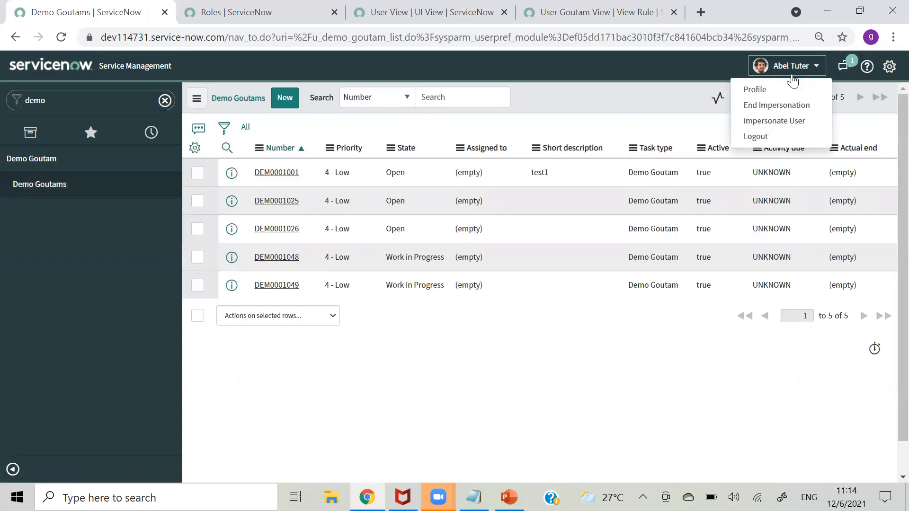
- End the impersonation and open the View Rules list by filtering the navigator for 'view rule'
click(768, 103)
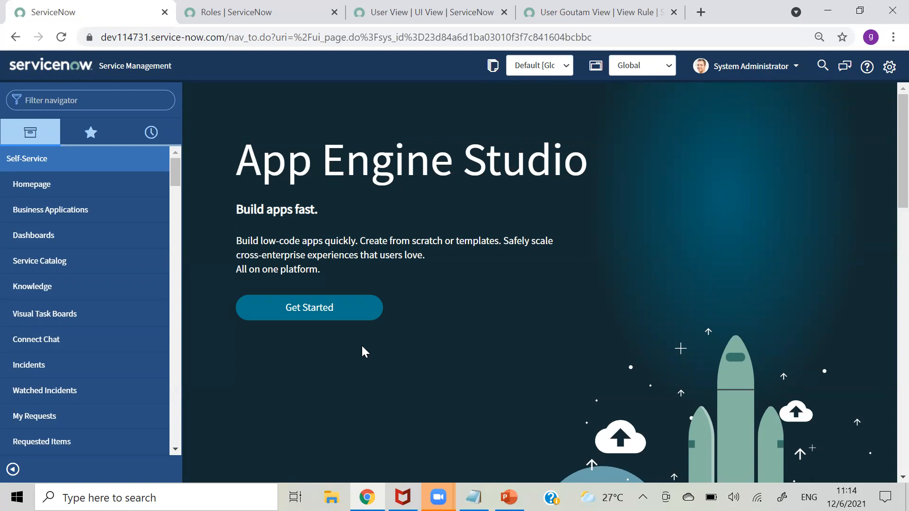
click(98, 103)
text(view rule)
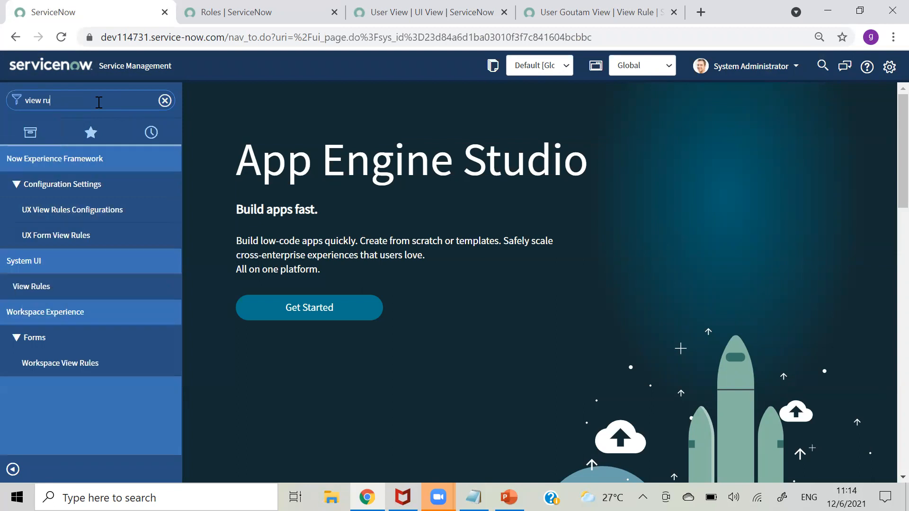
click(39, 284)
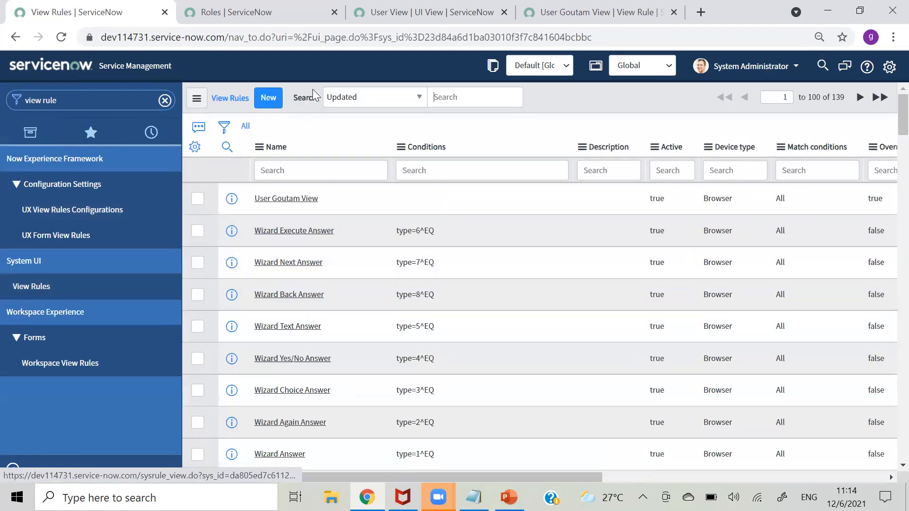
- Close the Roles browser tab, clear the 'view rule' filter, and bring up the Day-7 slides
middle_click(327, 23)
click(357, 137)
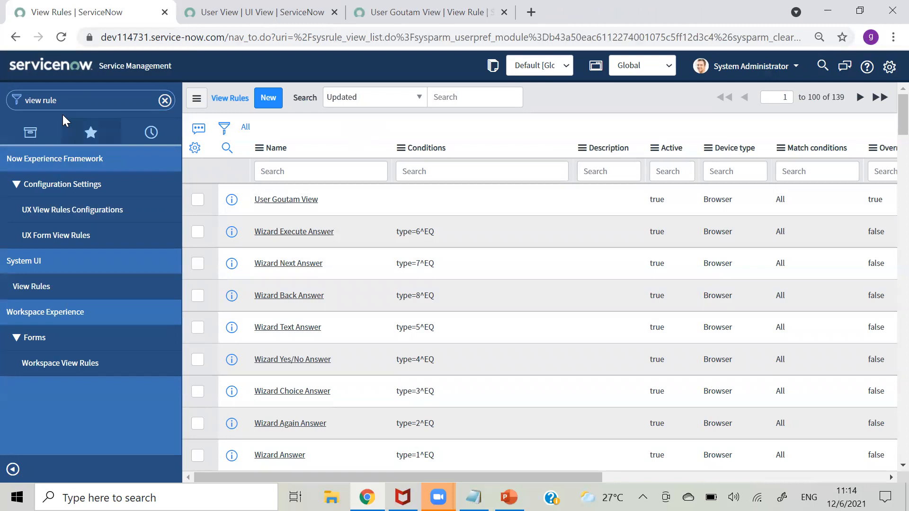
click(94, 105)
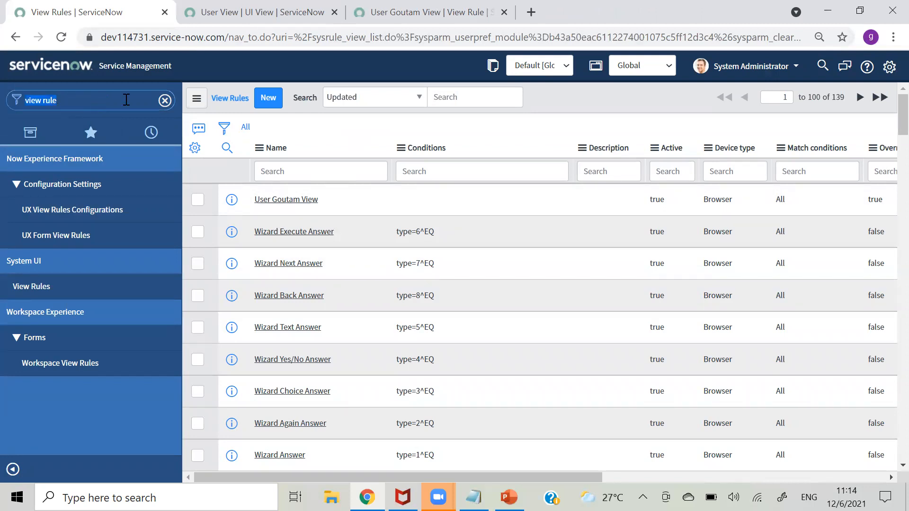
click(164, 100)
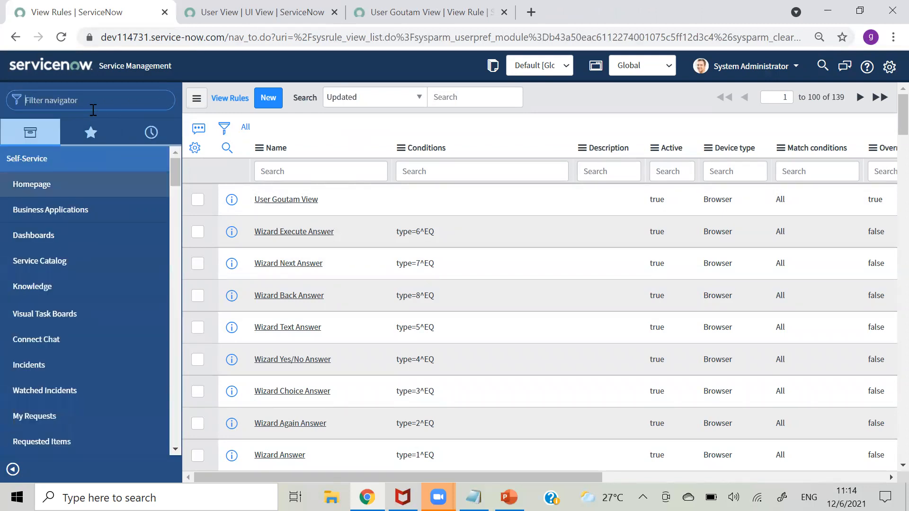
click(509, 497)
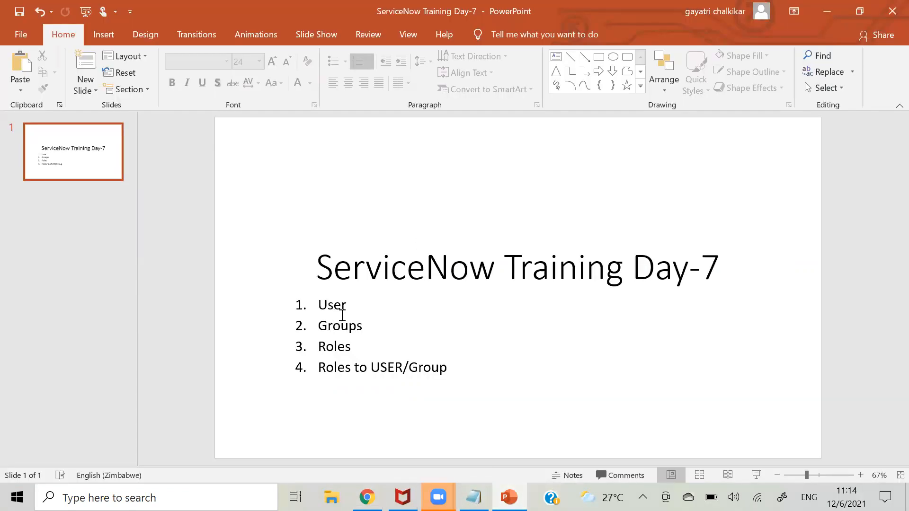
- Look over the Day-7 agenda (User, Groups, Roles, Roles to USER/Group), then minimize PowerPoint
click(361, 347)
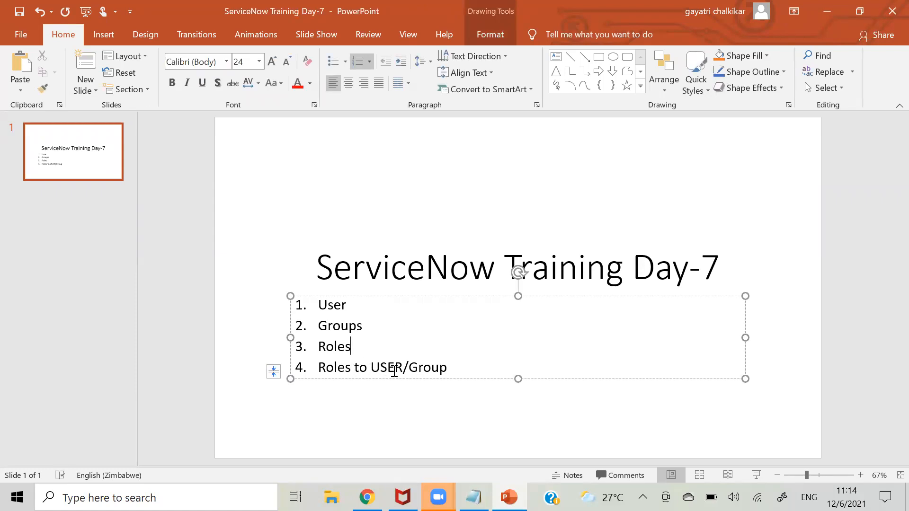
click(425, 422)
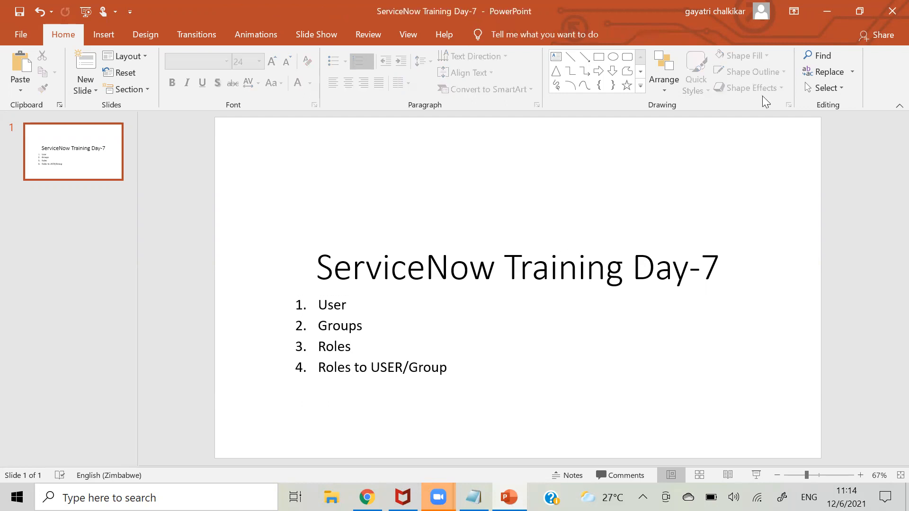
click(827, 11)
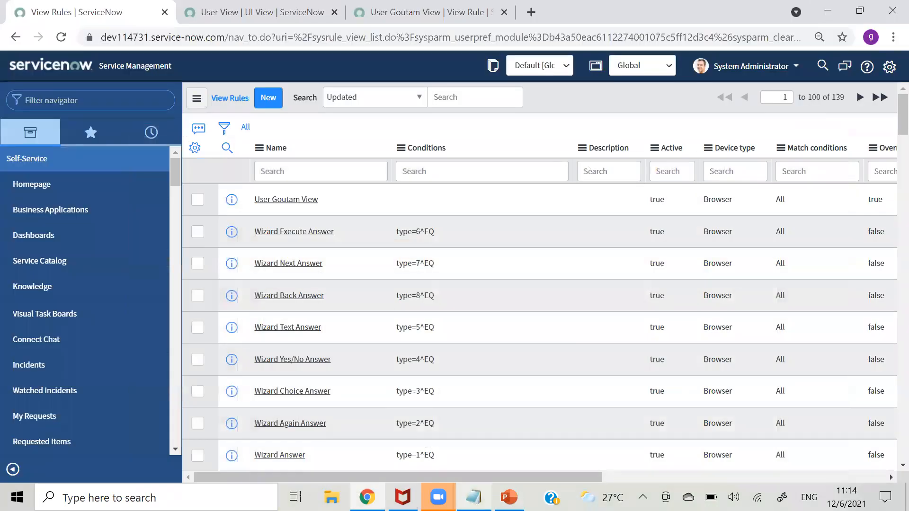
- Select and delete all the meeting invitation text in Notepad, then minimize it
key(alt+Tab)
drag(164, 182, 26, 59)
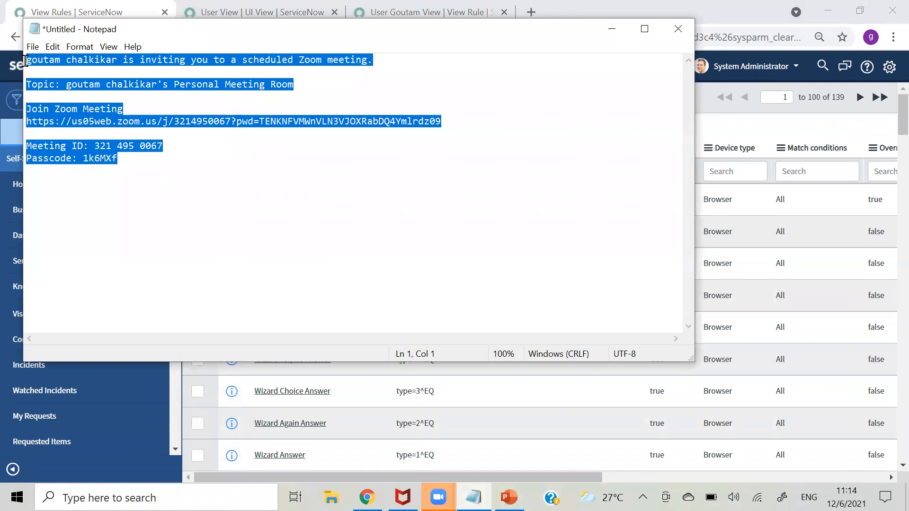
key(Delete)
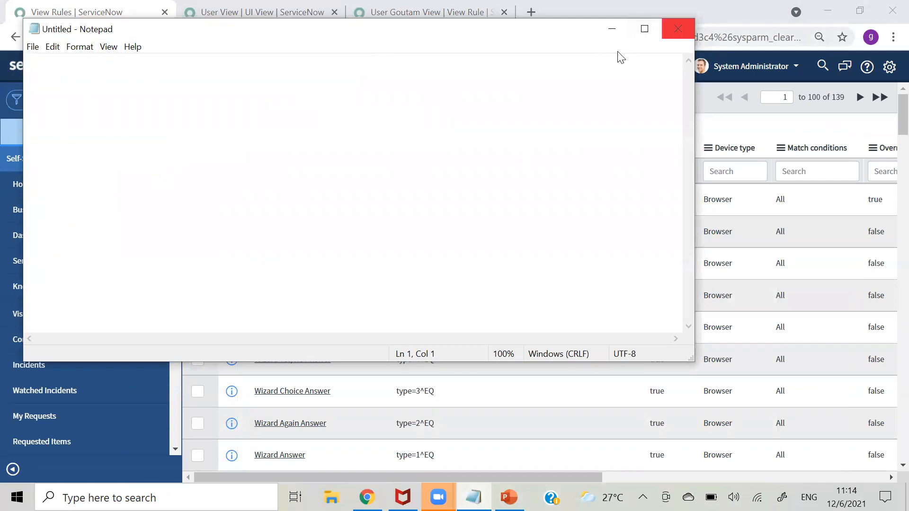
click(611, 30)
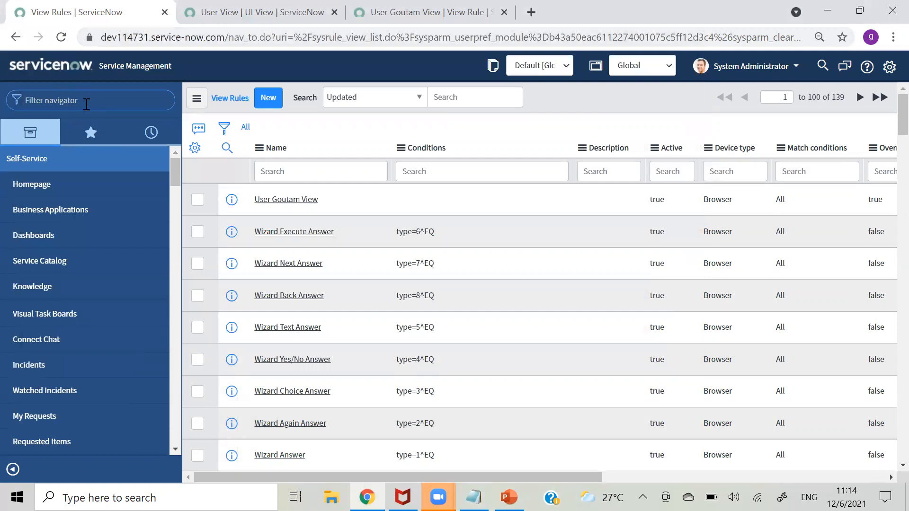
- Open the Users list via the 'user' filter and paste its table name sys_user into Notepad
text(user)
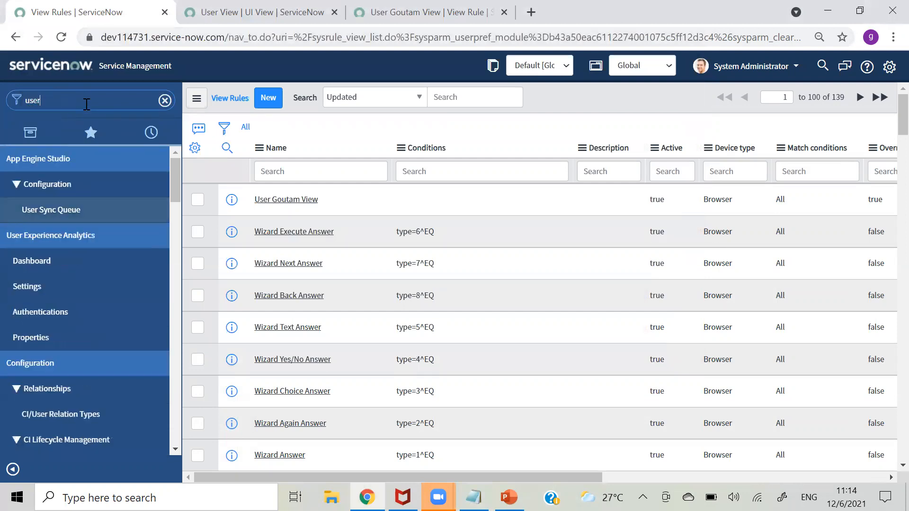
drag(172, 168, 185, 284)
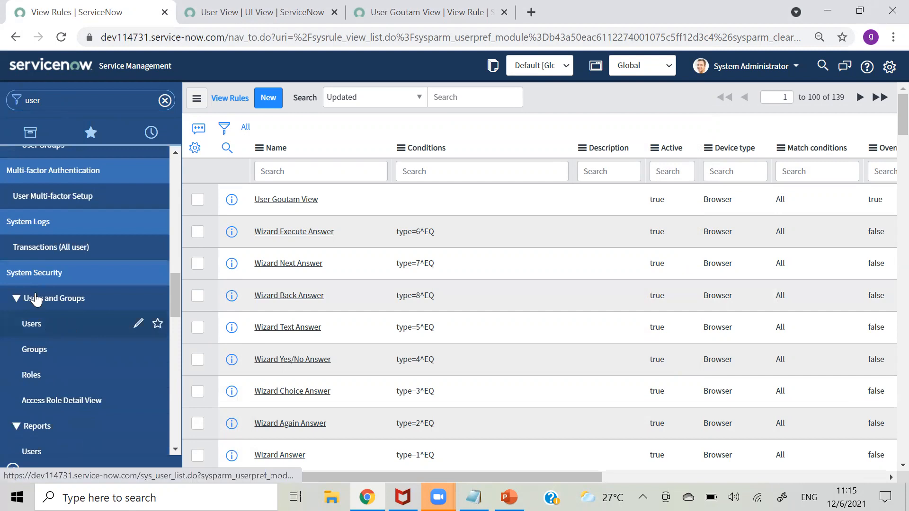
click(40, 323)
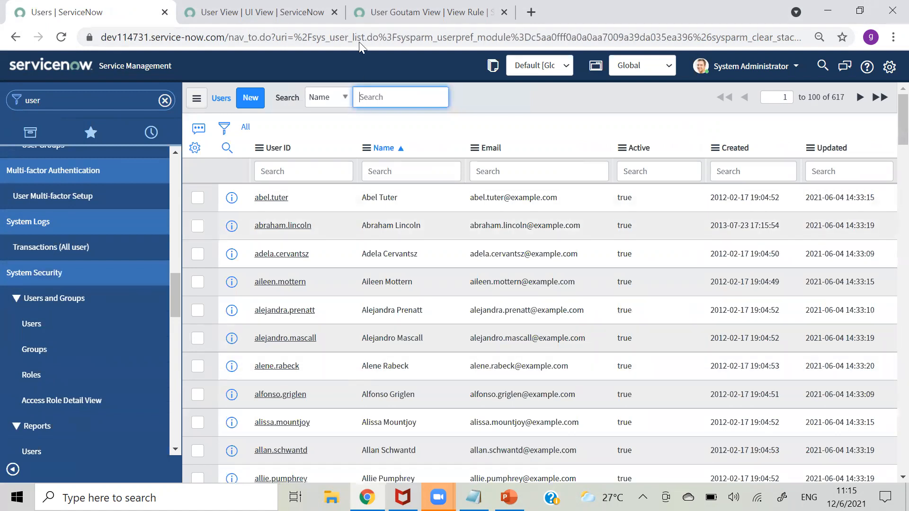
drag(313, 38, 346, 39)
key(ctrl+c)
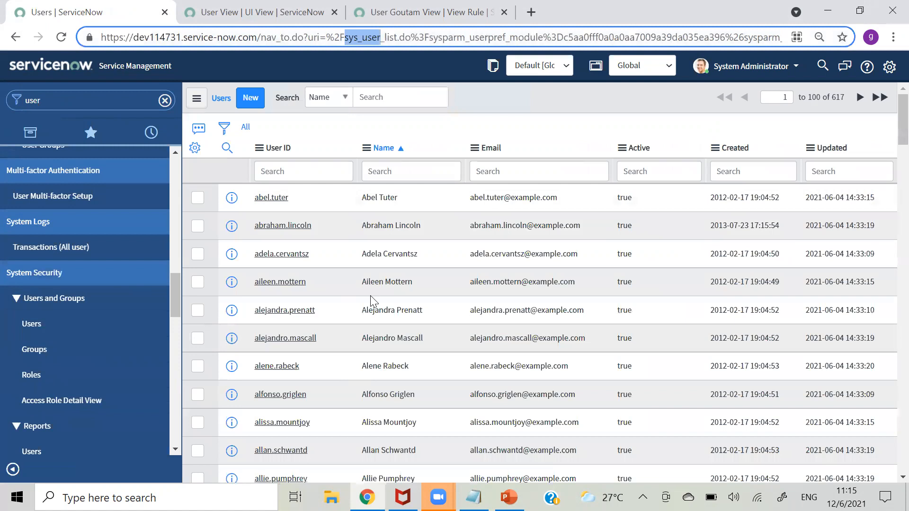
key(alt+Tab)
key(ctrl+v)
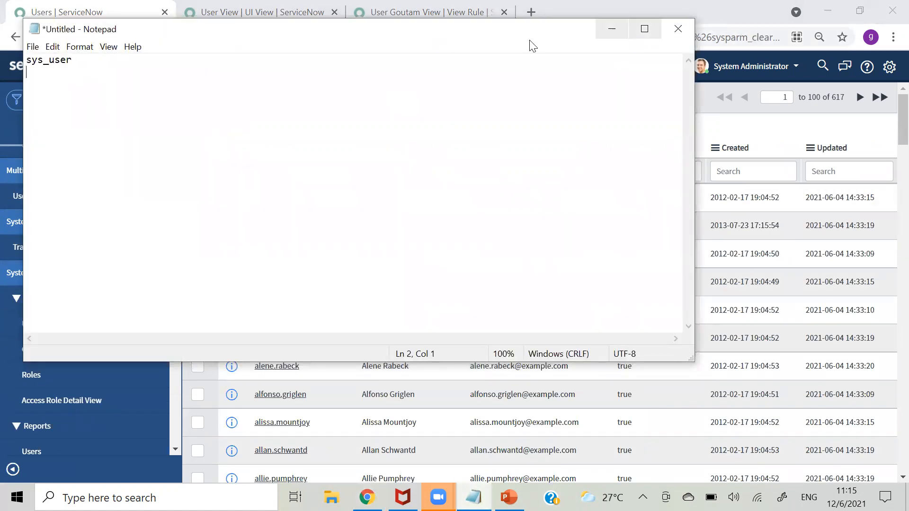
click(615, 32)
- Open the Groups list and paste its table name sys_user_group into Notepad under sys_user
click(38, 358)
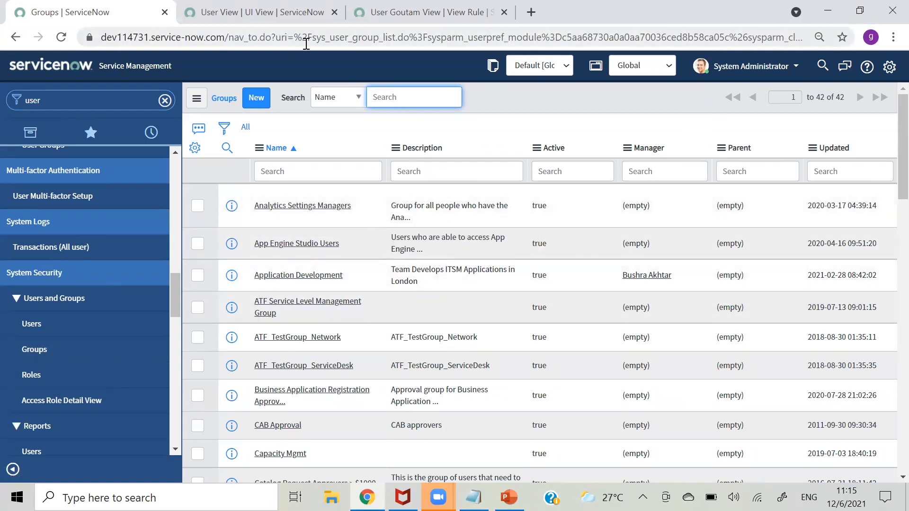
drag(312, 38, 378, 38)
key(ctrl+c)
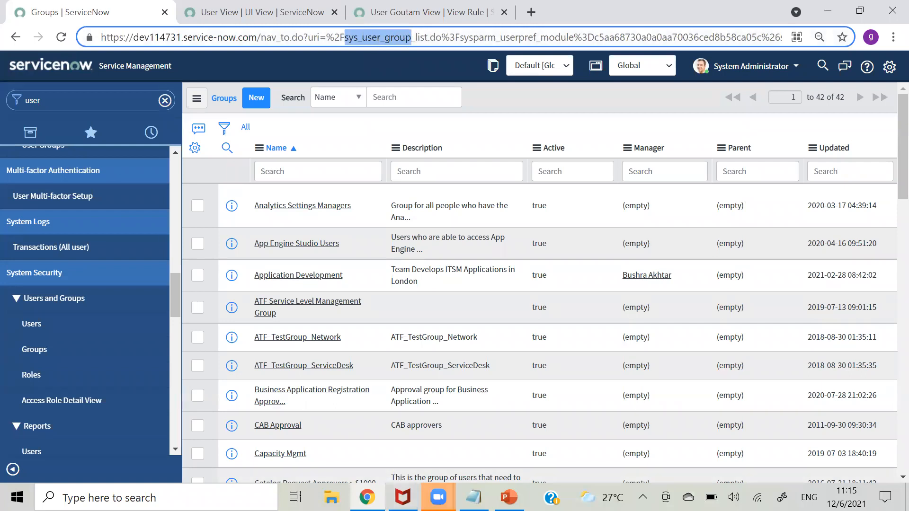
click(474, 497)
key(ctrl+v)
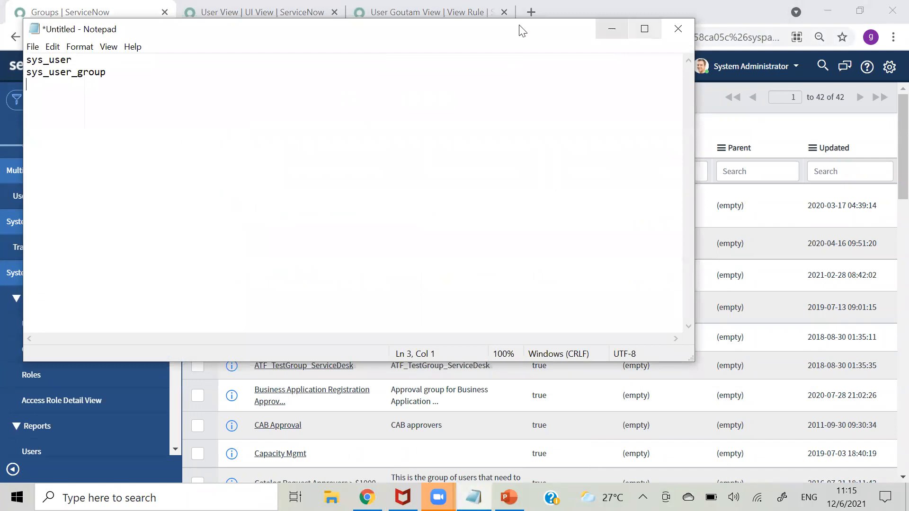
click(616, 27)
click(55, 386)
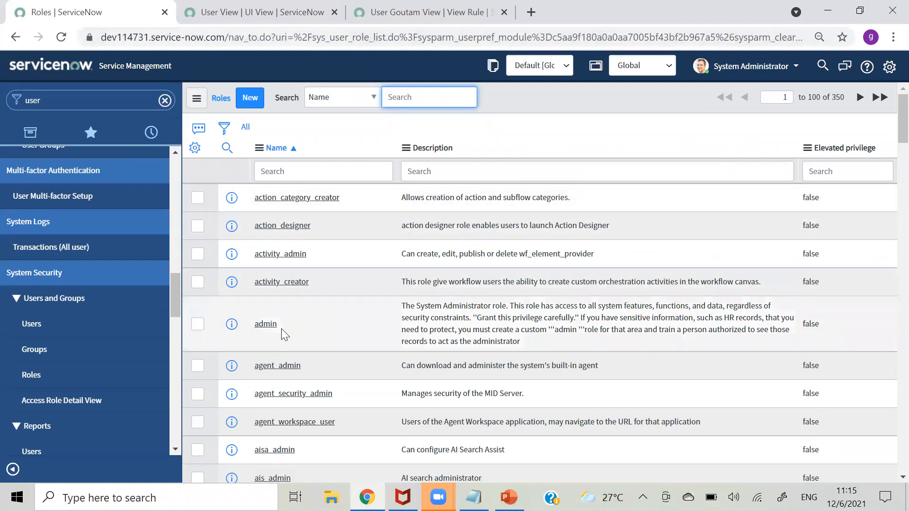
- Filter the Roles list by Name *itil, leaving only the itil and itil_admin roles
drag(281, 329, 257, 324)
click(344, 172)
text(*)
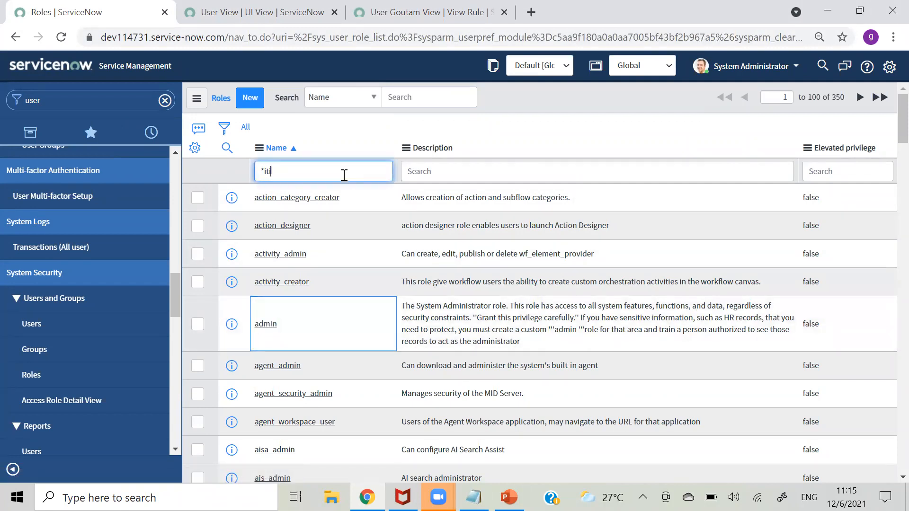
text(itil)
key(Return)
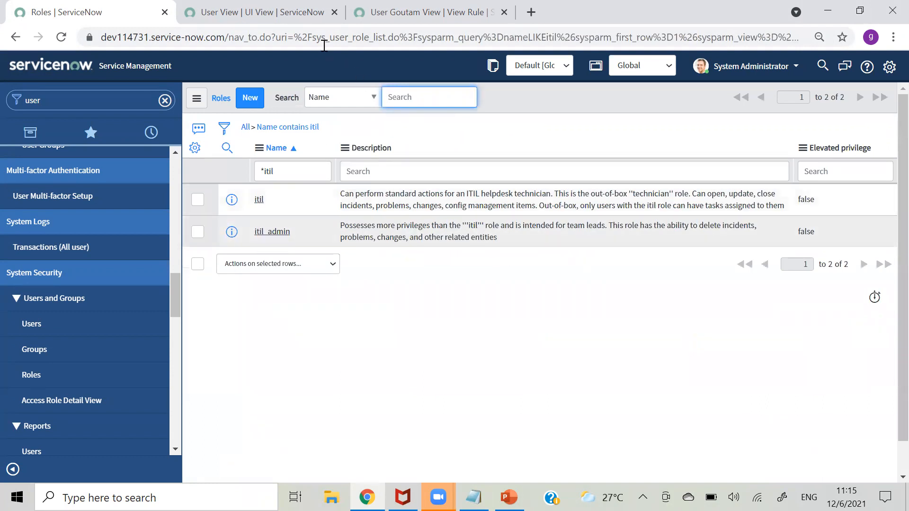
- Copy the table name sys_user_role from the address into Notepad as the third line
drag(315, 40, 367, 40)
key(ctrl+c)
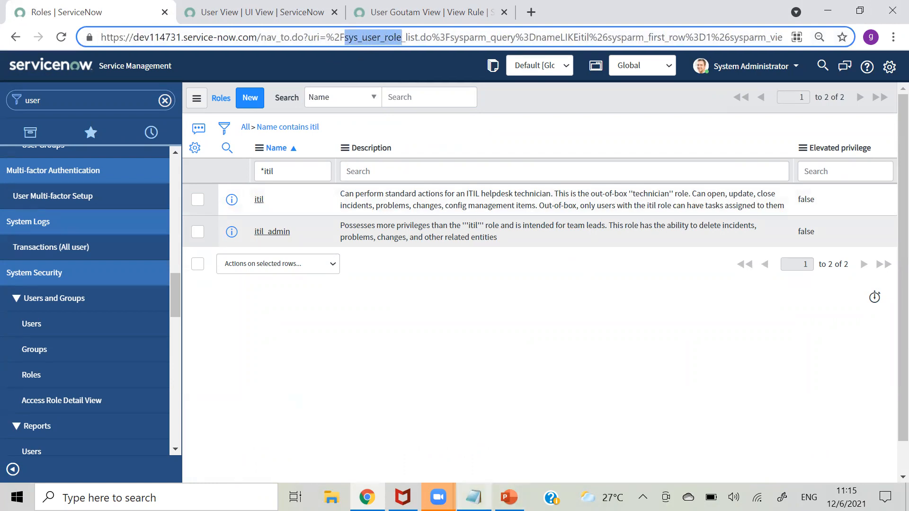
click(473, 497)
key(ctrl+v)
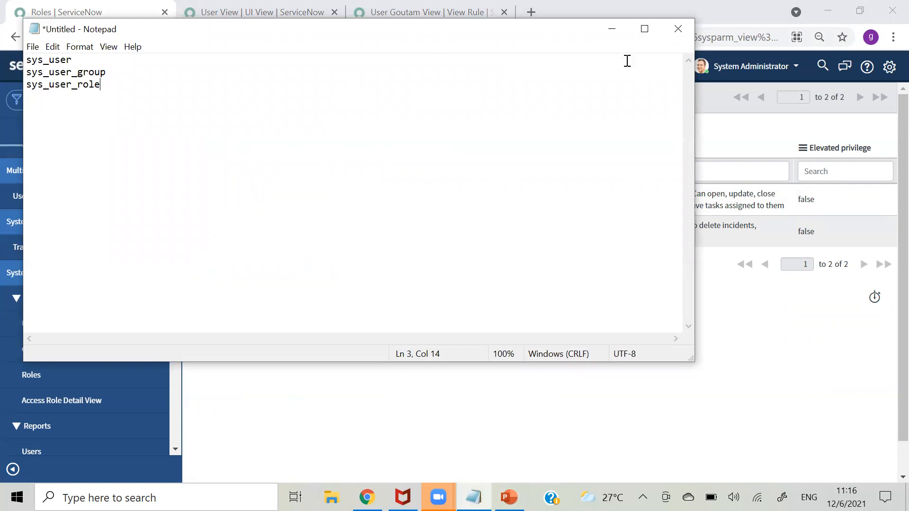
click(612, 30)
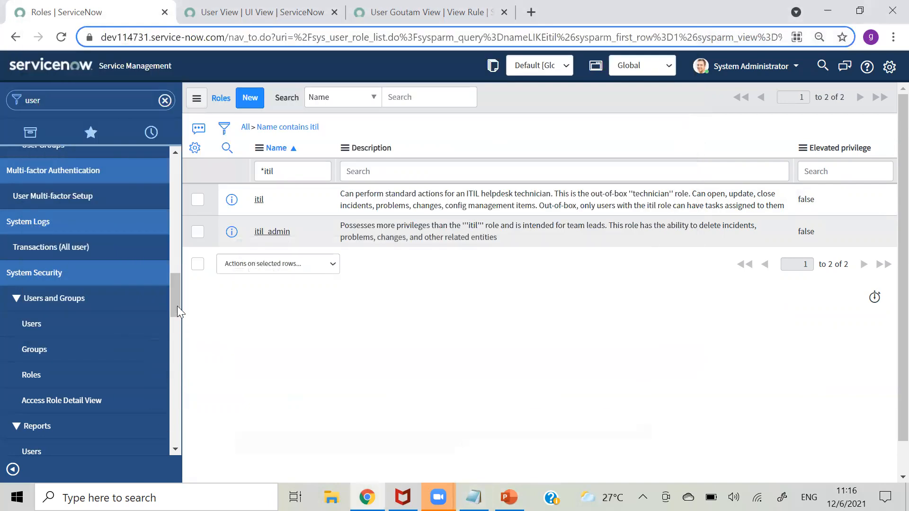
mouse_move(176, 301)
mouse_down()
mouse_move(178, 326)
mouse_move(182, 301)
mouse_up()
click(101, 101)
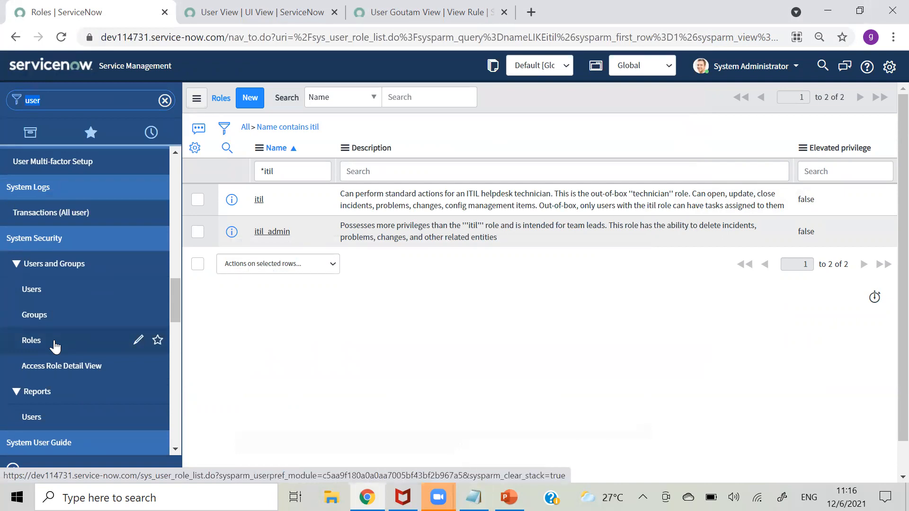
- Fill in a new user's user ID, first and last names, and password, then save the record
click(43, 289)
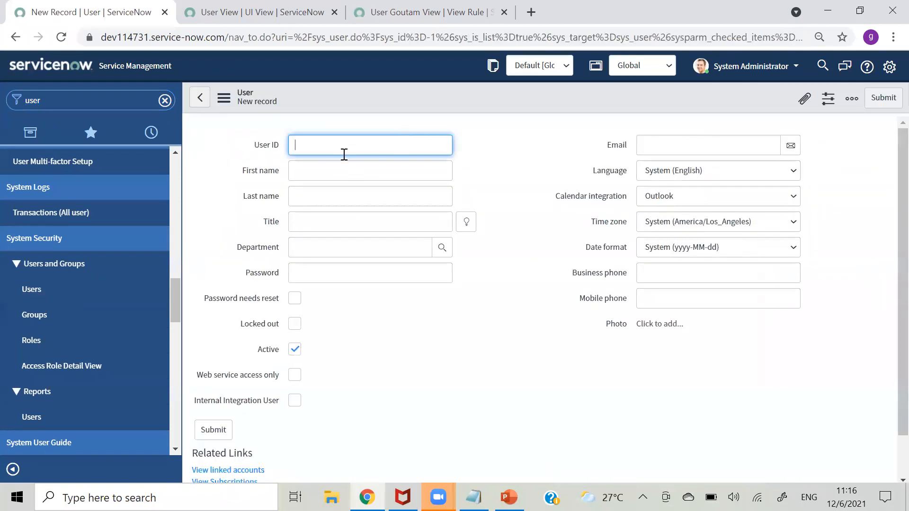
text(sarath.k)
click(339, 170)
text(sarath)
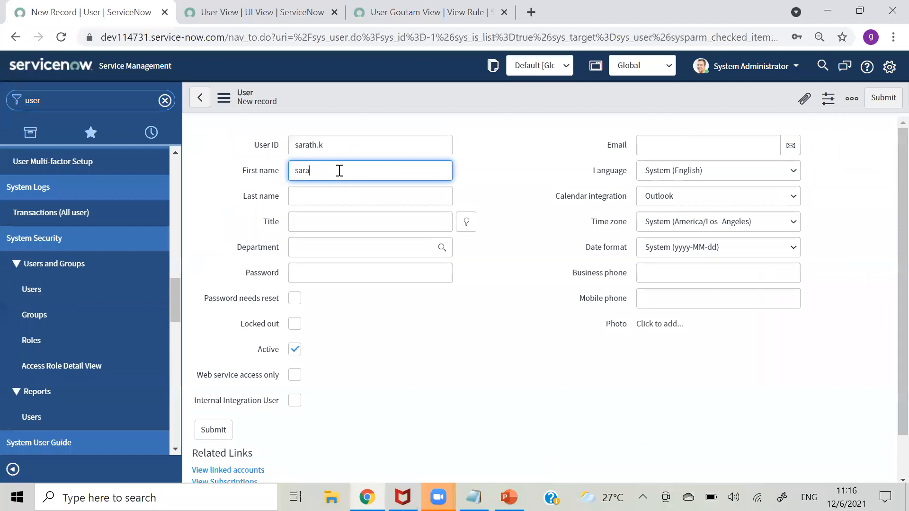
click(332, 195)
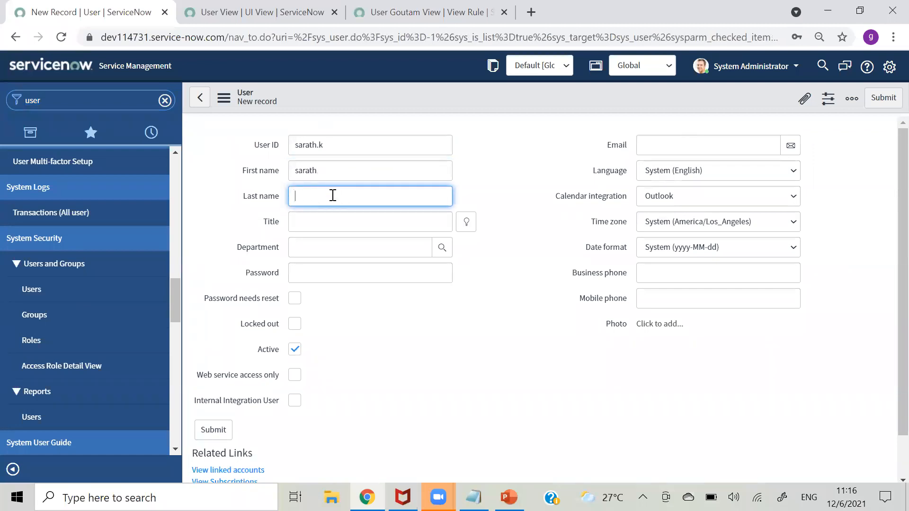
text(k)
click(338, 278)
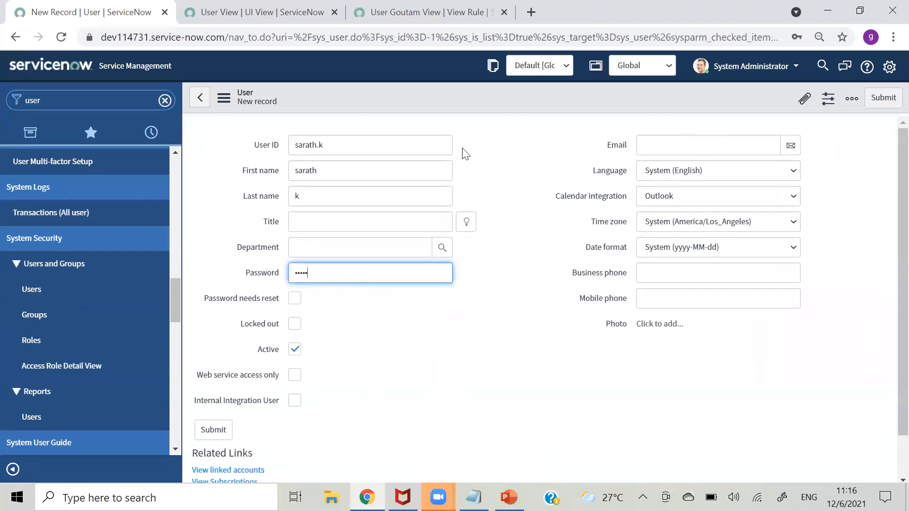
click(438, 97)
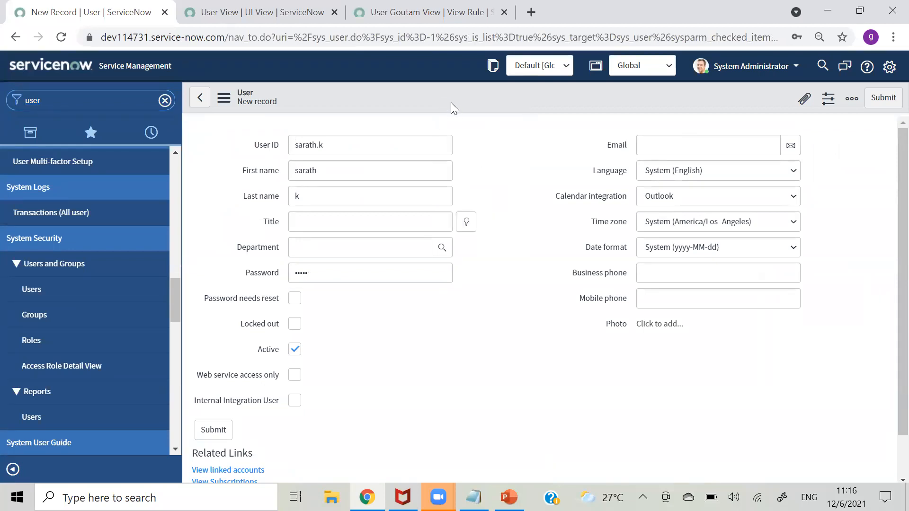
right_click(454, 96)
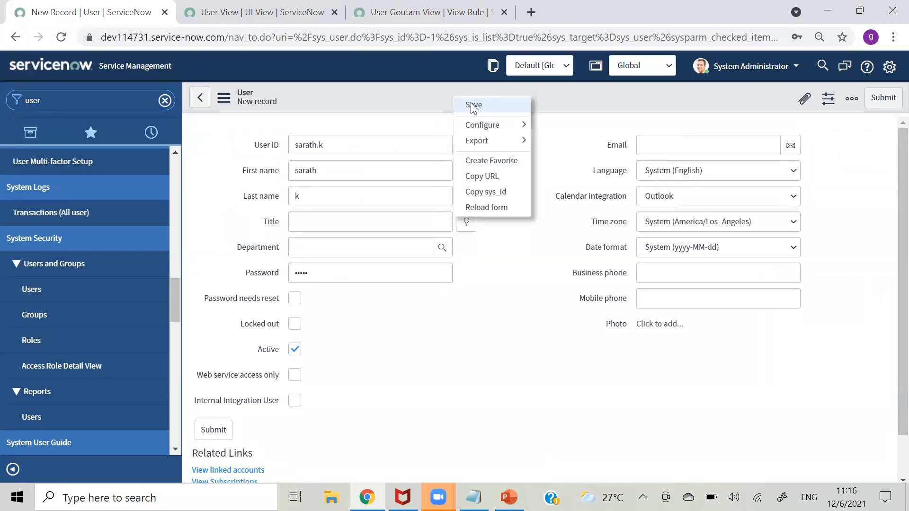
click(472, 105)
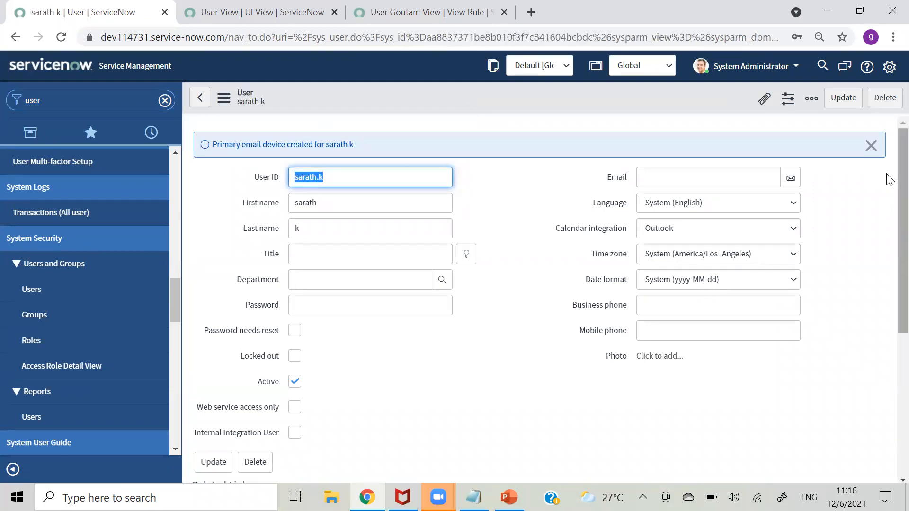
scroll(887, 178, down, 1)
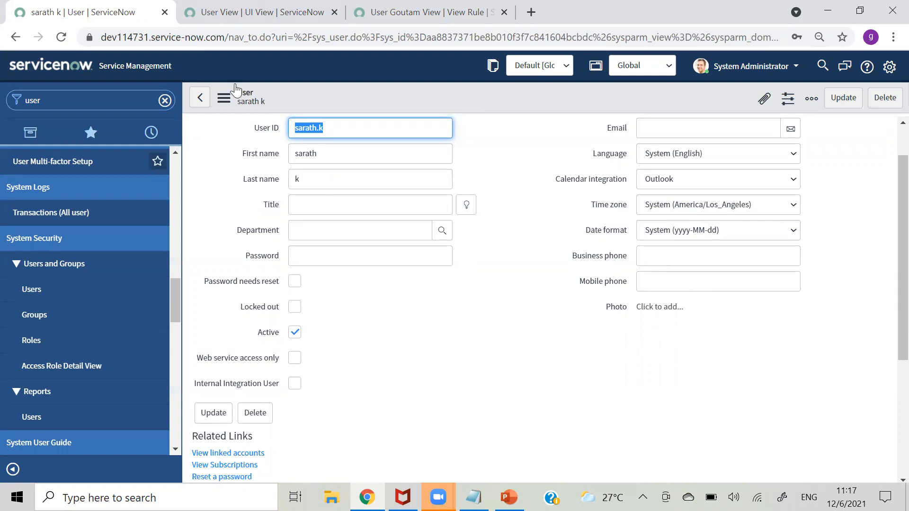
click(380, 203)
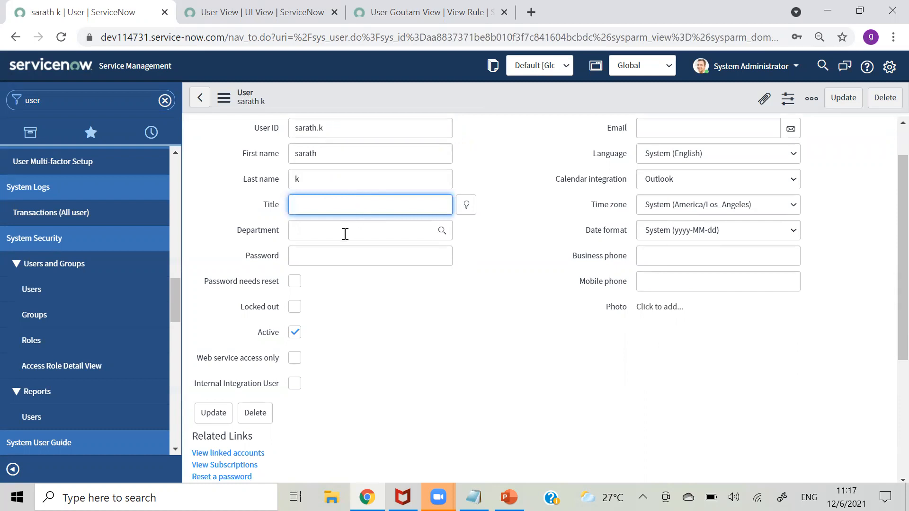
click(400, 226)
click(599, 329)
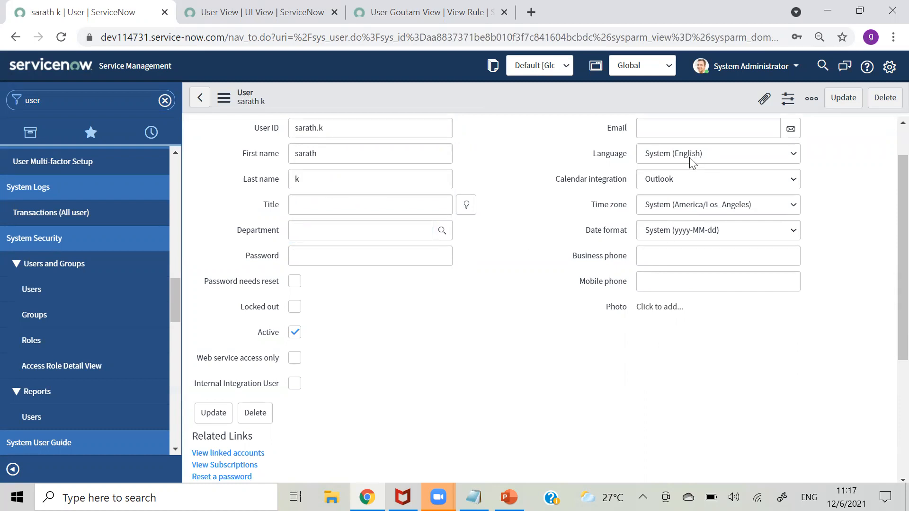
click(676, 134)
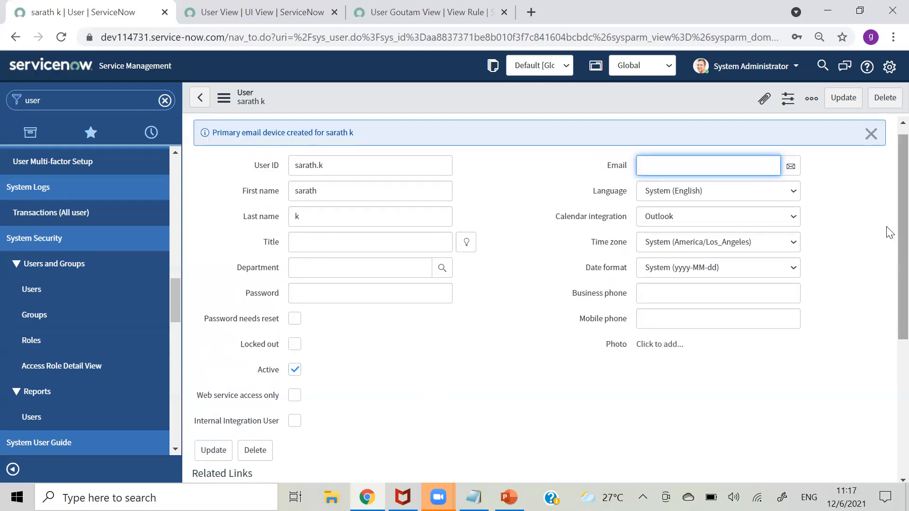
scroll(887, 265, down, 2)
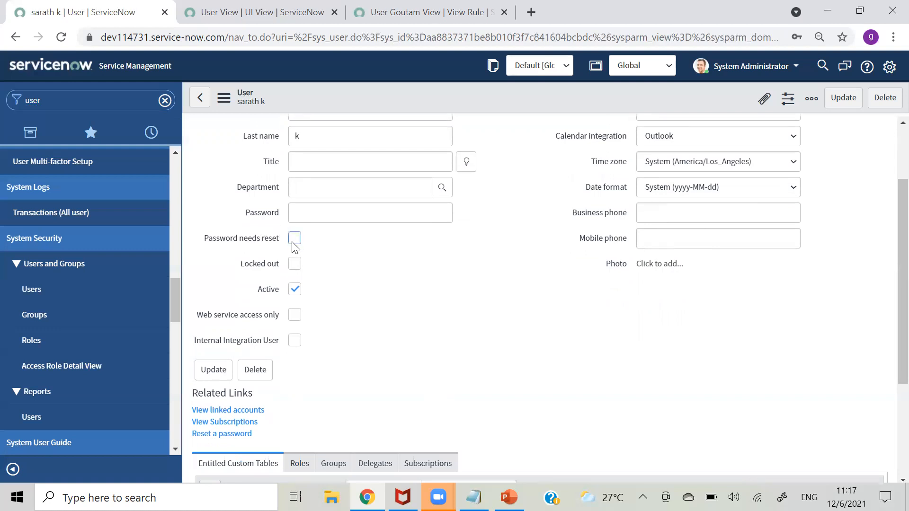
mouse_move(277, 246)
click(294, 246)
mouse_move(272, 299)
click(294, 290)
click(295, 289)
click(295, 290)
double_click(297, 268)
click(295, 290)
click(294, 265)
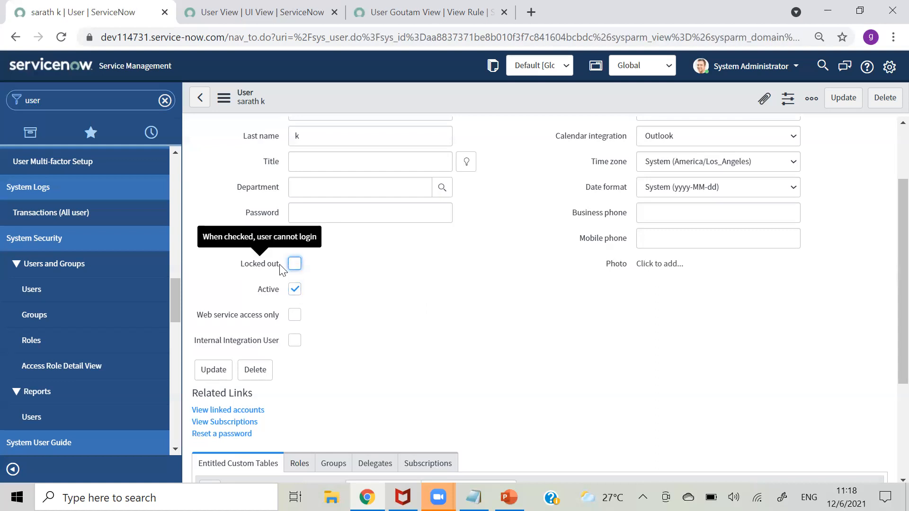
drag(239, 265, 280, 265)
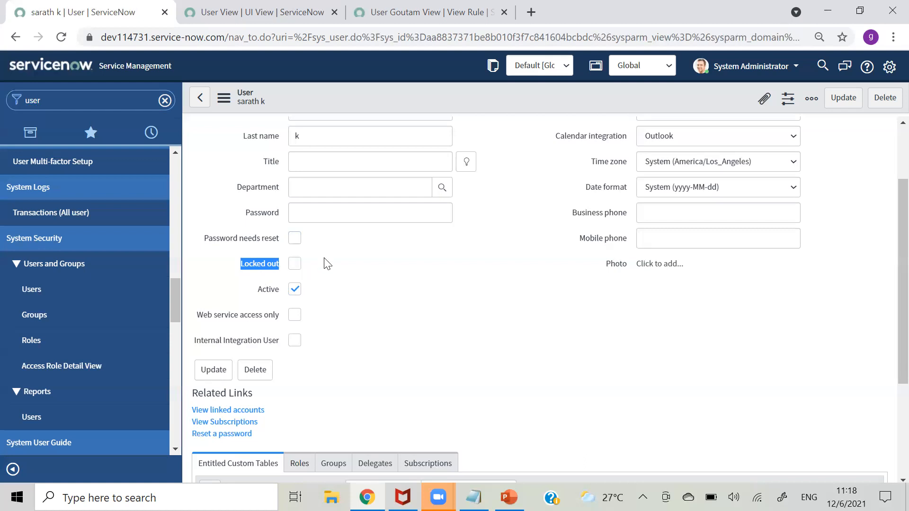
click(294, 265)
click(294, 265)
click(293, 268)
click(293, 268)
- Tick Web service access only on the user, leaving Internal Integration User unticked
right_click(470, 87)
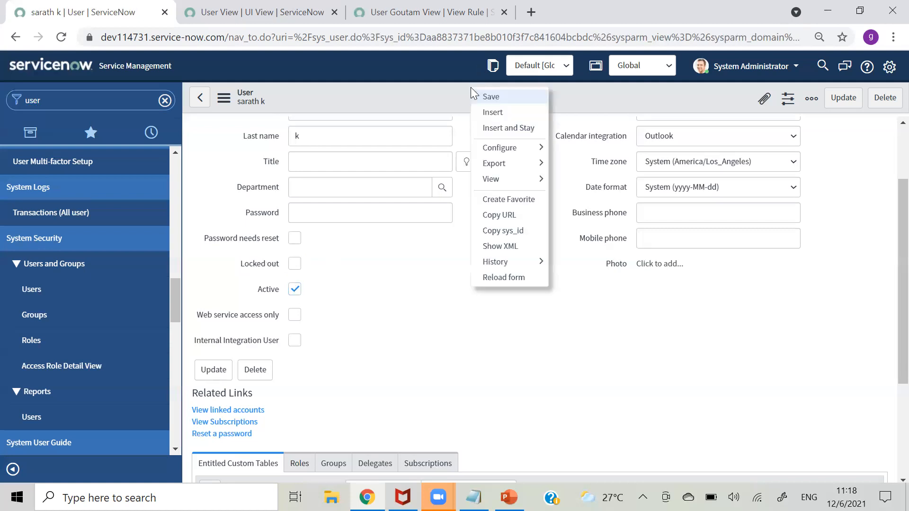
click(399, 316)
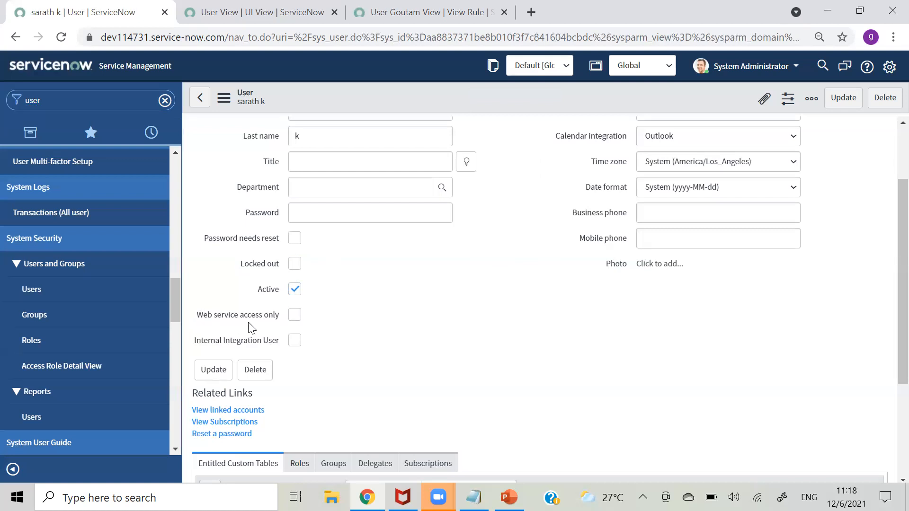
click(295, 317)
click(331, 317)
click(293, 342)
click(292, 341)
click(328, 343)
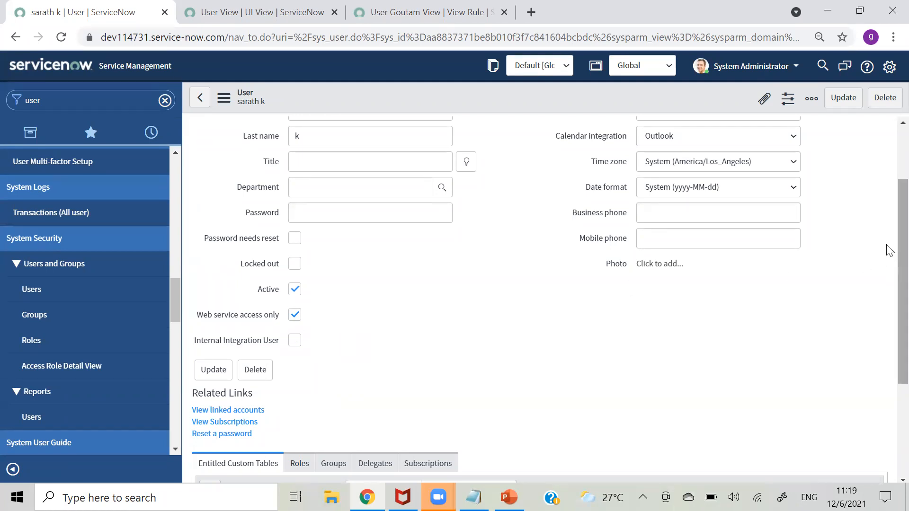
scroll(889, 290, down, 1)
scroll(889, 290, down, 3)
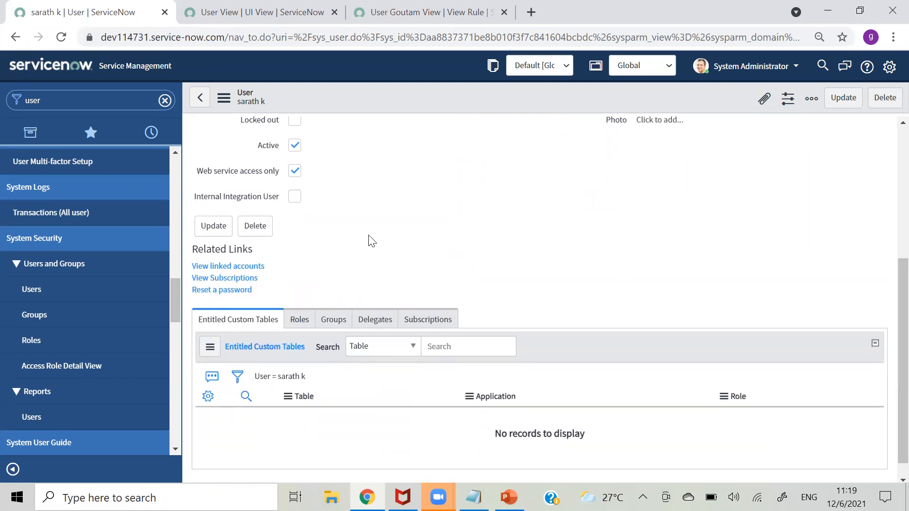
- Confirm the new user has no linked accounts, then return to the full Users list
click(241, 268)
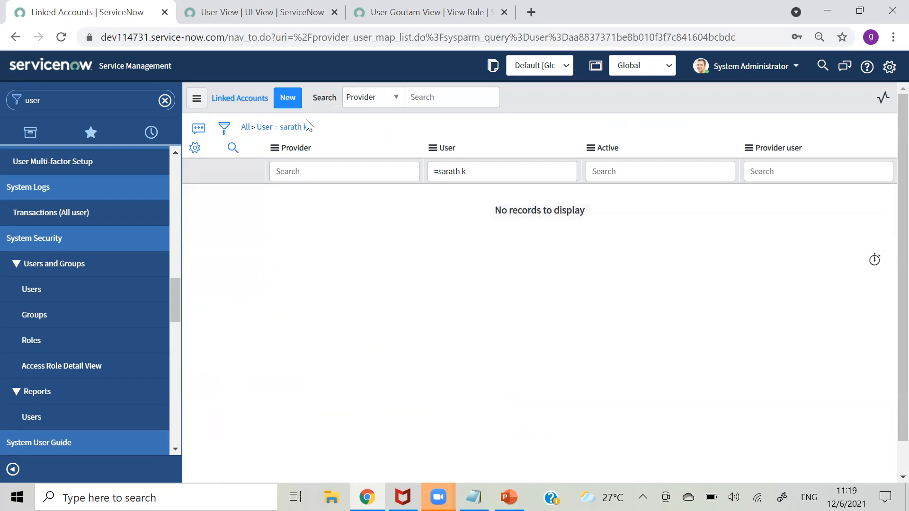
click(286, 101)
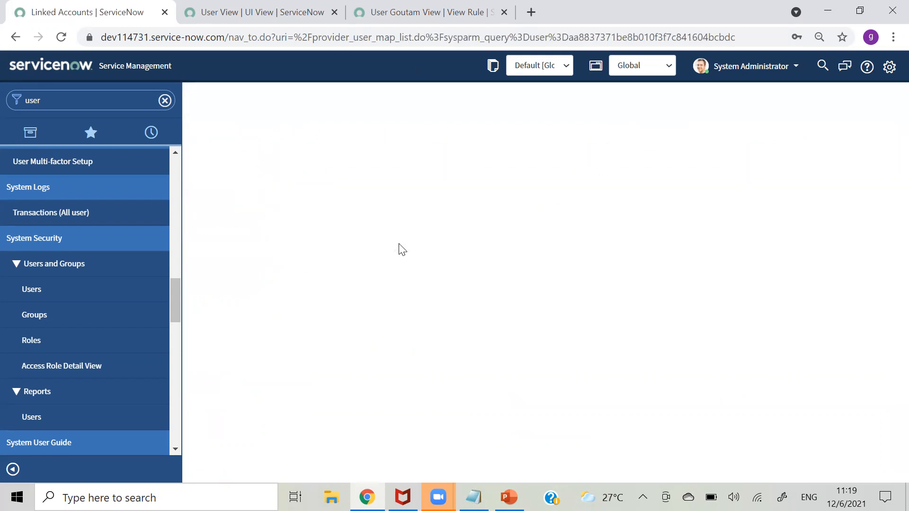
click(675, 174)
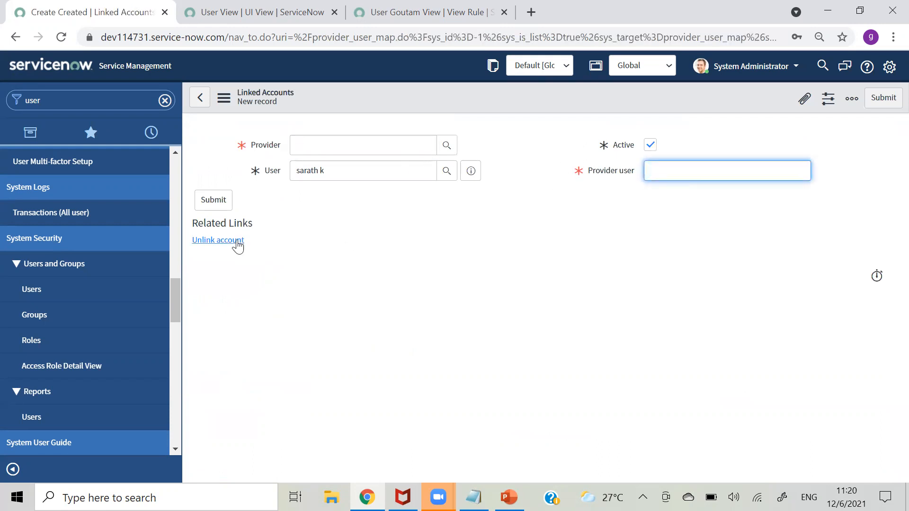
click(55, 298)
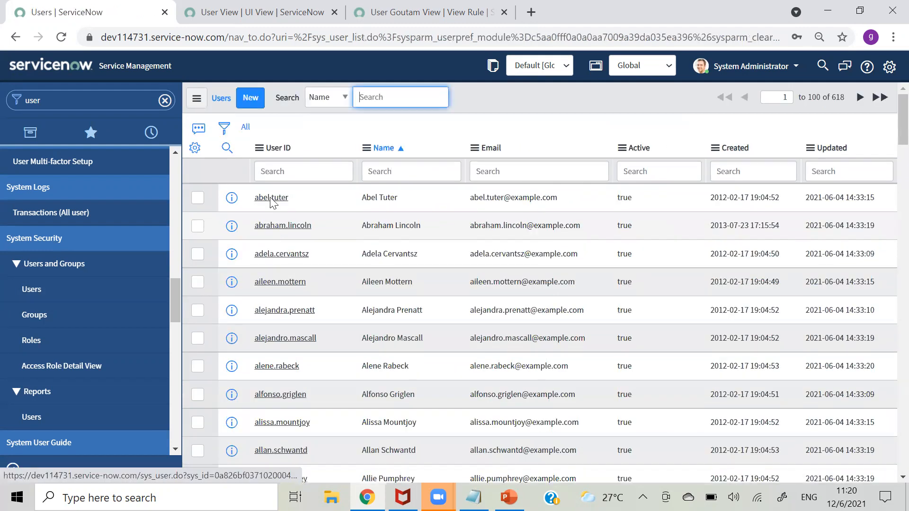
- Filter the Users list by the test user's ID and open their record in a new tab
click(315, 173)
text(*sarath)
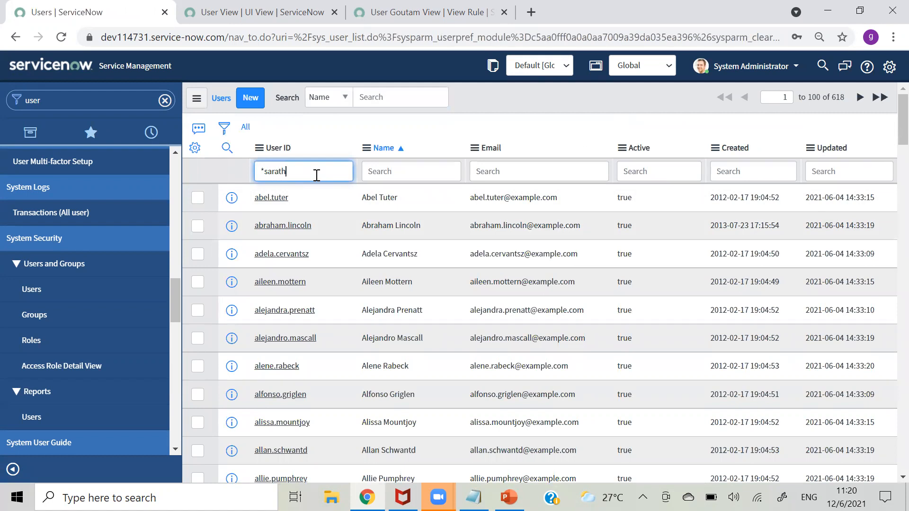
key(Return)
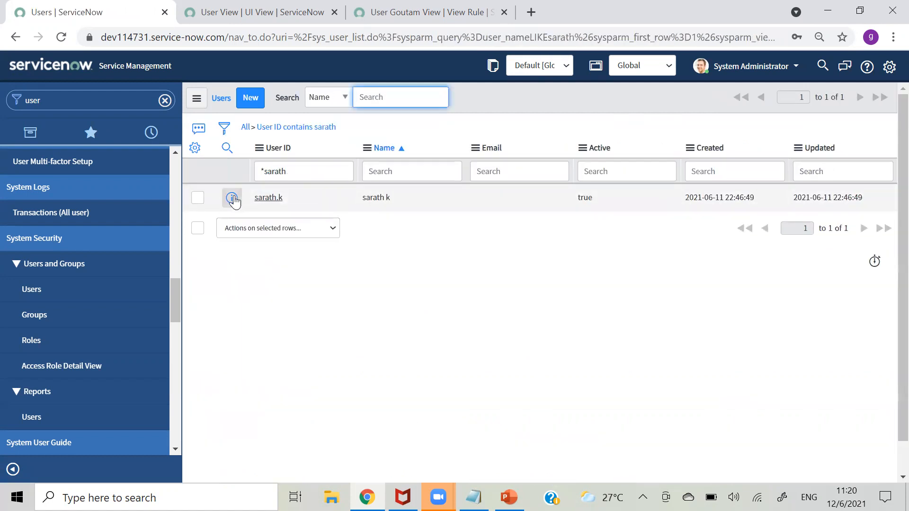
right_click(236, 201)
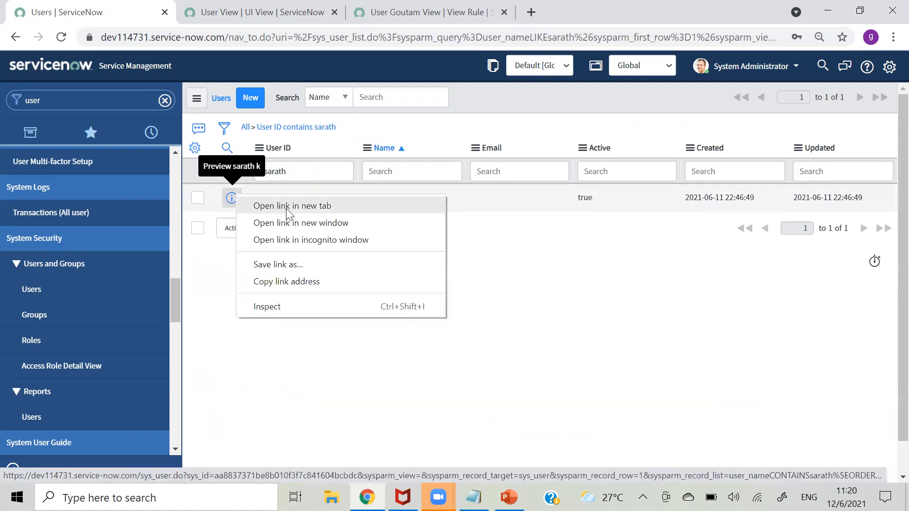
click(286, 209)
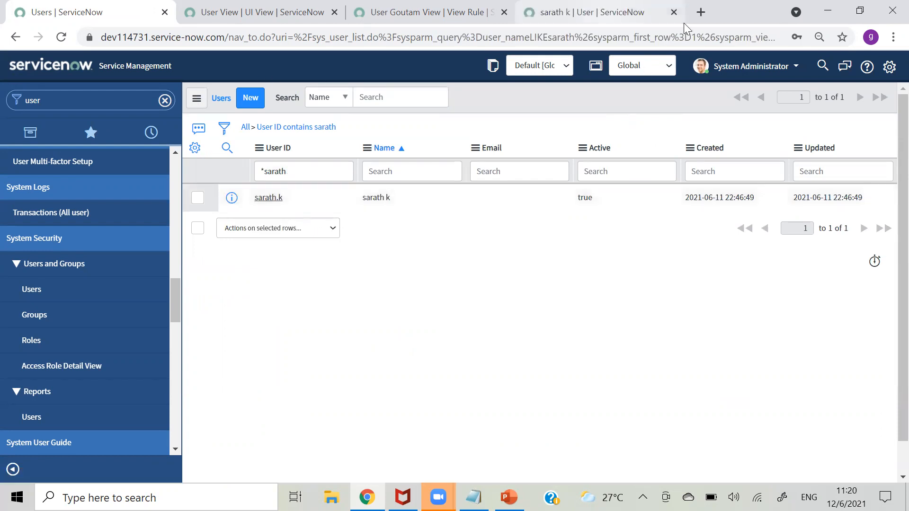
click(681, 19)
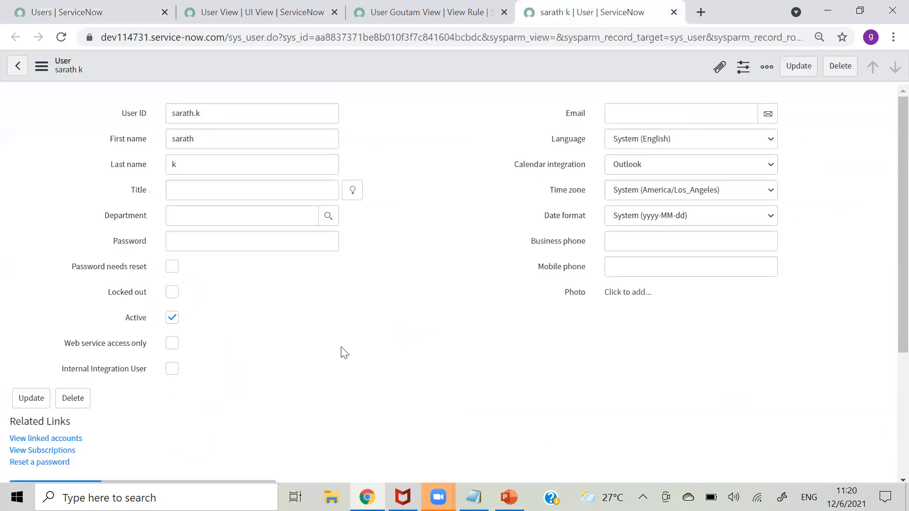
- Review the user's Roles, Groups and Delegates tabs, then start a new delegate
scroll(887, 282, down, 4)
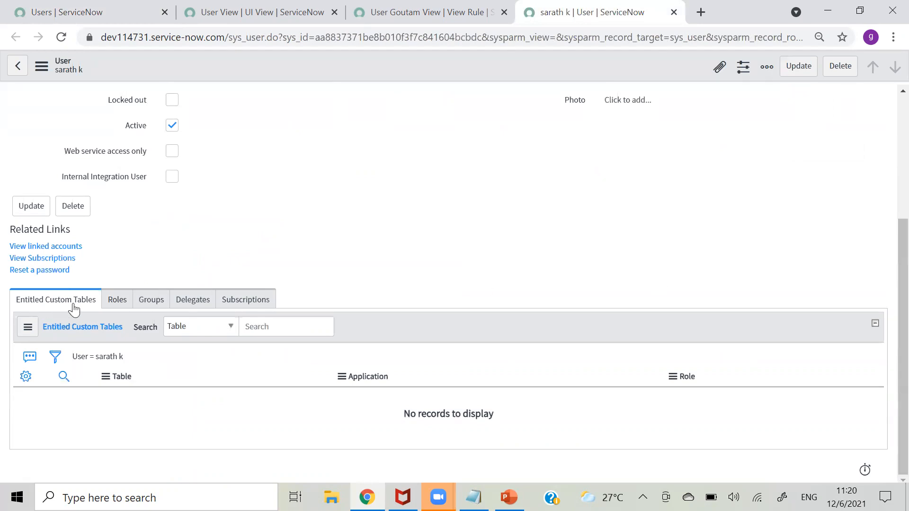
click(118, 301)
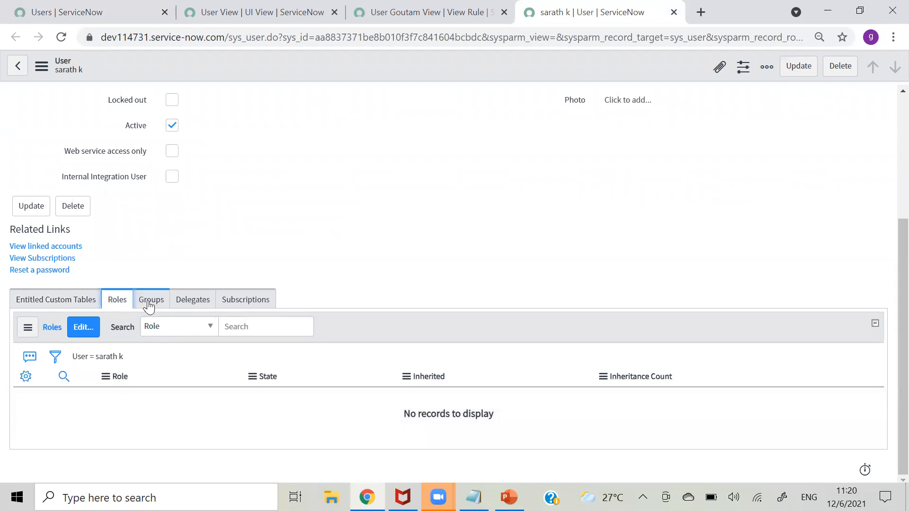
click(152, 301)
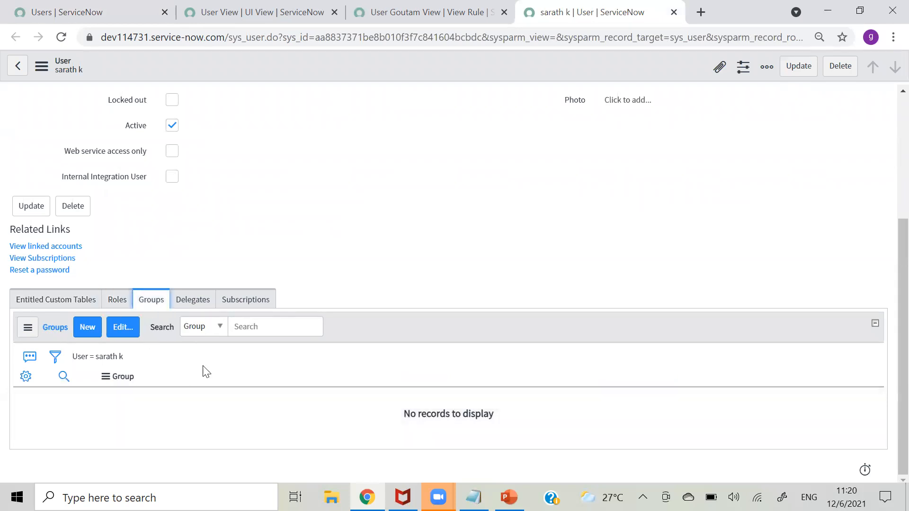
click(189, 302)
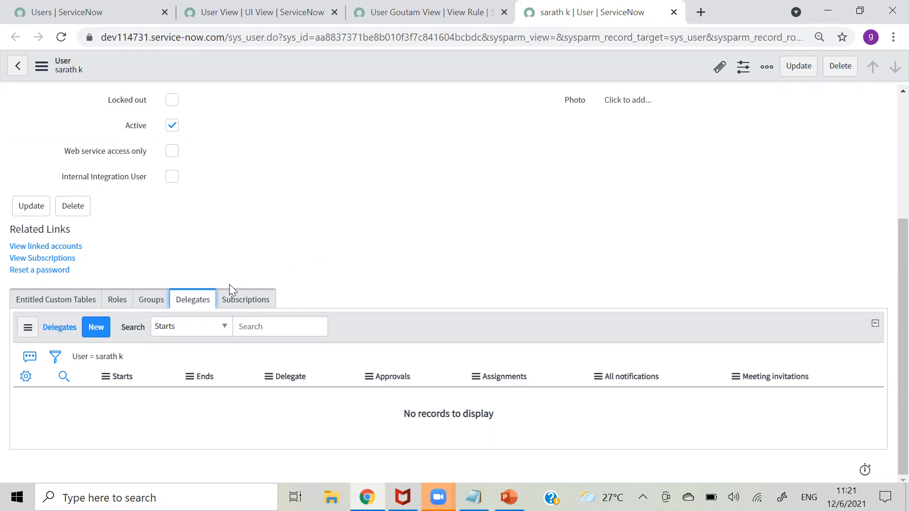
click(95, 330)
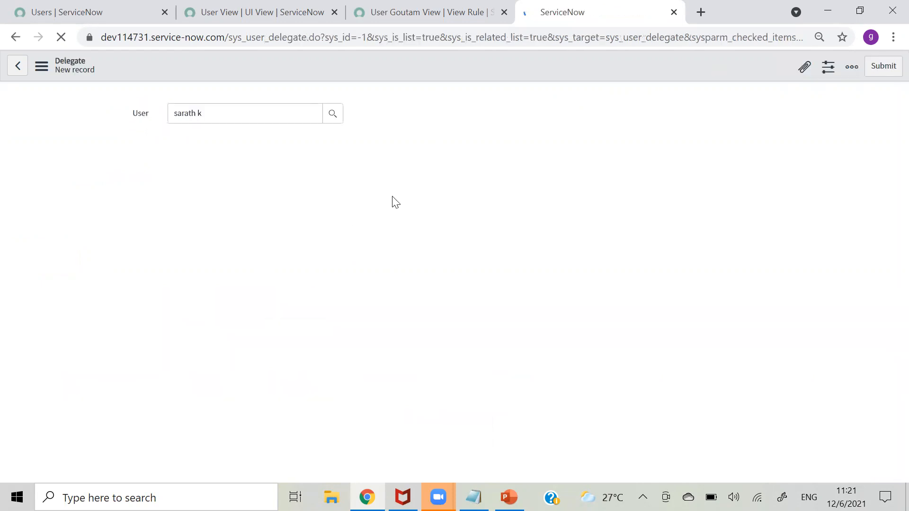
- Pick a delegate from the autocomplete suggestions and check the Ends date calendar
click(283, 139)
text(abel)
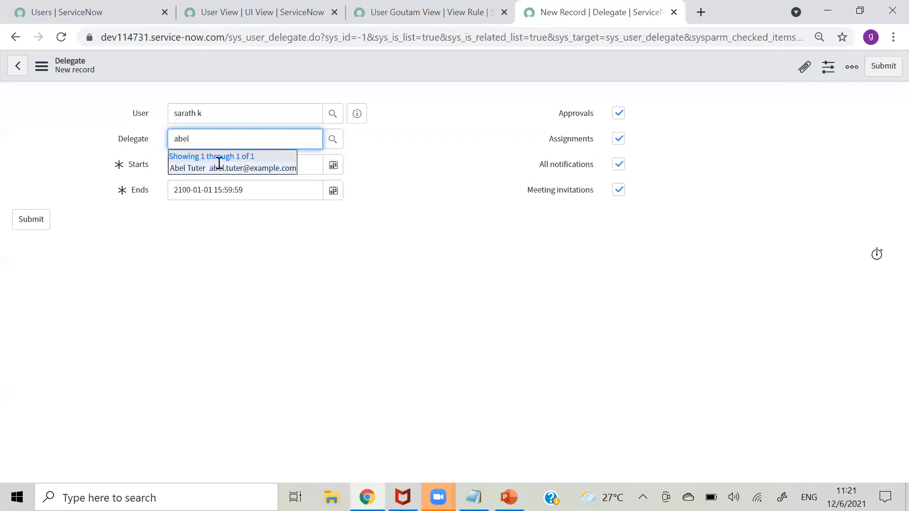
click(204, 168)
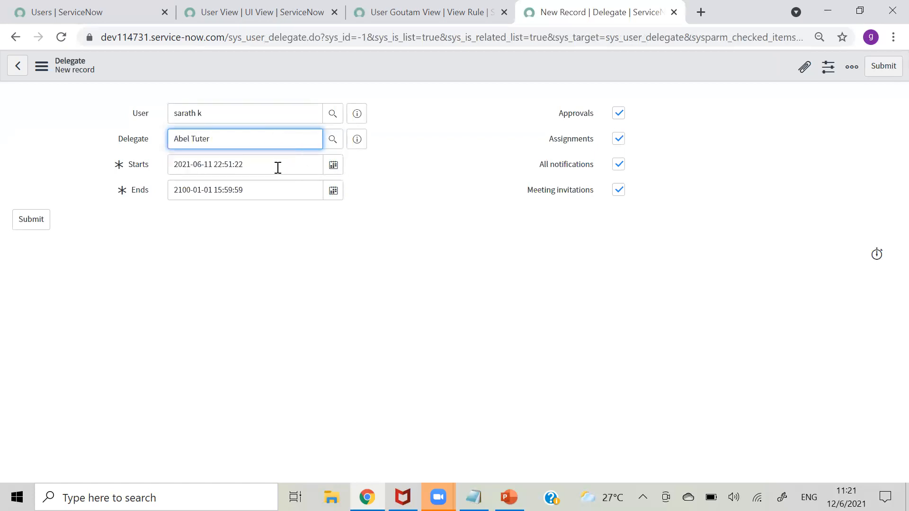
click(334, 190)
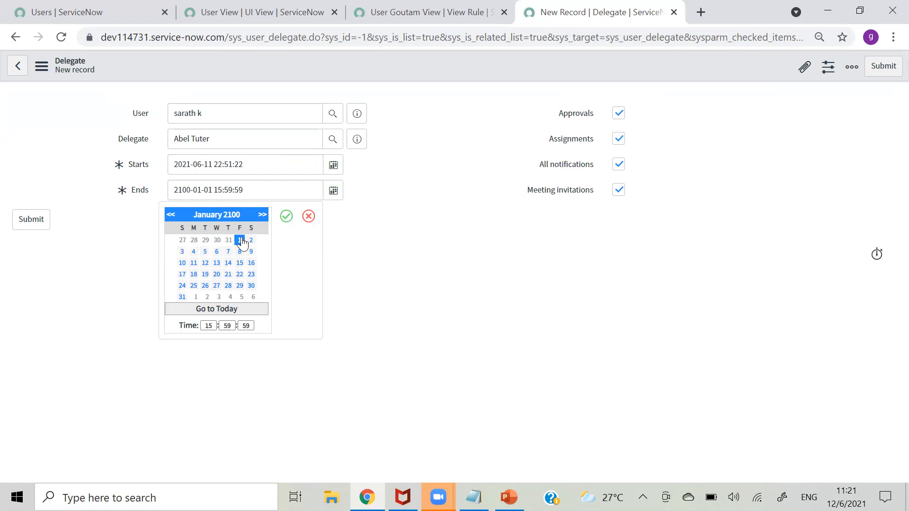
click(286, 215)
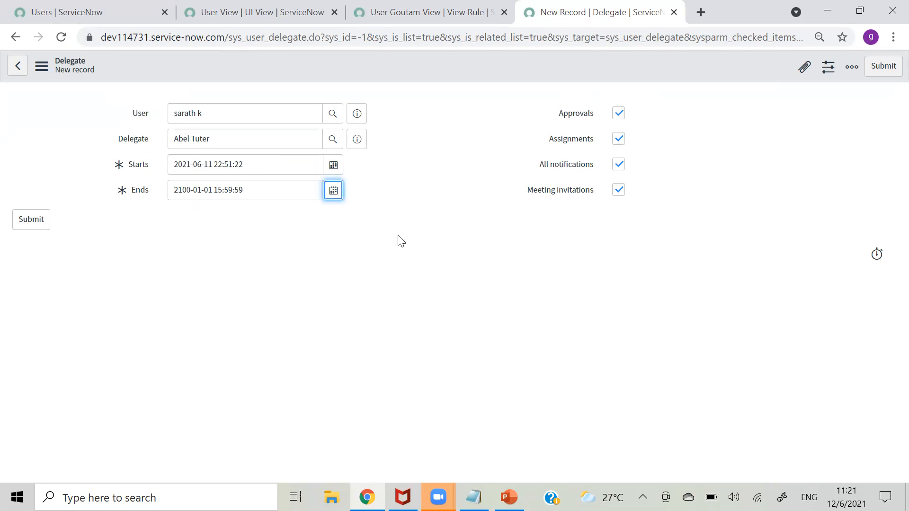
- Review the user and delegate fields, then leave the form and discard the unsaved delegate
click(214, 115)
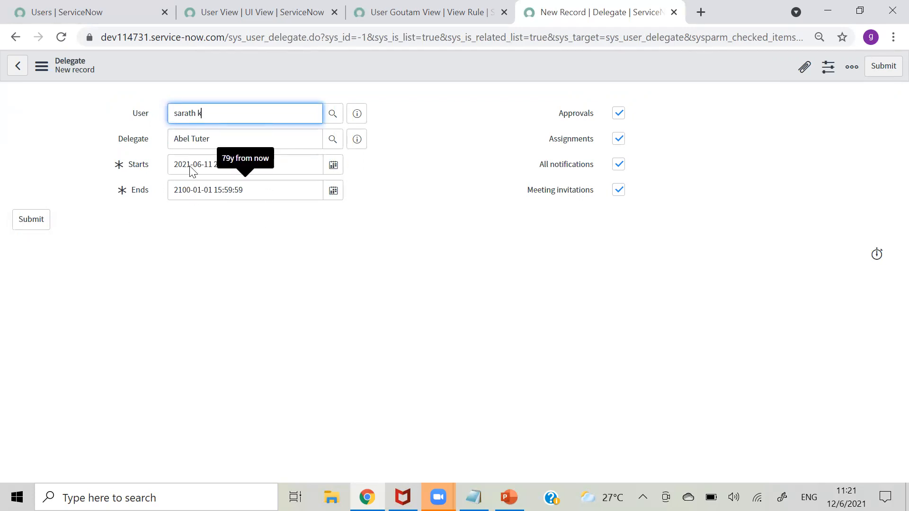
click(224, 138)
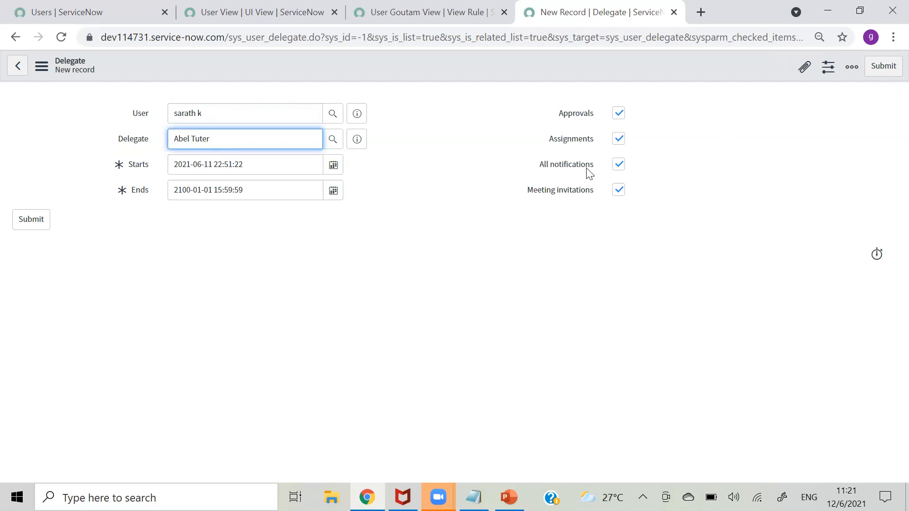
click(19, 68)
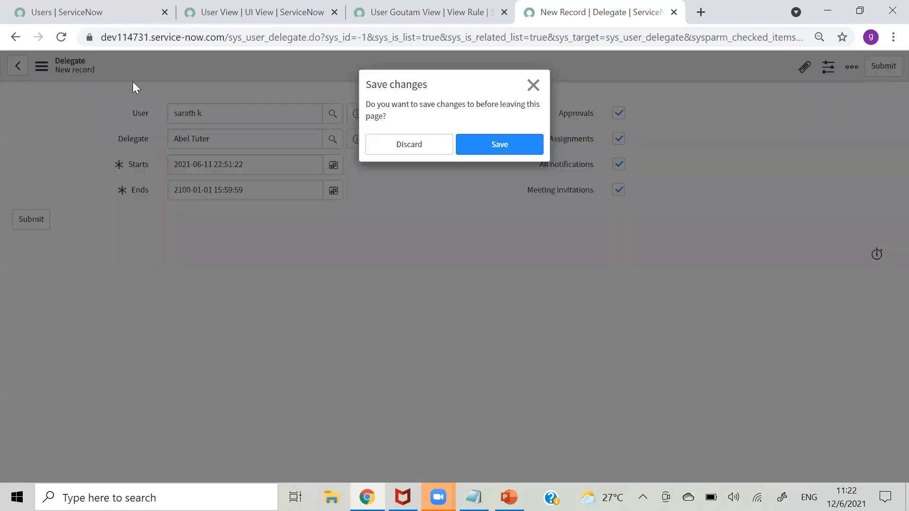
click(421, 143)
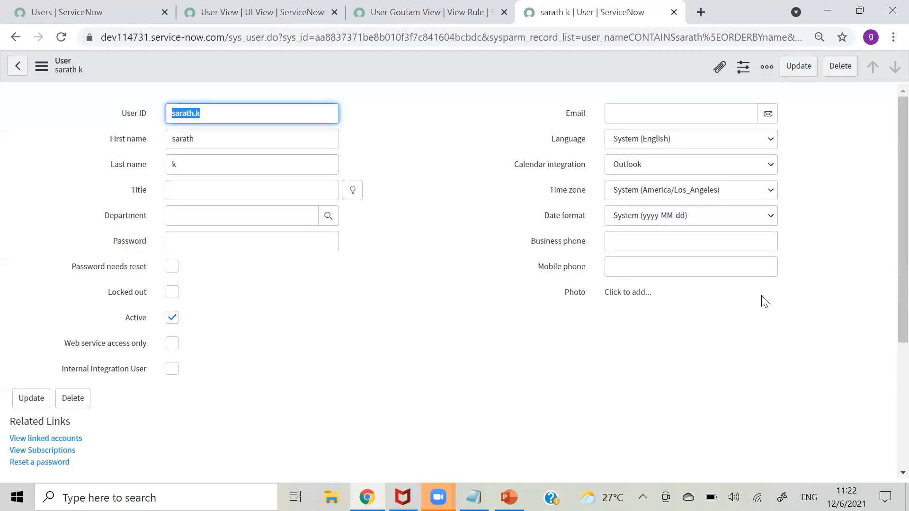
- Look over the user record, UI View and View Rule script tabs, ending on the filtered Users list
click(465, 229)
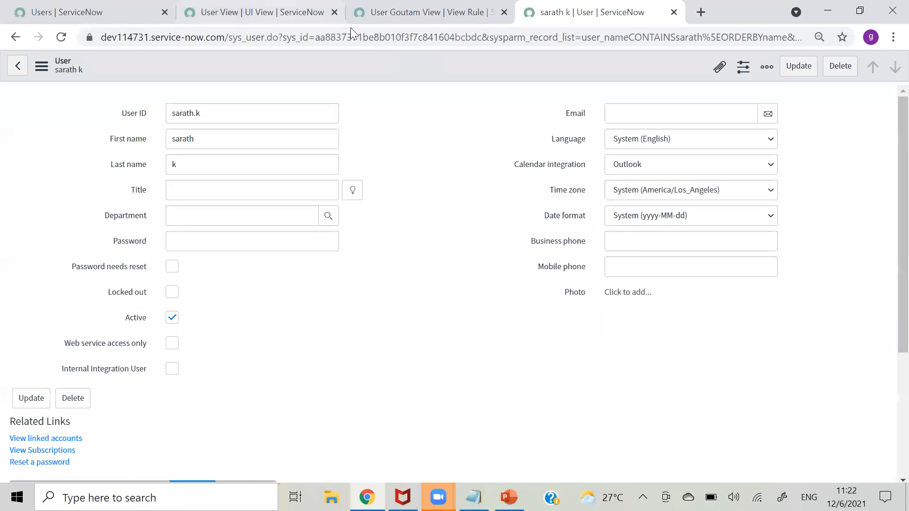
key(ctrl+2)
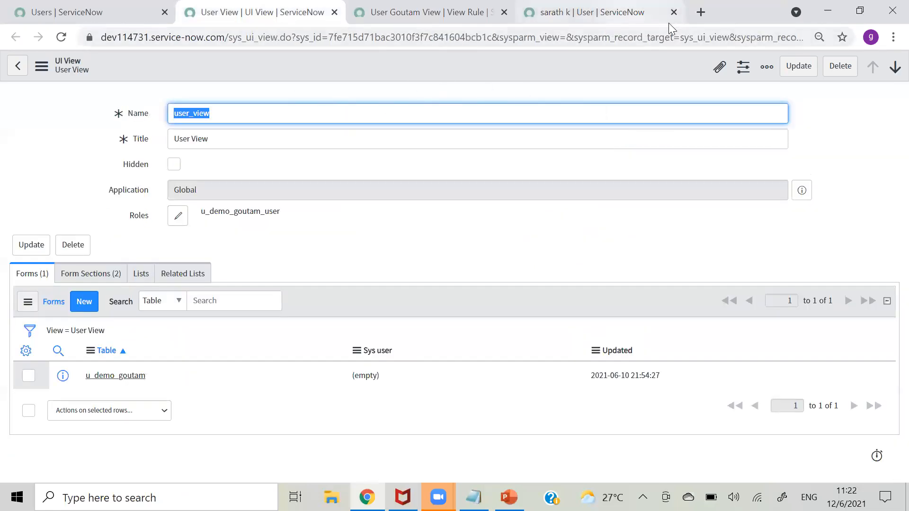
key(ctrl+4)
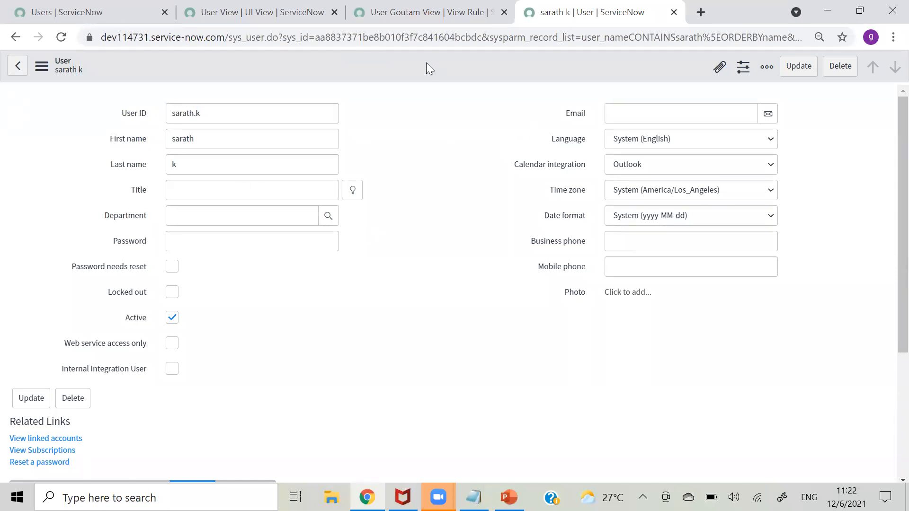
click(403, 23)
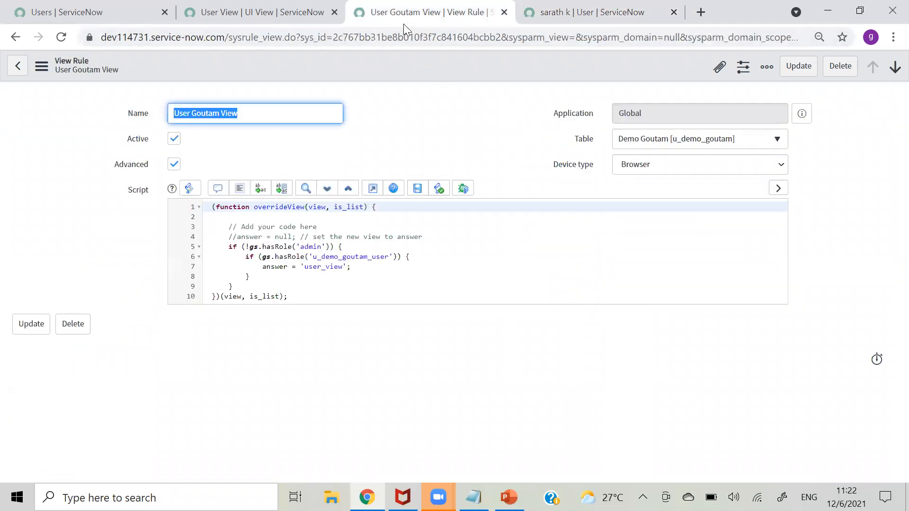
click(223, 22)
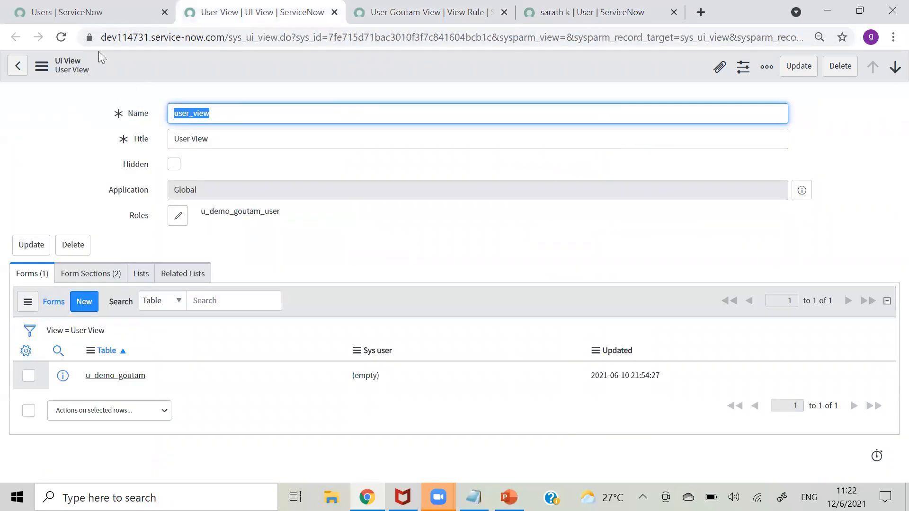
click(99, 21)
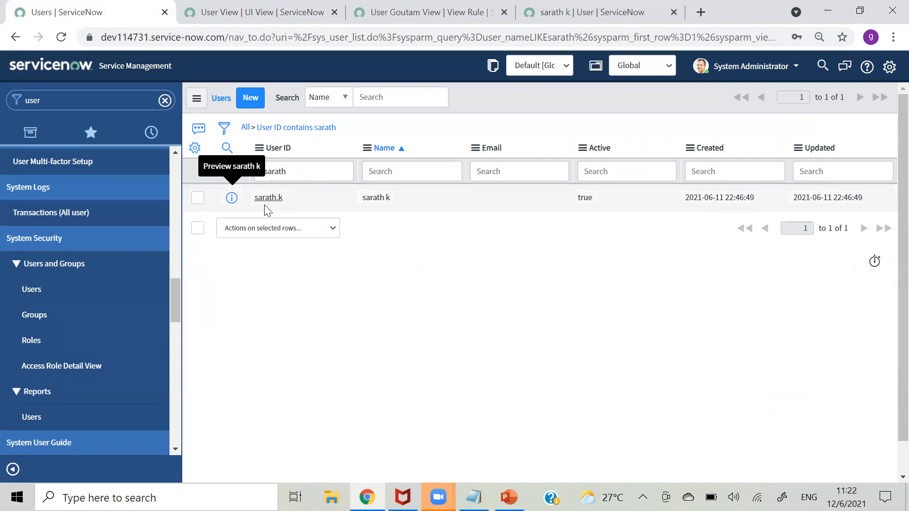
- Personalise the Users list columns to add LDAP server and Source, and apply the layout
double_click(285, 198)
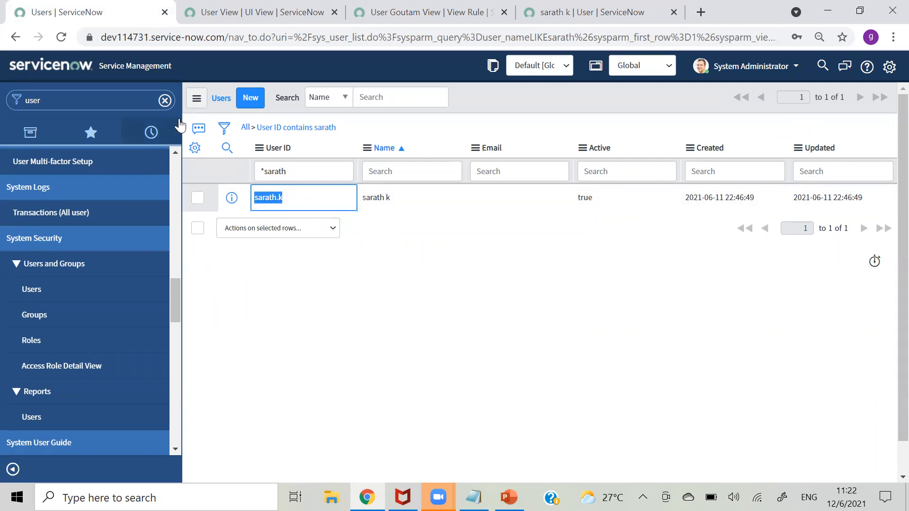
click(195, 148)
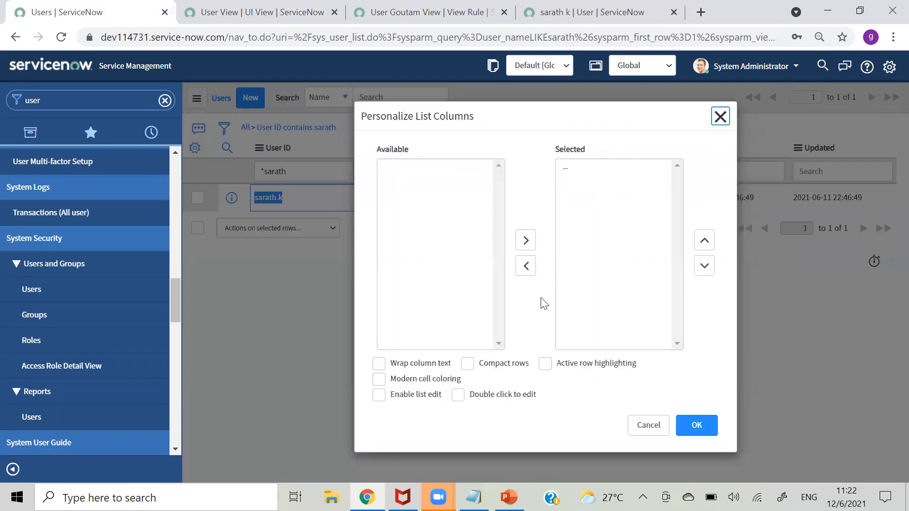
drag(500, 195, 501, 237)
click(402, 261)
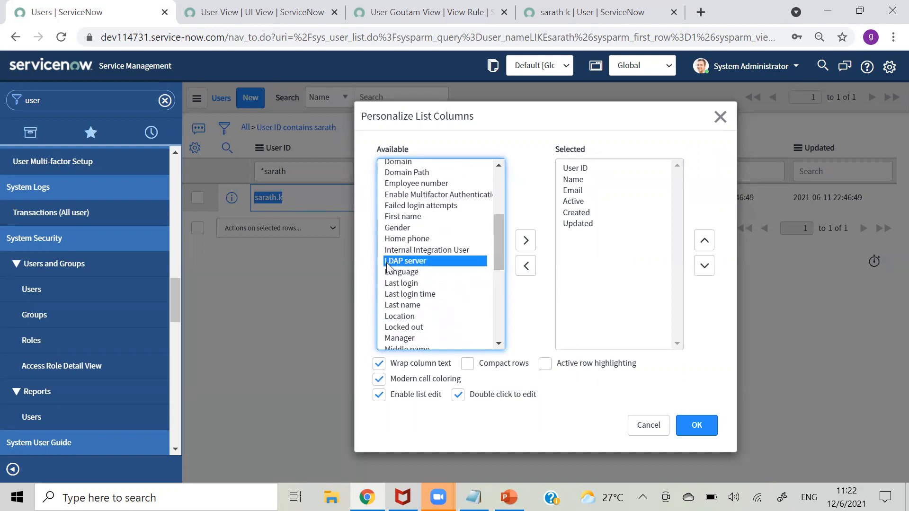
click(524, 240)
drag(497, 229, 498, 306)
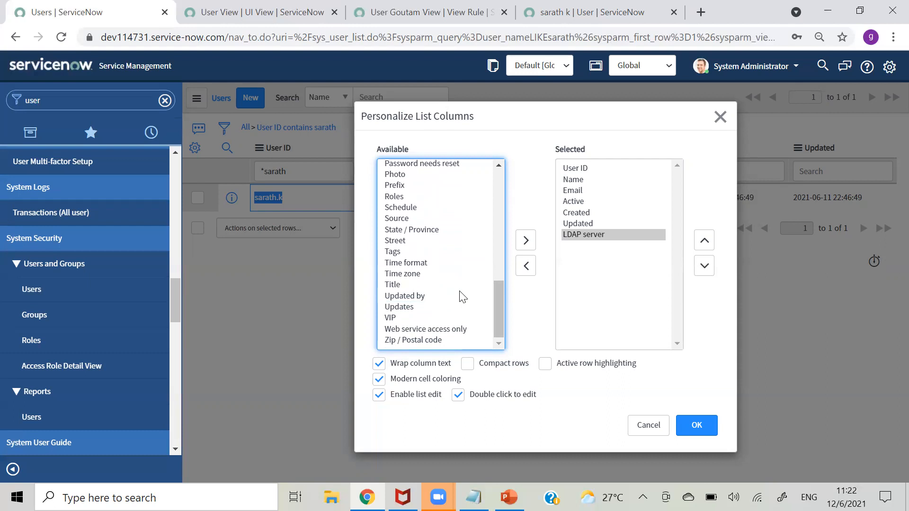
click(526, 240)
drag(501, 293, 498, 129)
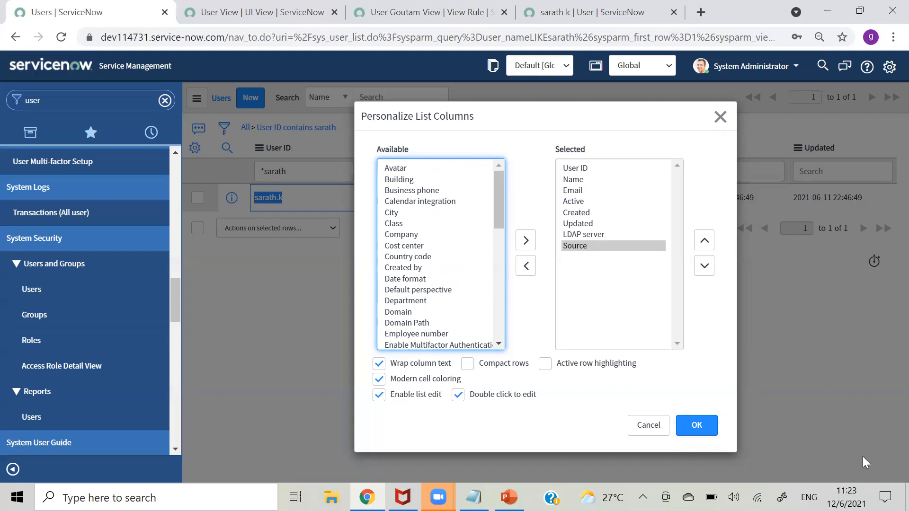
click(689, 428)
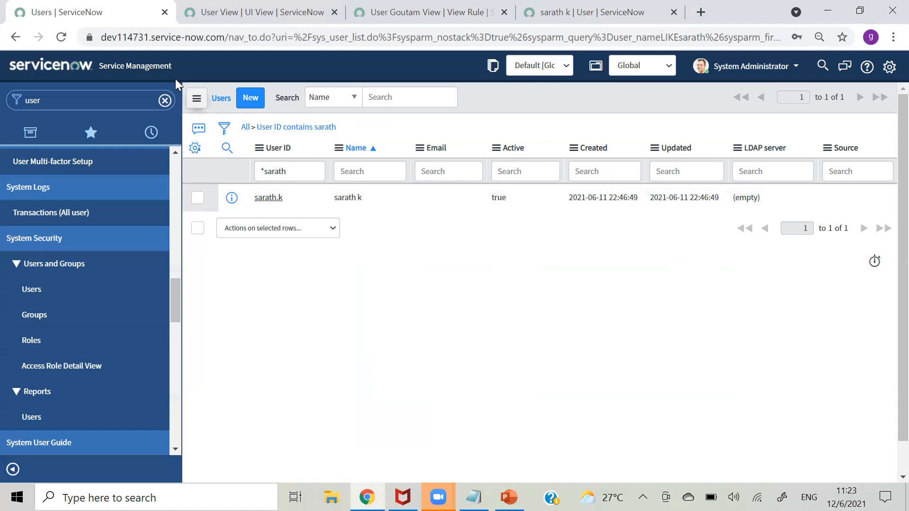
click(242, 98)
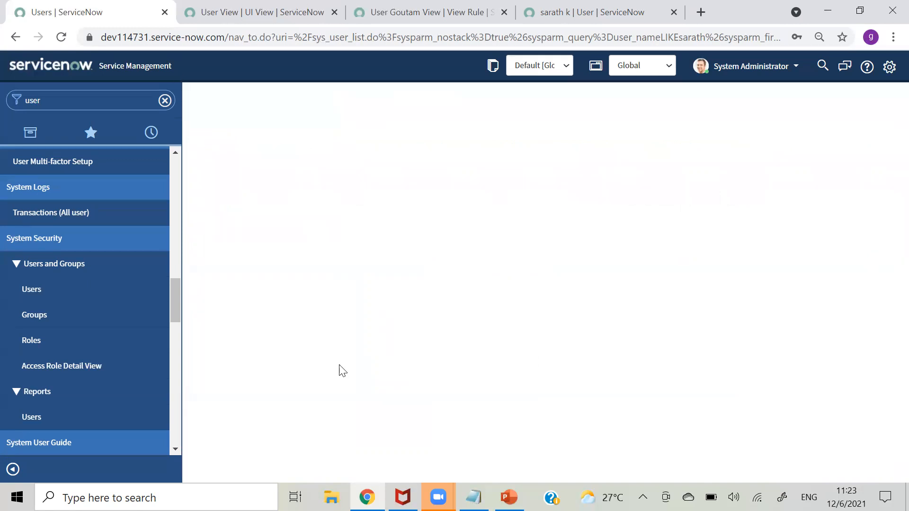
- Filter the full Users list by the test user's ID
click(47, 297)
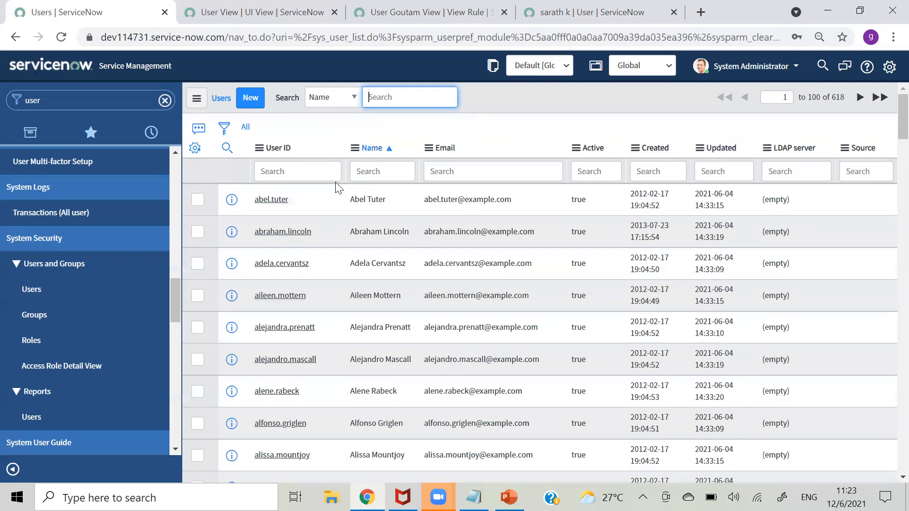
click(302, 173)
text(*sara)
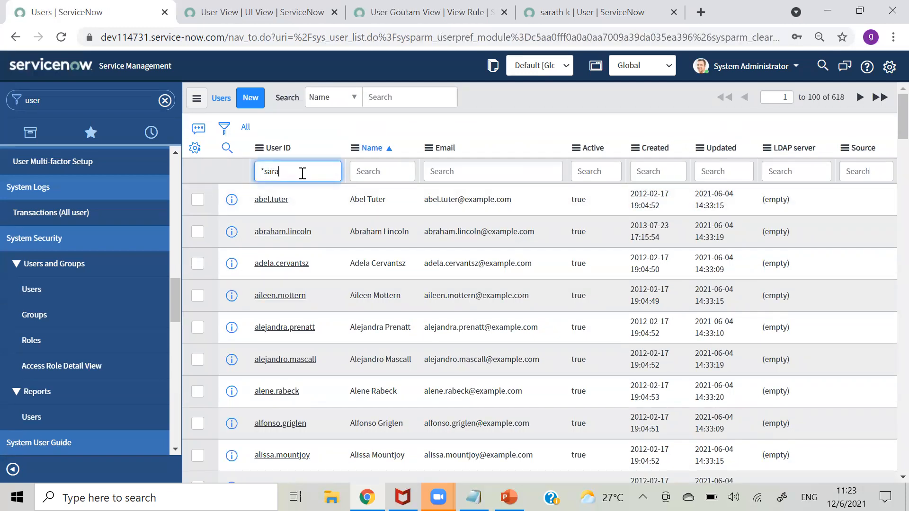
text(th.k)
key(Return)
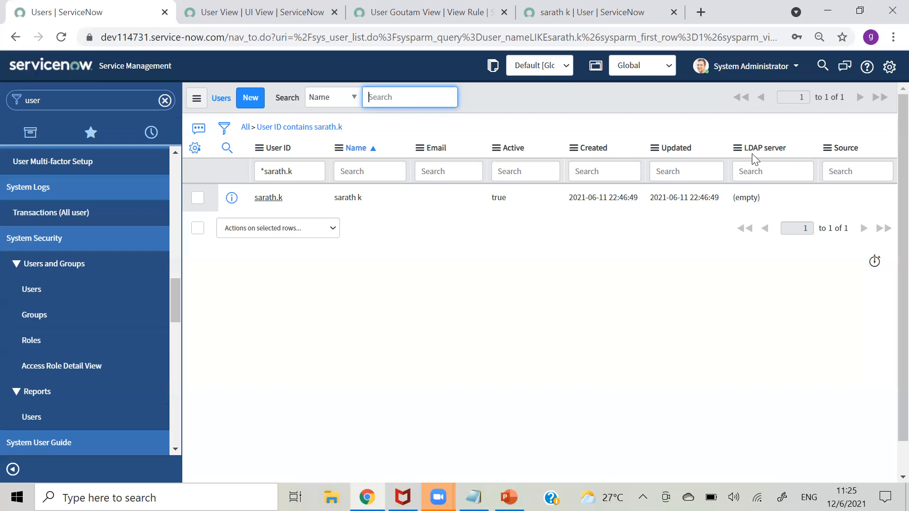
- Inspect the user's LDAP server and Source cells, confirming both are empty
click(763, 171)
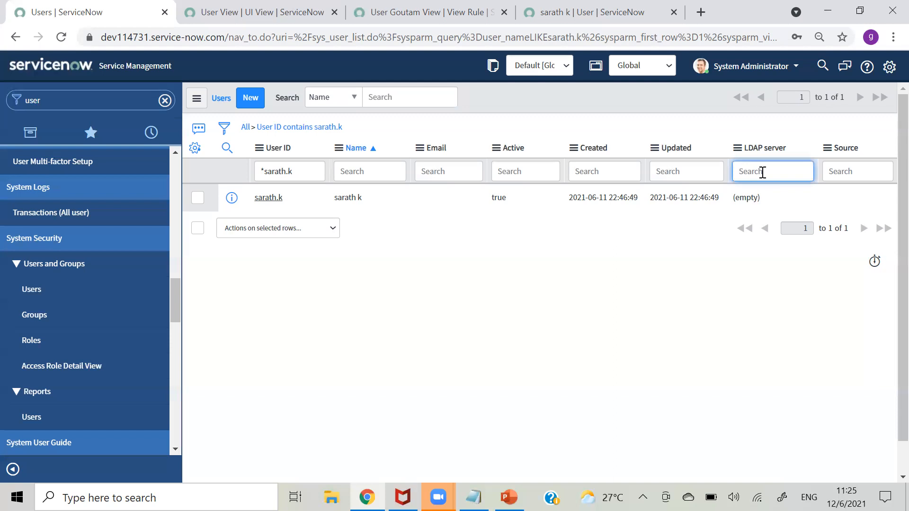
drag(791, 198, 734, 198)
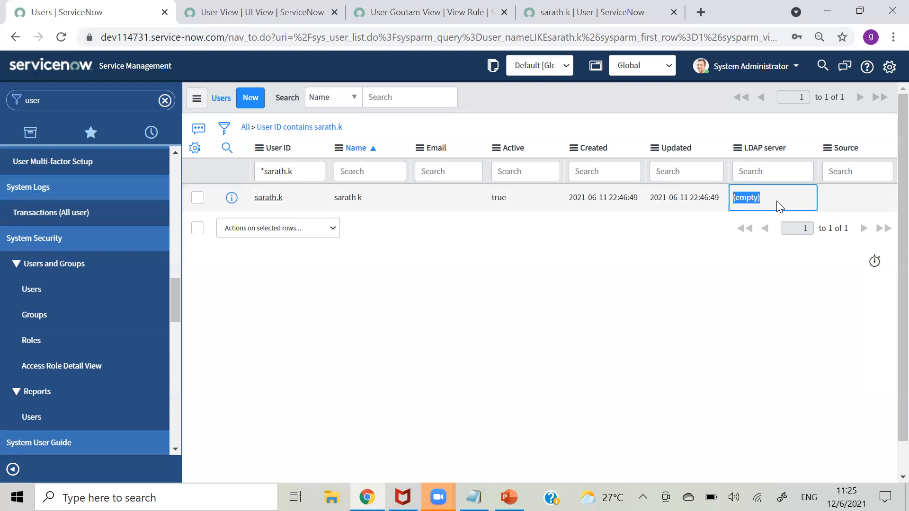
click(664, 324)
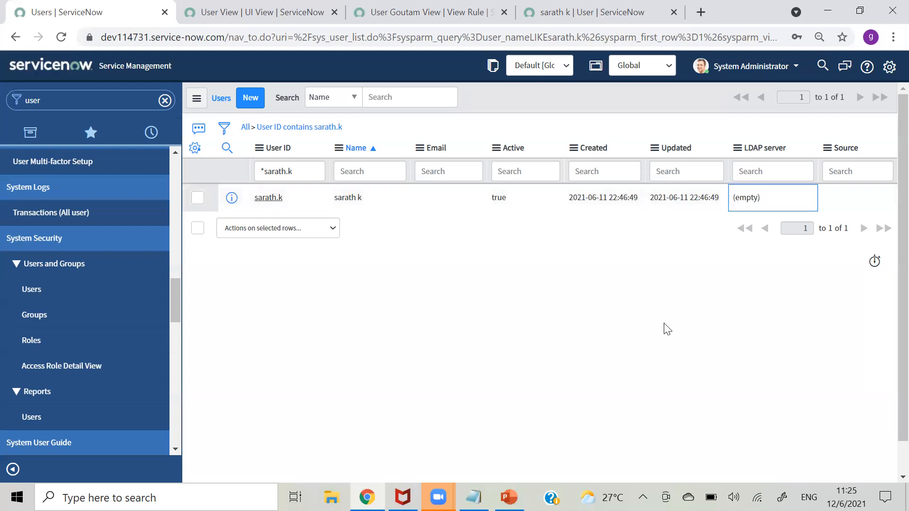
click(855, 207)
click(779, 207)
click(851, 209)
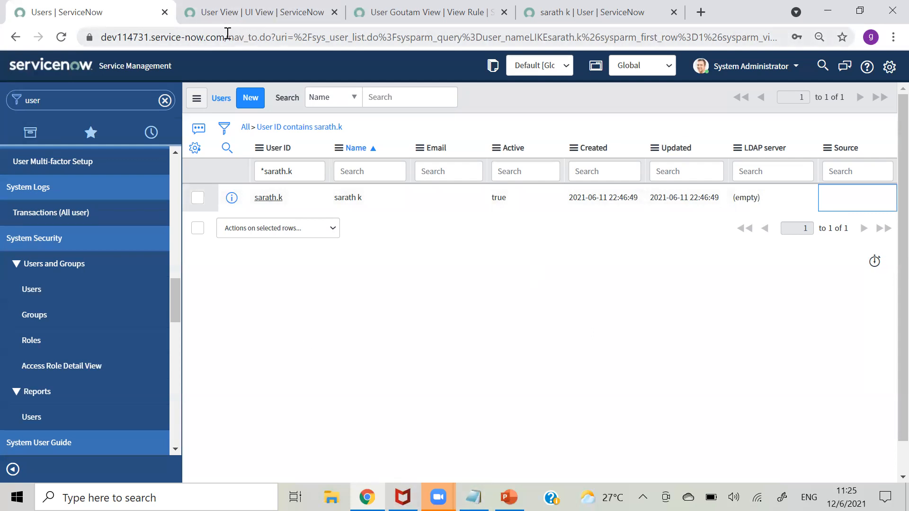
- Copy the instance's base web address and paste it on a new line in the Notepad notes
drag(228, 35, 82, 38)
key(ctrl+c)
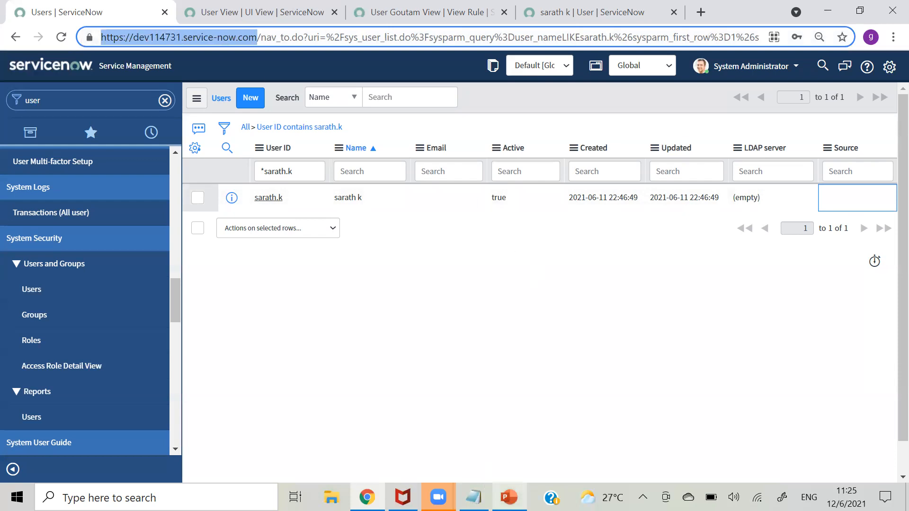
click(473, 497)
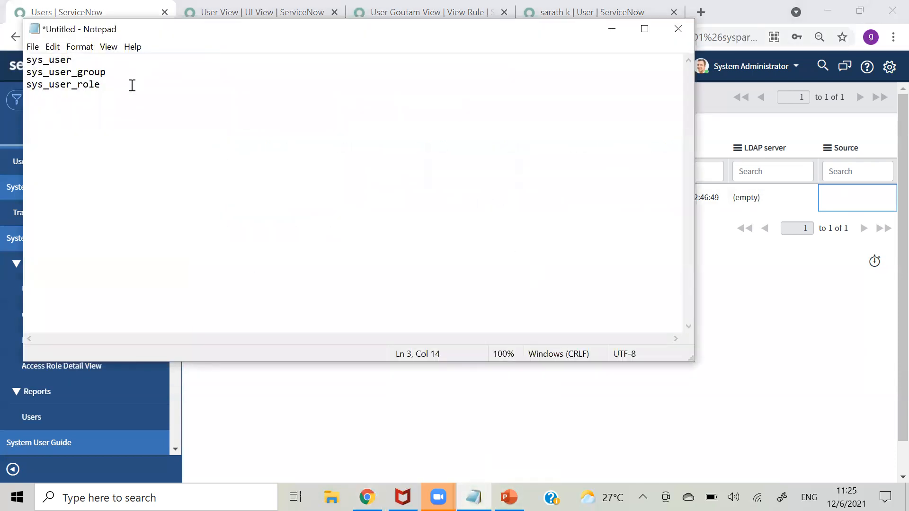
key(Return)
key(ctrl+v)
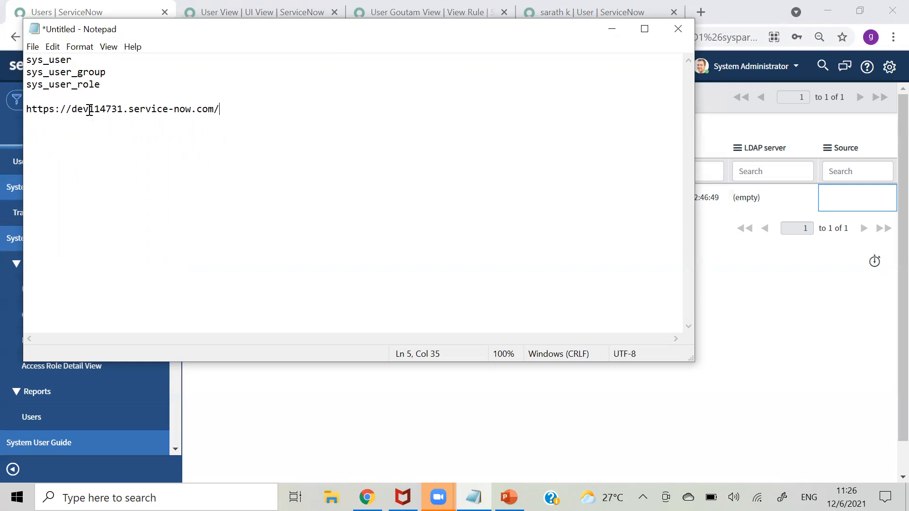
- Add a second copy of the instance URL below it, ending in login.do
drag(122, 108, 72, 110)
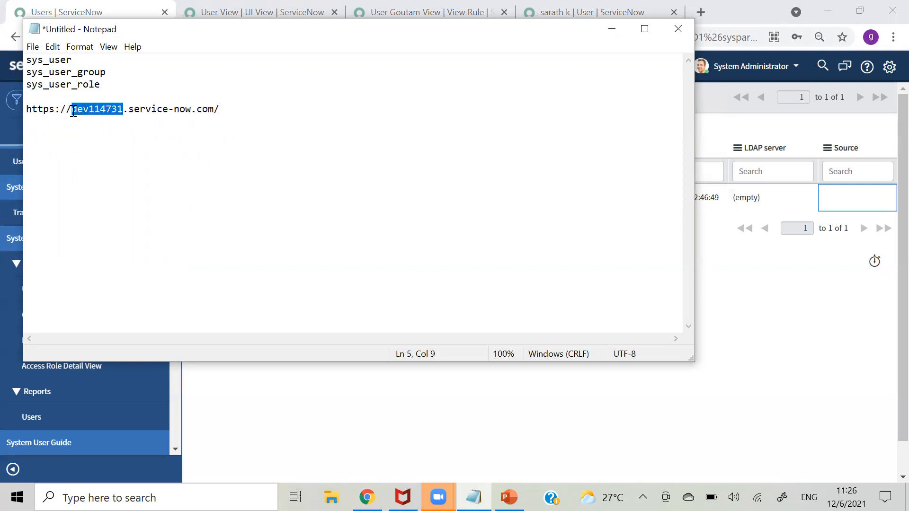
click(235, 110)
key(Return)
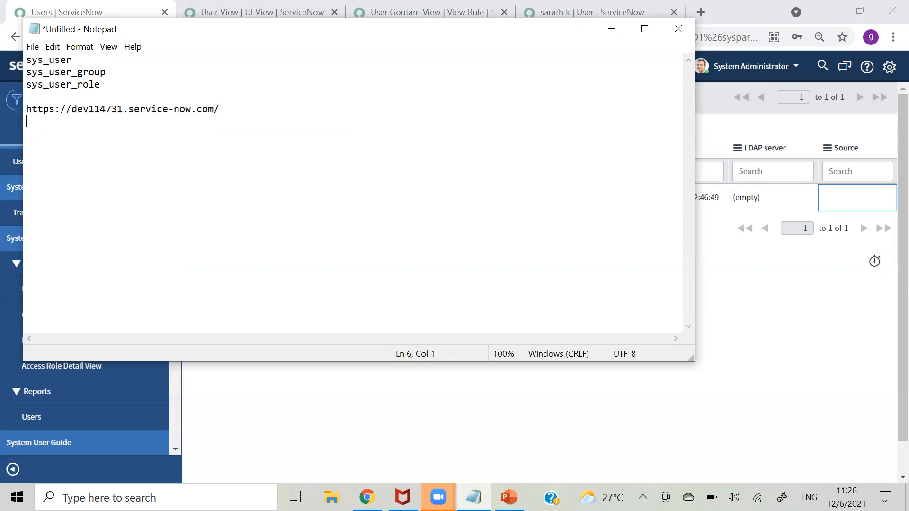
key(ctrl+v)
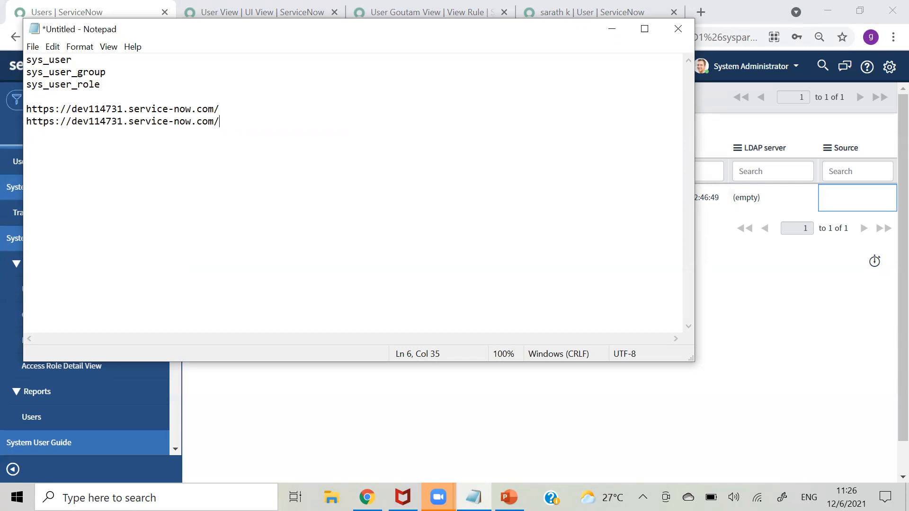
text(lo)
text(ice-now)
text(.co)
key(BackSpace)
key(BackSpace)
text(do)
- Check the new login.do URL, then minimize Notepad to reveal the browser
drag(221, 124, 26, 113)
click(275, 126)
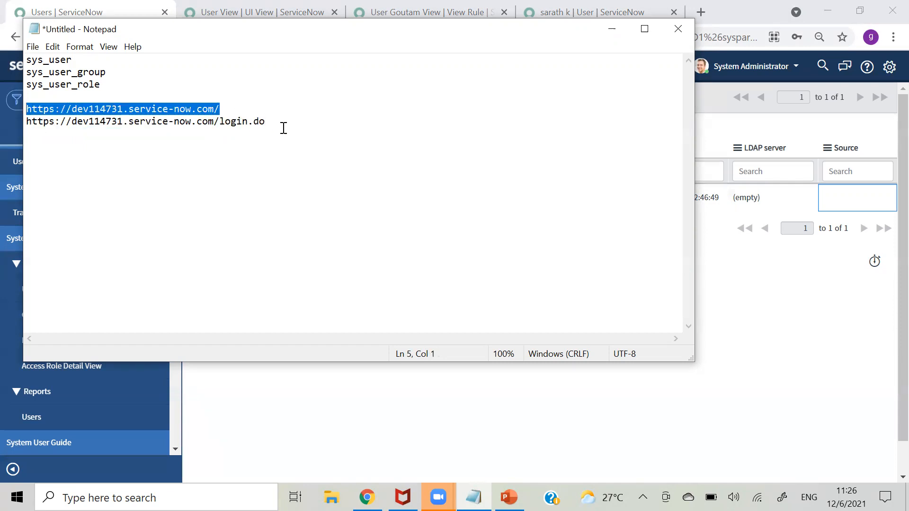
drag(282, 126, 29, 135)
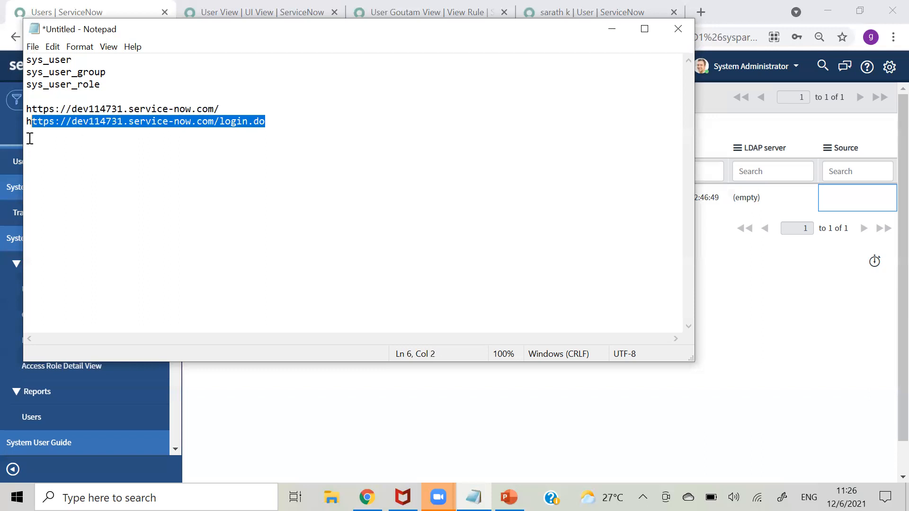
click(302, 126)
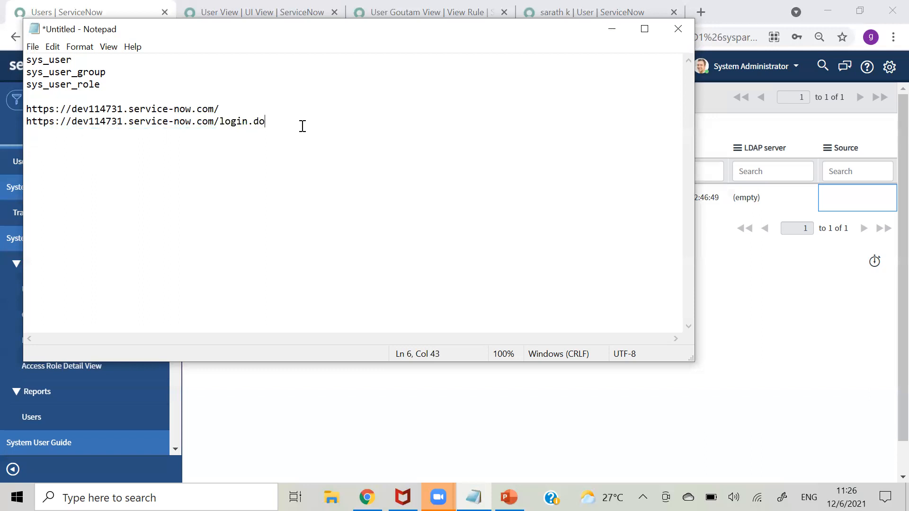
click(609, 34)
click(391, 368)
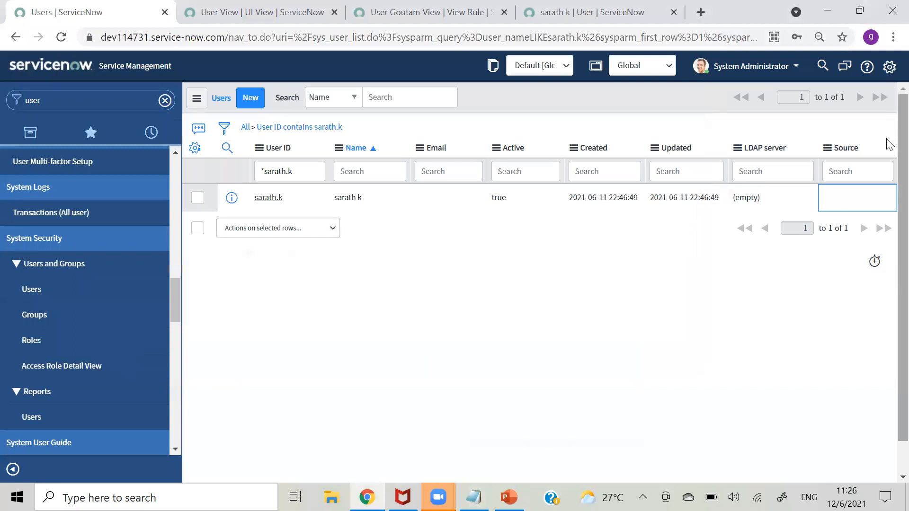
- Log out as System Administrator and replace navpage.do with login.do in the address bar
scroll(890, 227, down, 1)
scroll(887, 258, up, 1)
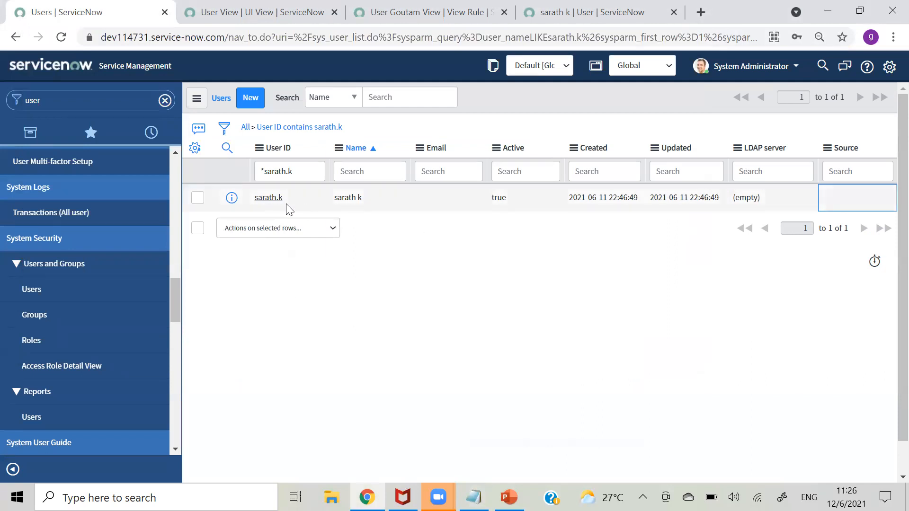
click(755, 75)
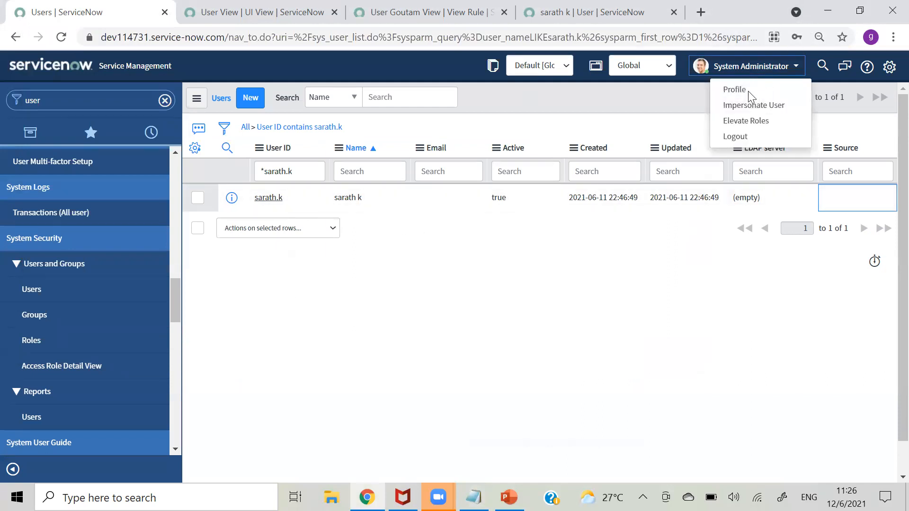
click(736, 136)
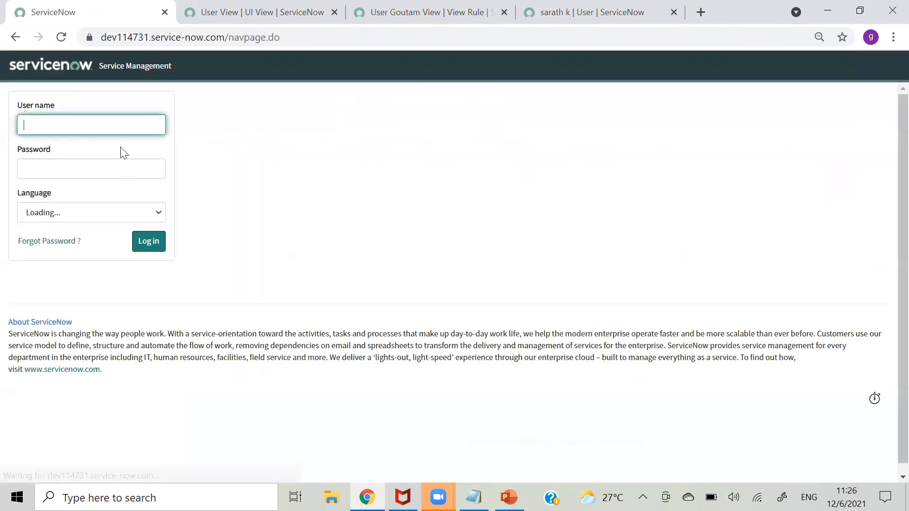
drag(280, 37, 232, 38)
text(lo)
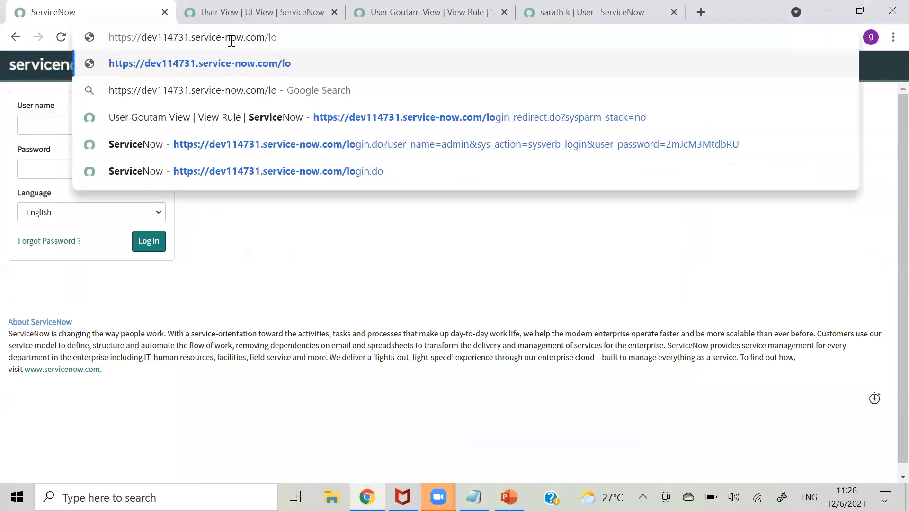
text(gin.do)
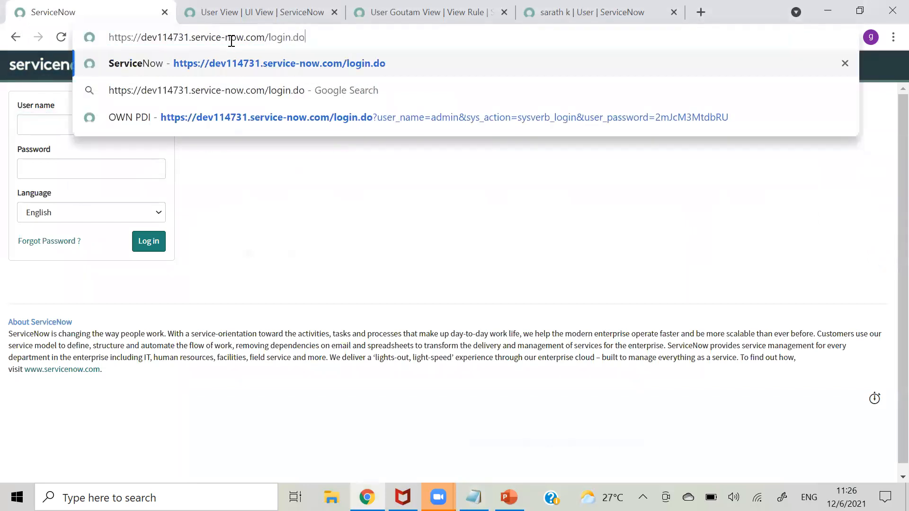
- Load login.do and sign in with the test user's ID and password
key(Return)
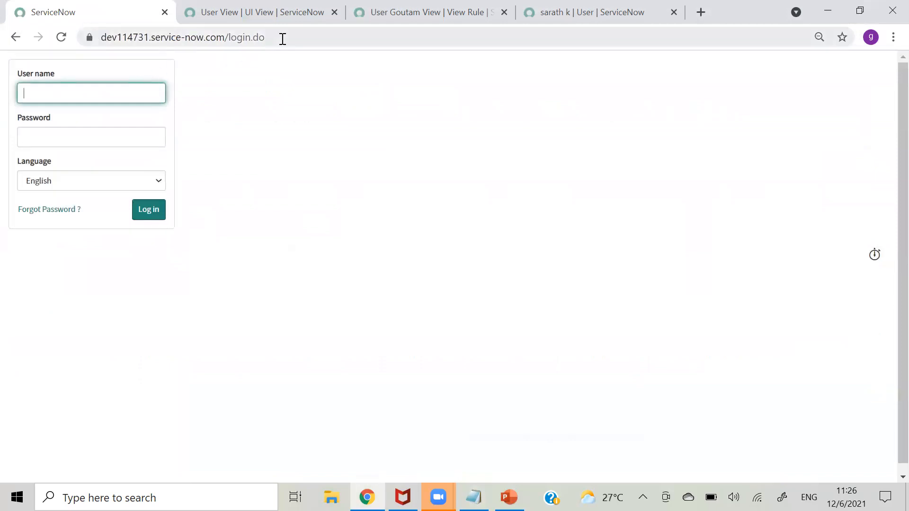
text(sarath.k)
click(91, 142)
text(•••)
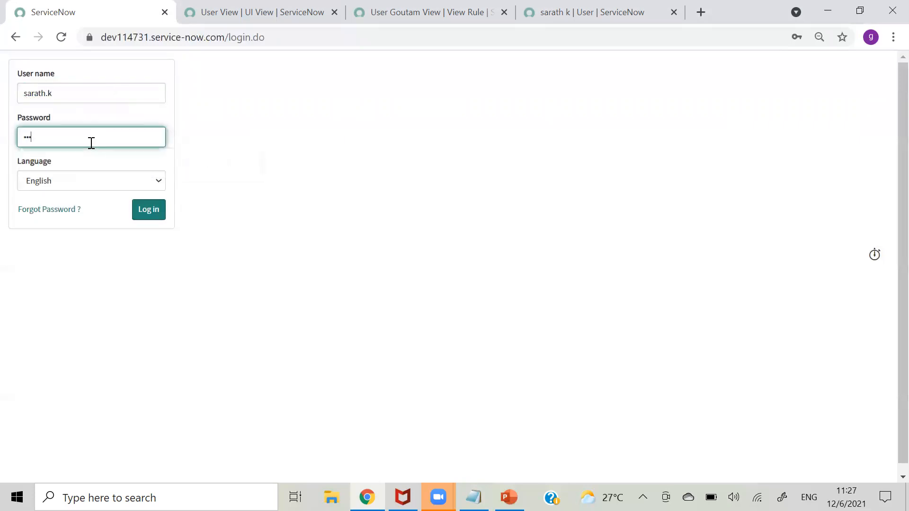
text(••)
click(144, 215)
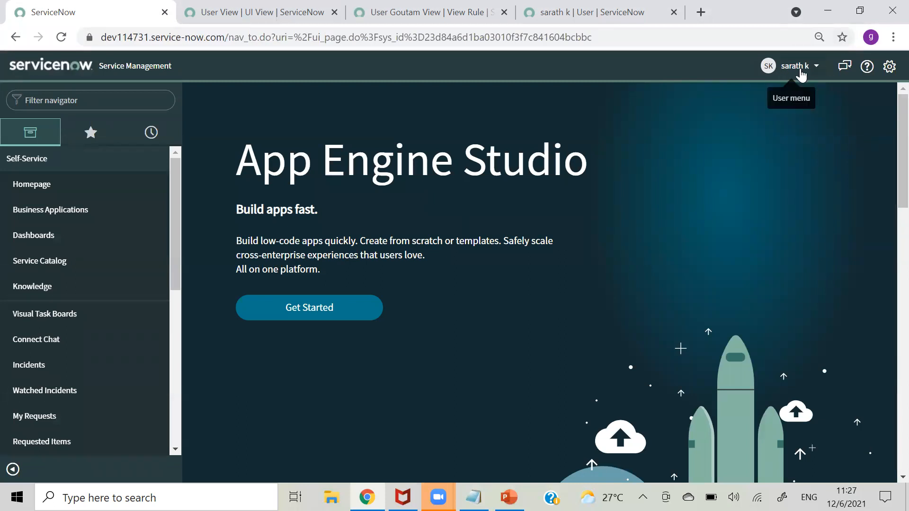
- Filter the navigator for 'inc' to view Incidents as the test user, then log out
click(97, 98)
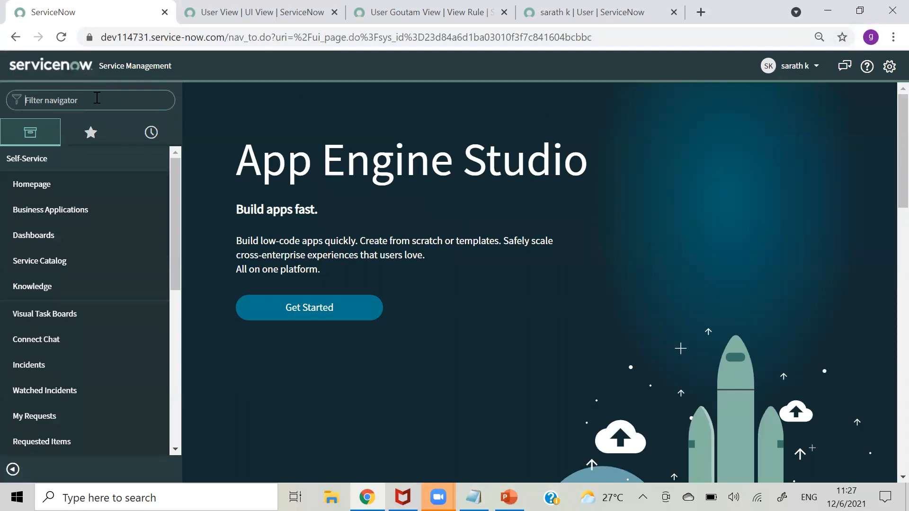
drag(178, 190, 163, 159)
click(112, 99)
text(inc)
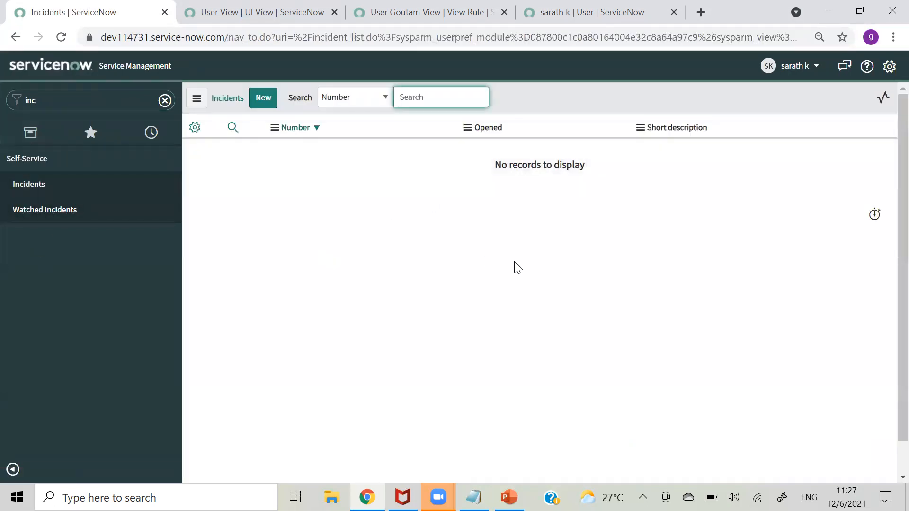
click(795, 67)
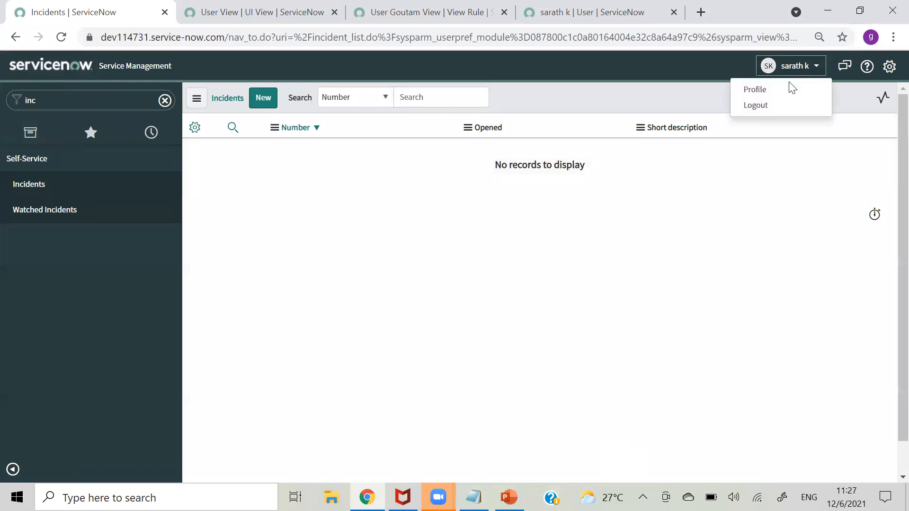
click(772, 104)
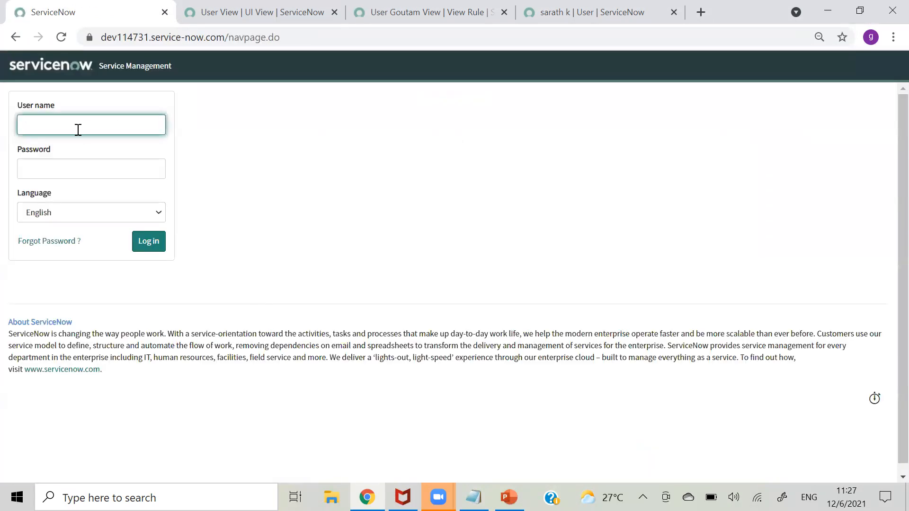
- Sign back in with user name admin and the administrator password
text(dmin)
click(81, 163)
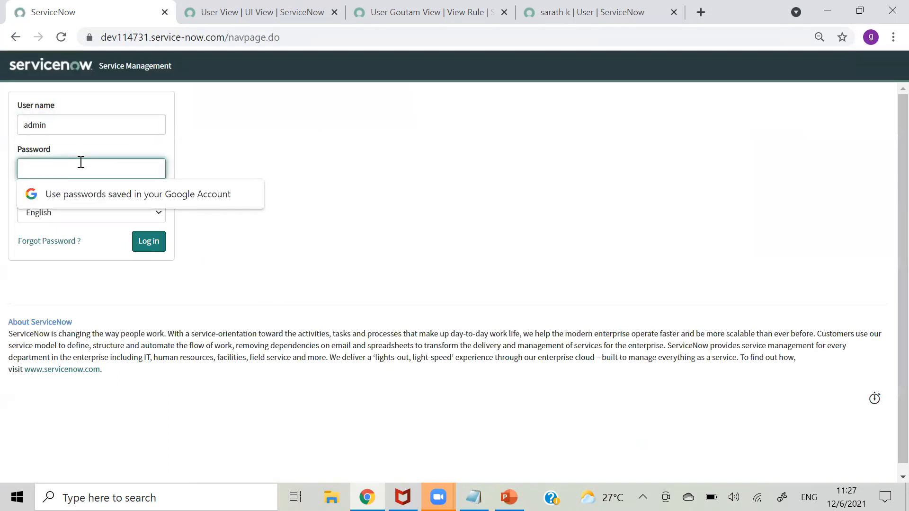
text(••••••••••)
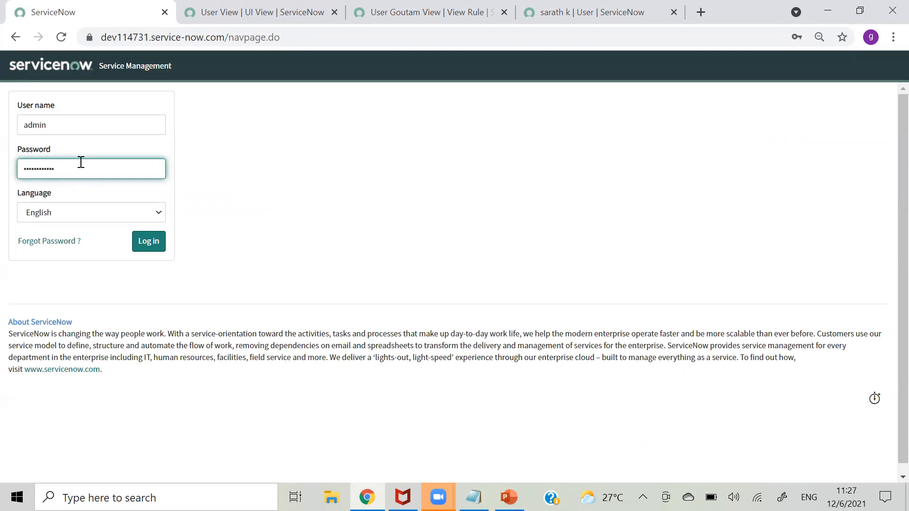
click(157, 243)
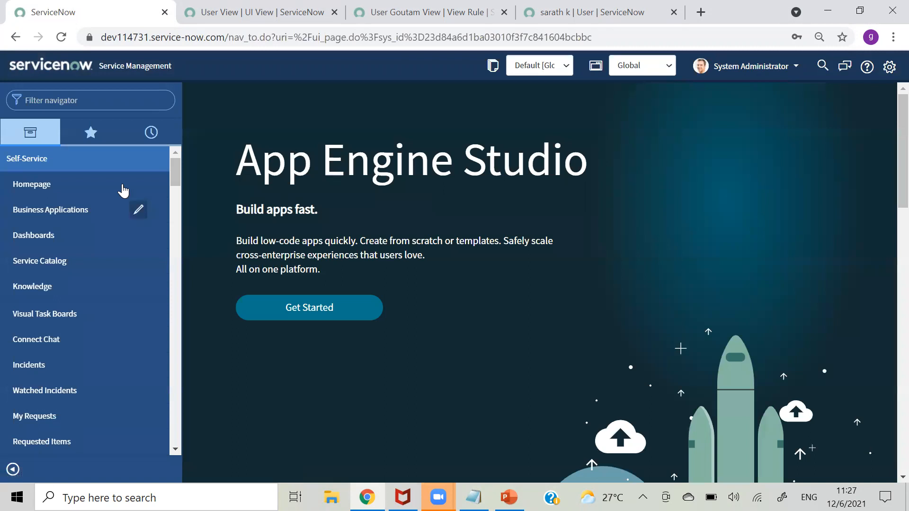
- Filter the navigator for 'user', go from Users to the Groups list, and start a new group
click(148, 97)
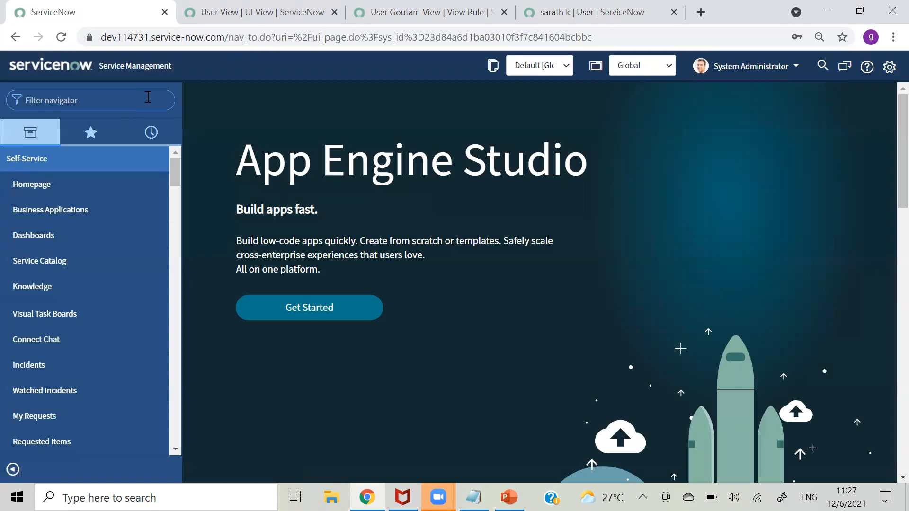
text(user)
drag(176, 180, 187, 312)
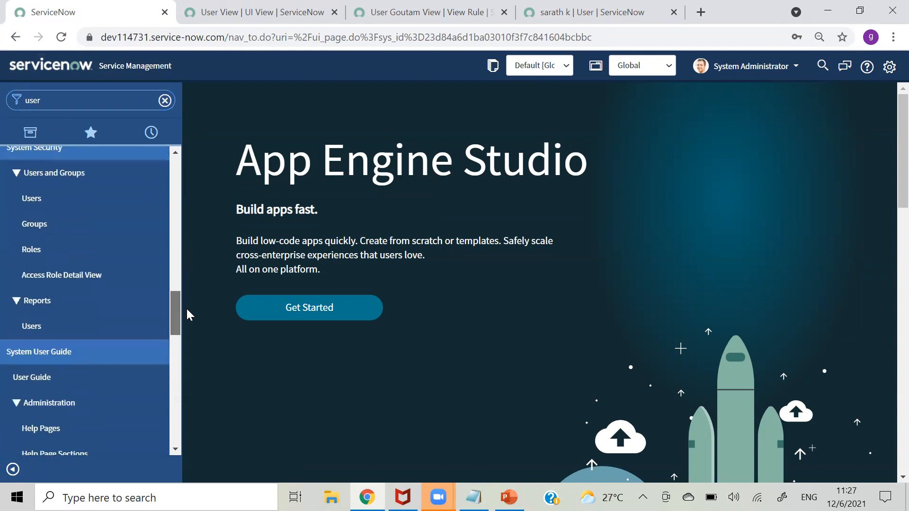
click(40, 201)
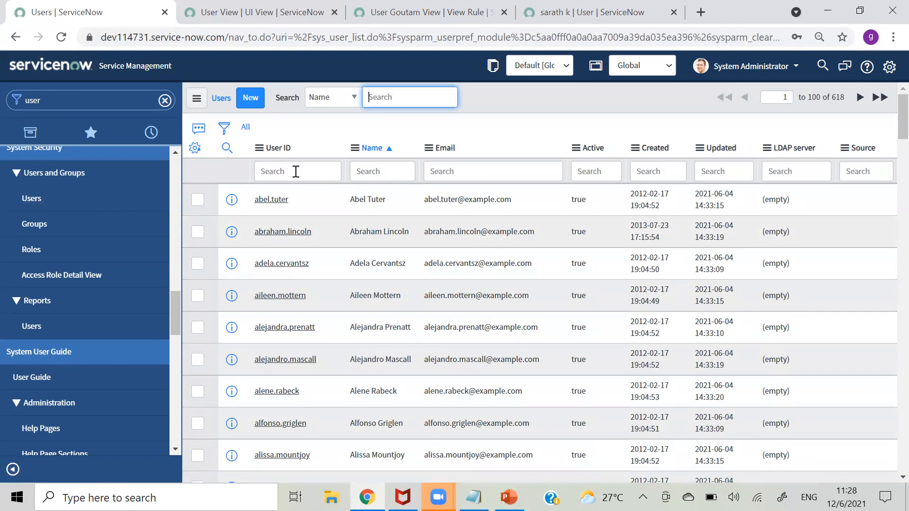
click(296, 171)
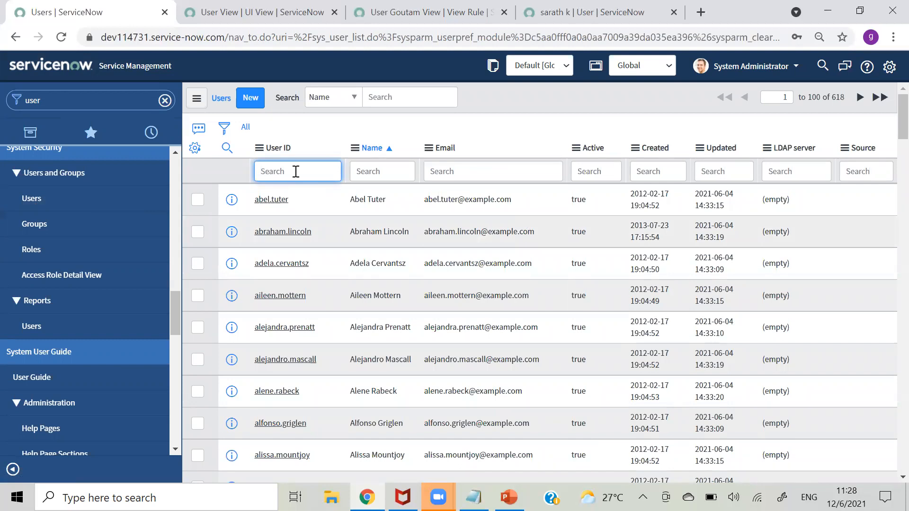
click(36, 225)
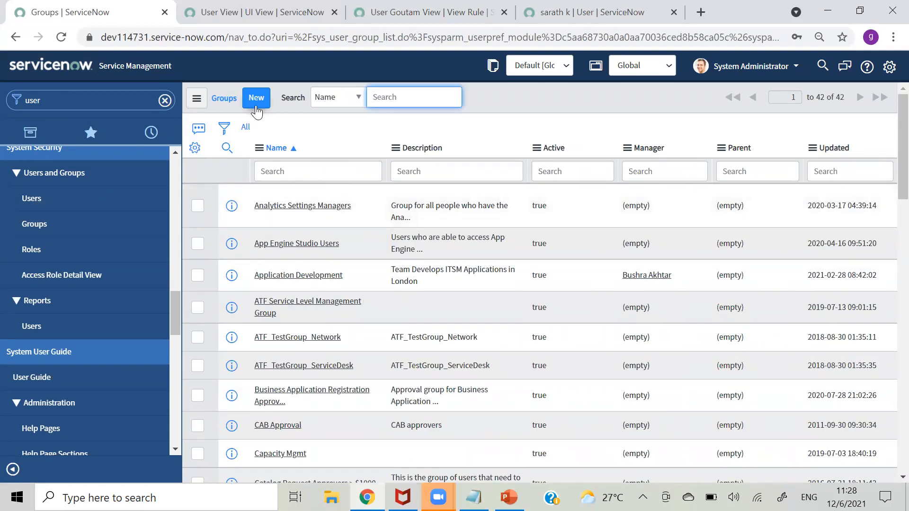
click(255, 105)
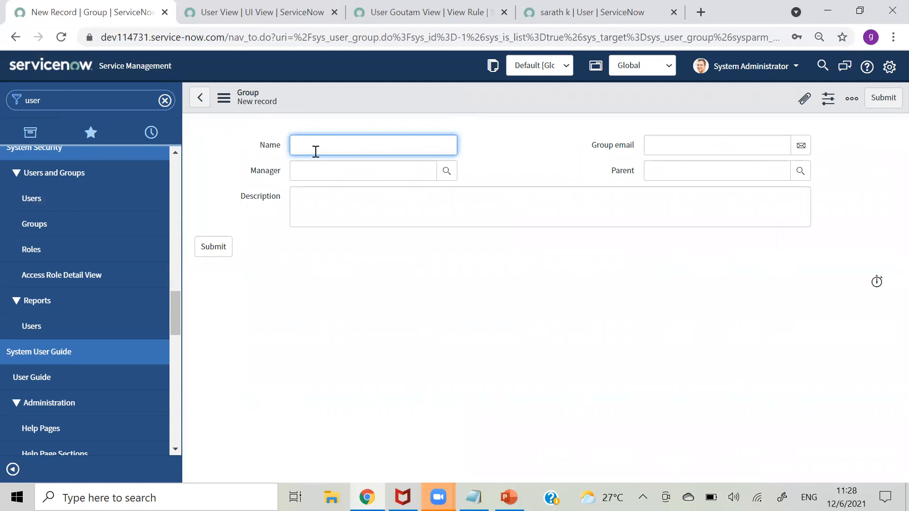
- Draft the group with a manager picked from the user lookup and a group e-mail address
text(Demo Group)
click(376, 176)
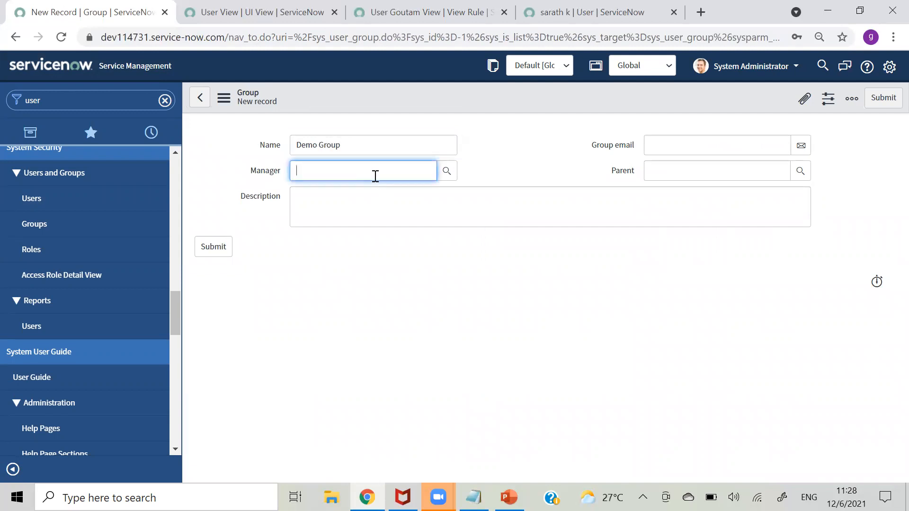
click(446, 169)
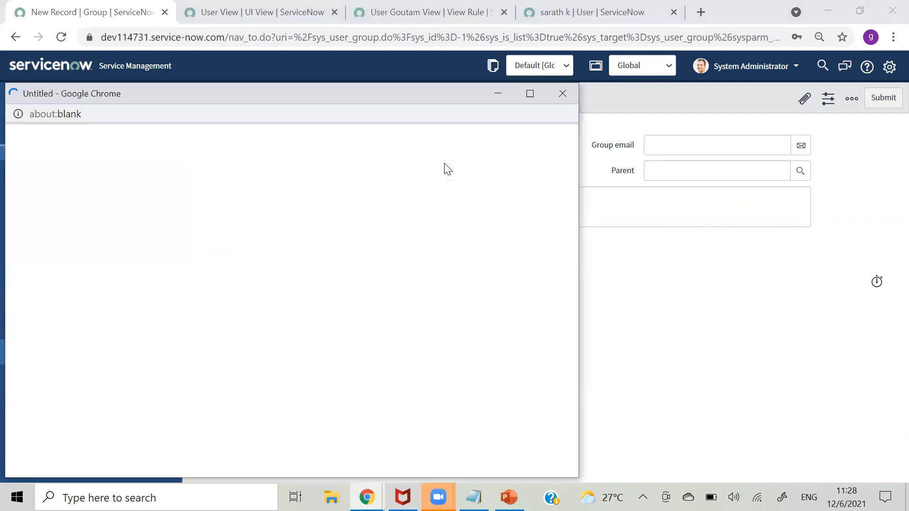
click(83, 263)
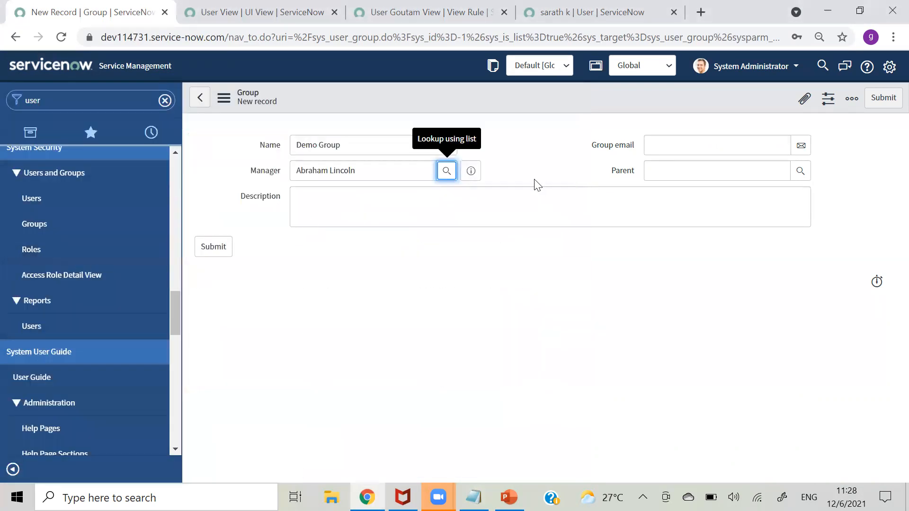
click(720, 146)
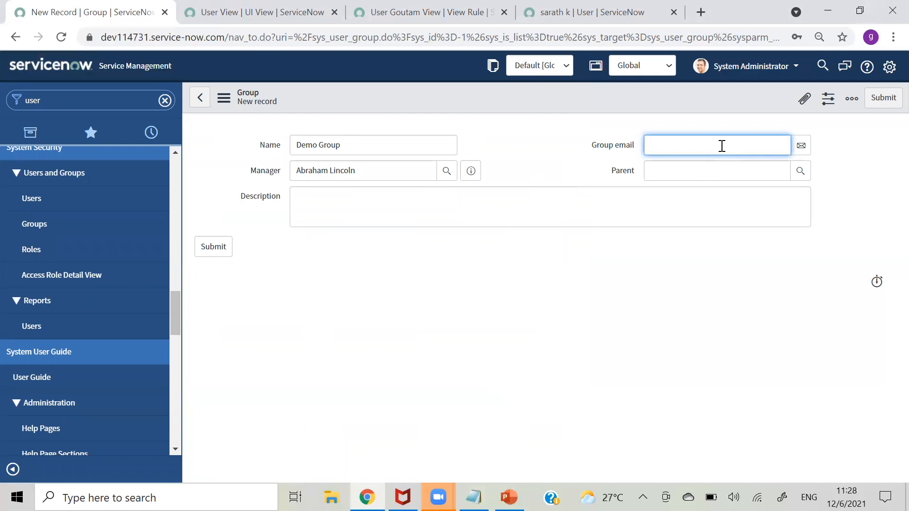
click(533, 167)
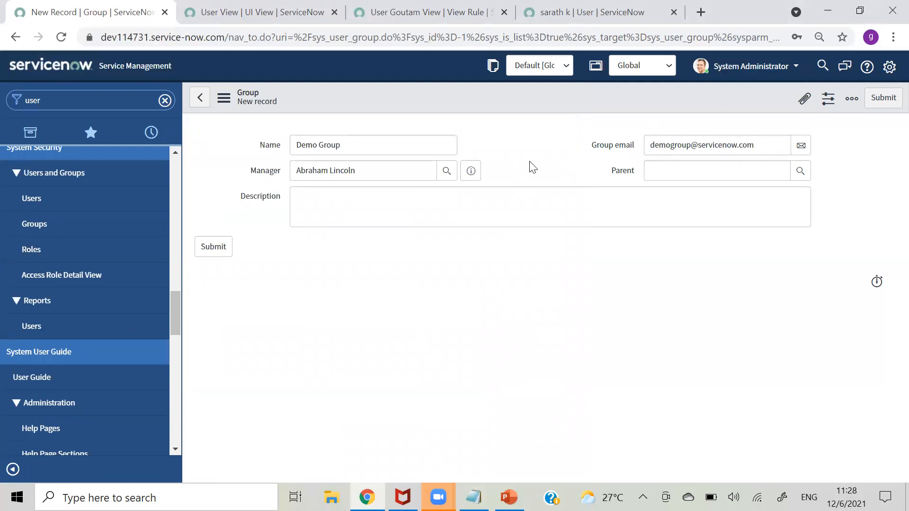
- Rename the group to 'Networking group', change the e-mail prefix to 'networking', and submit it
click(495, 215)
text(De)
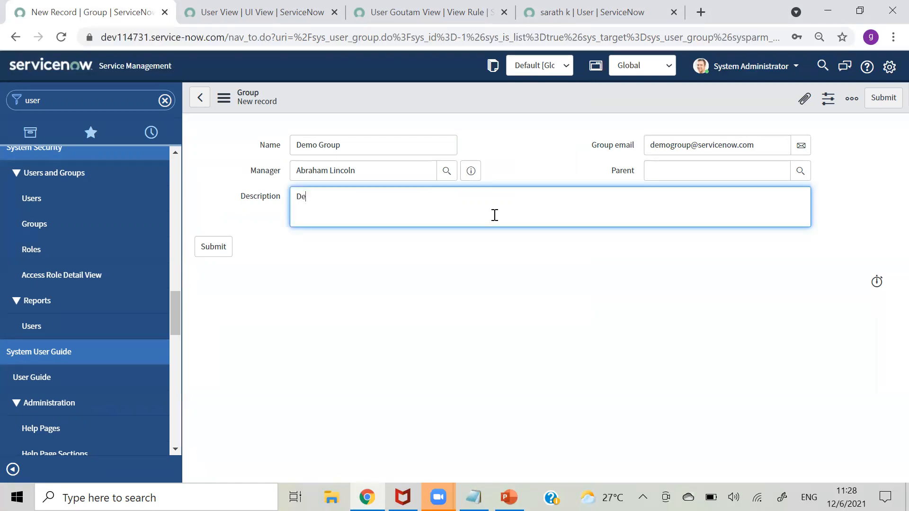
drag(386, 148, 244, 151)
text(Networking g)
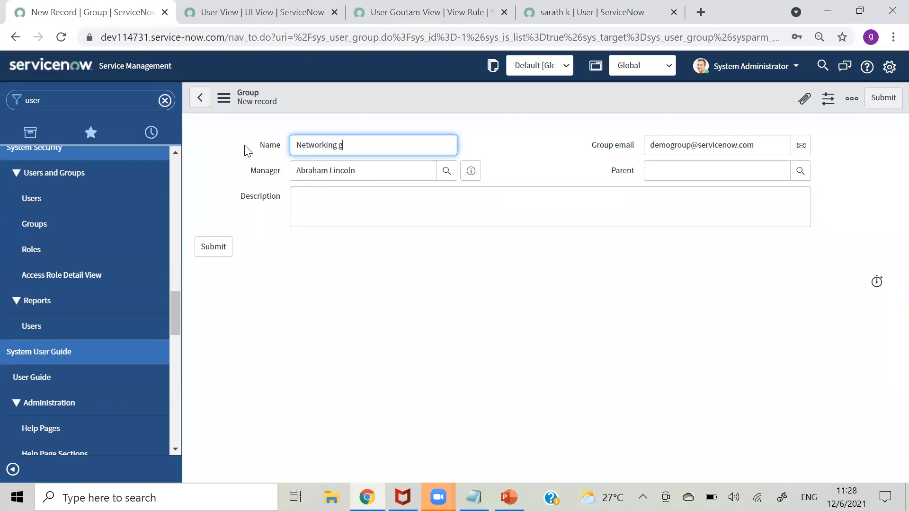
text(roup)
drag(673, 142, 639, 142)
text(networking)
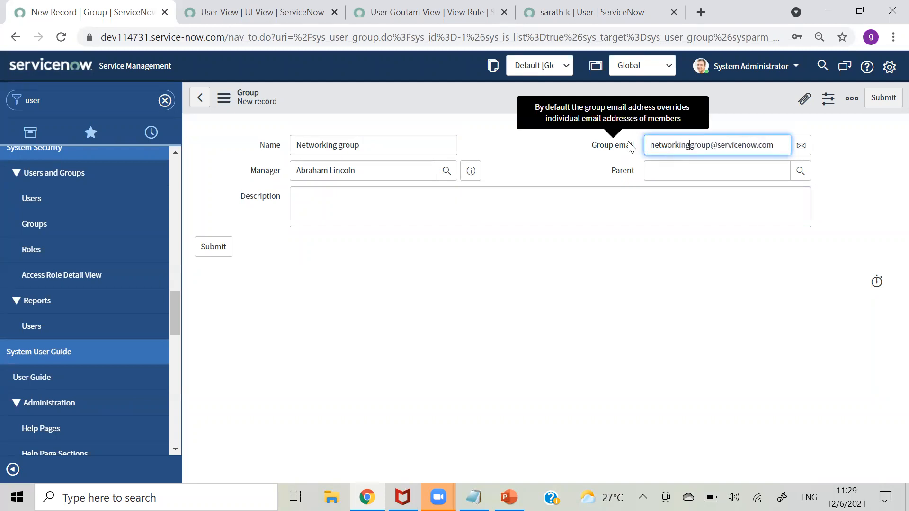
click(453, 201)
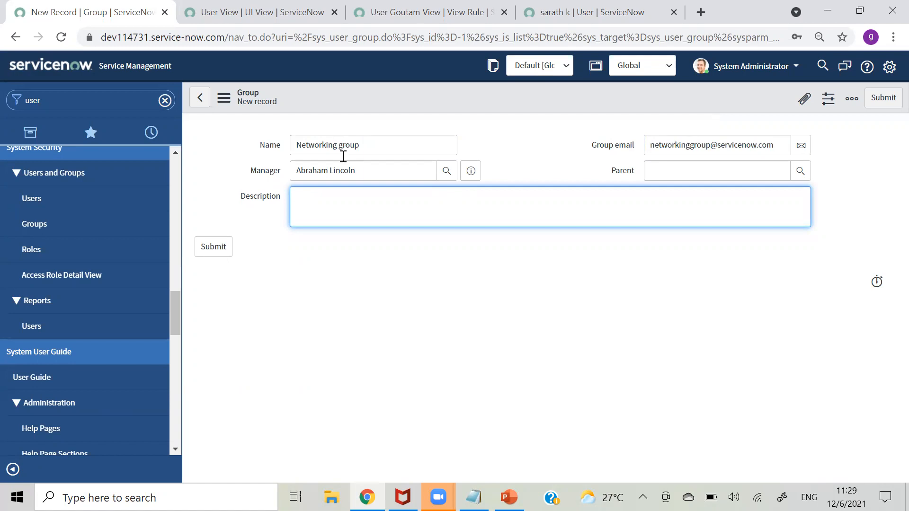
drag(358, 172, 288, 172)
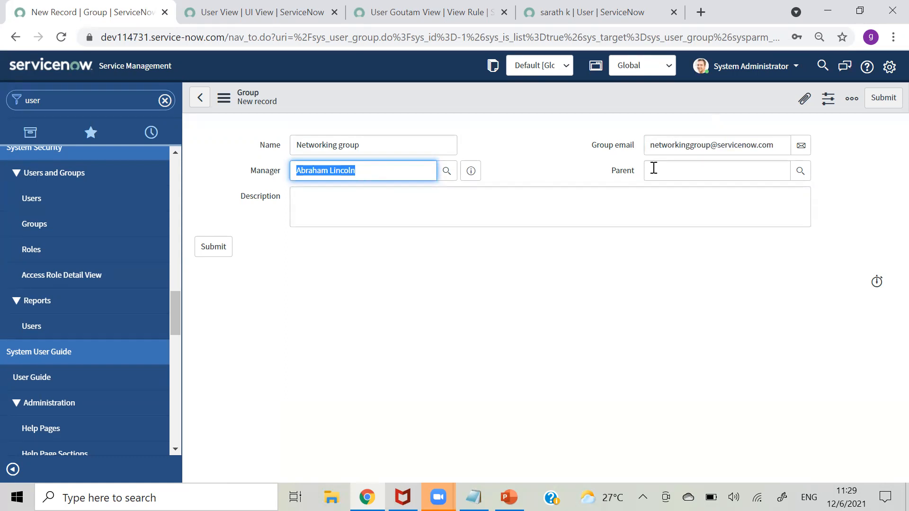
drag(773, 146, 652, 154)
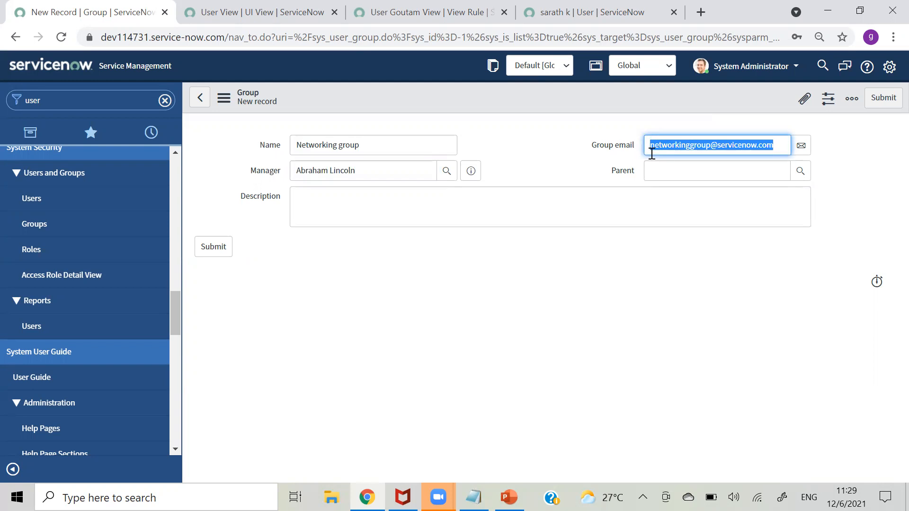
click(218, 246)
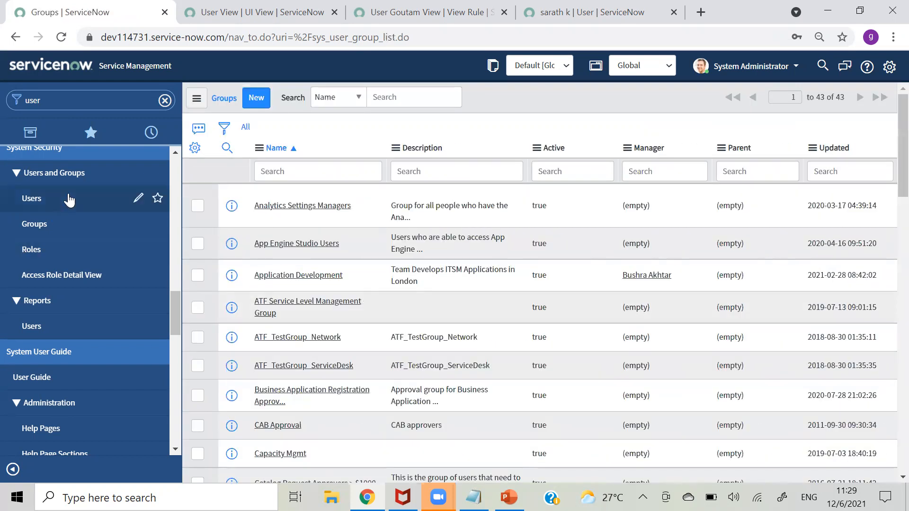
- Filter the Groups list by name for 'networking' and open the Networking group record in a new tab
click(311, 173)
text(*m)
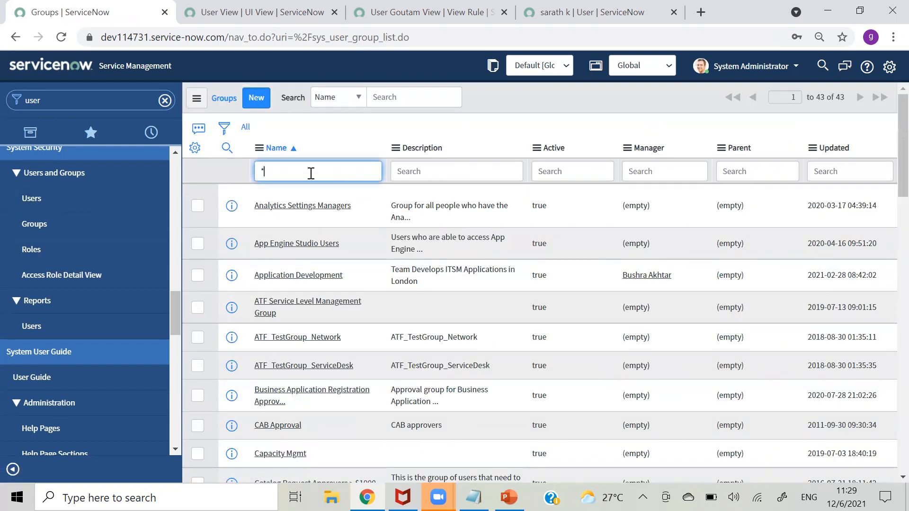
key(BackSpace)
text(networkin g)
key(Return)
click(342, 171)
key(BackSpace)
key(BackSpace)
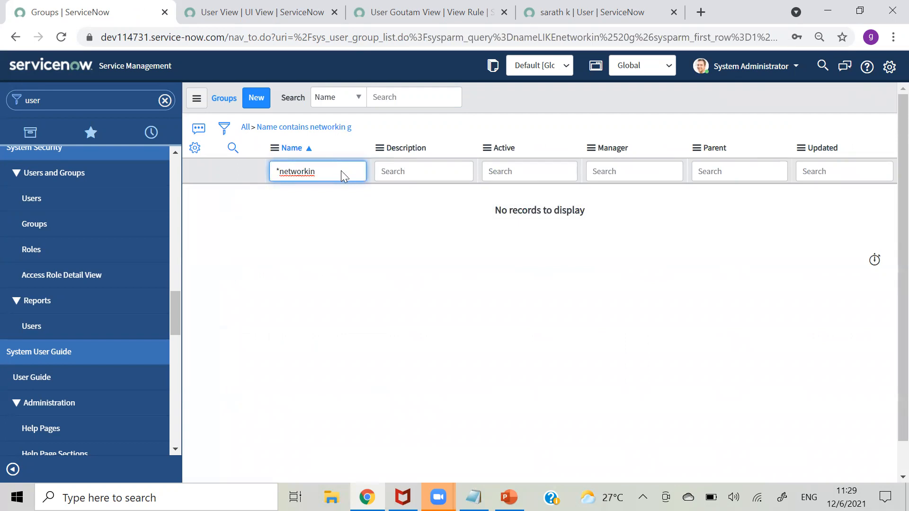
key(Return)
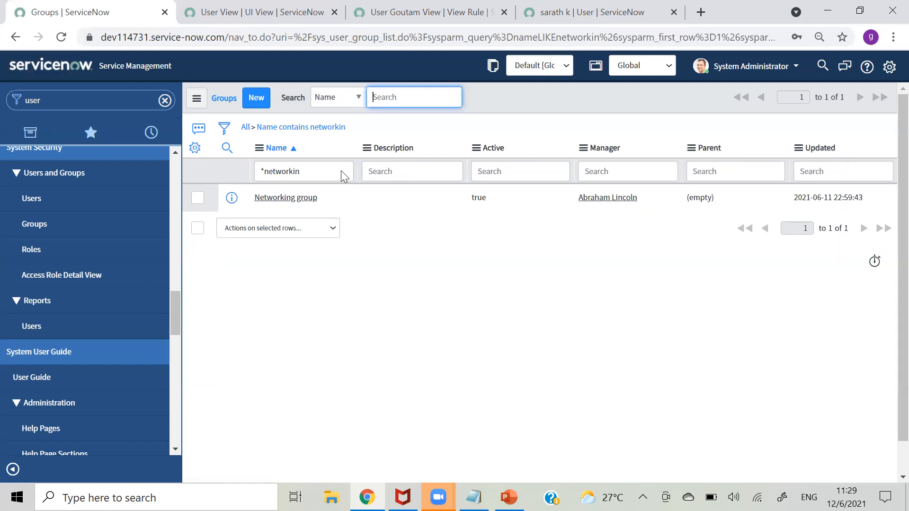
right_click(232, 198)
click(265, 208)
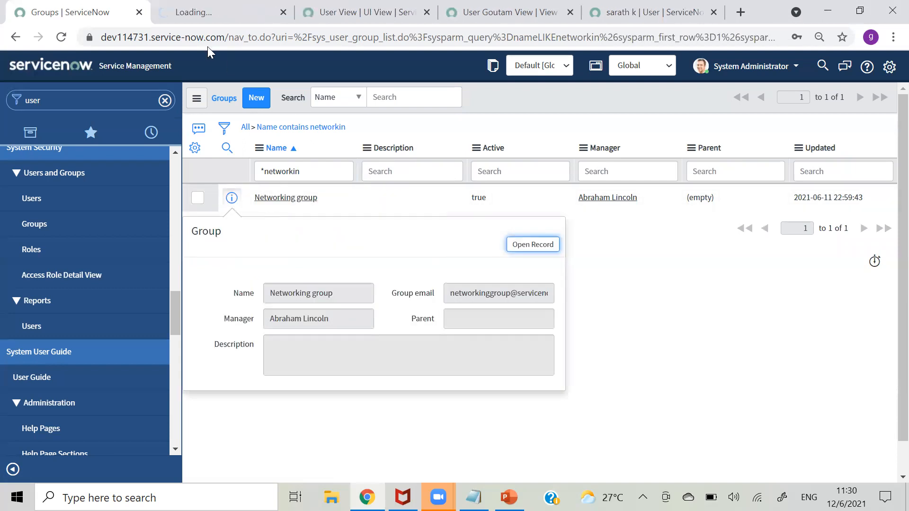
key(ctrl+Tab)
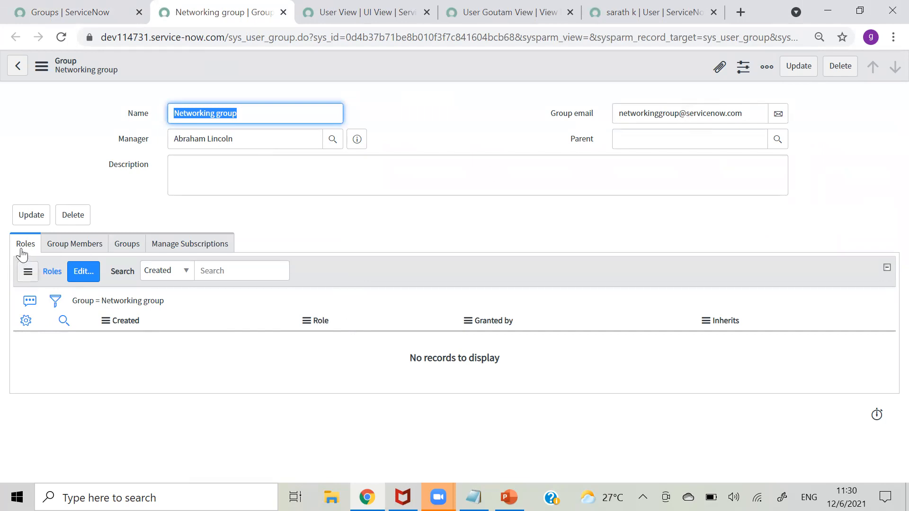
- Check the group's Roles, Members and Child Groups lists, then open the Group Members editor
click(81, 252)
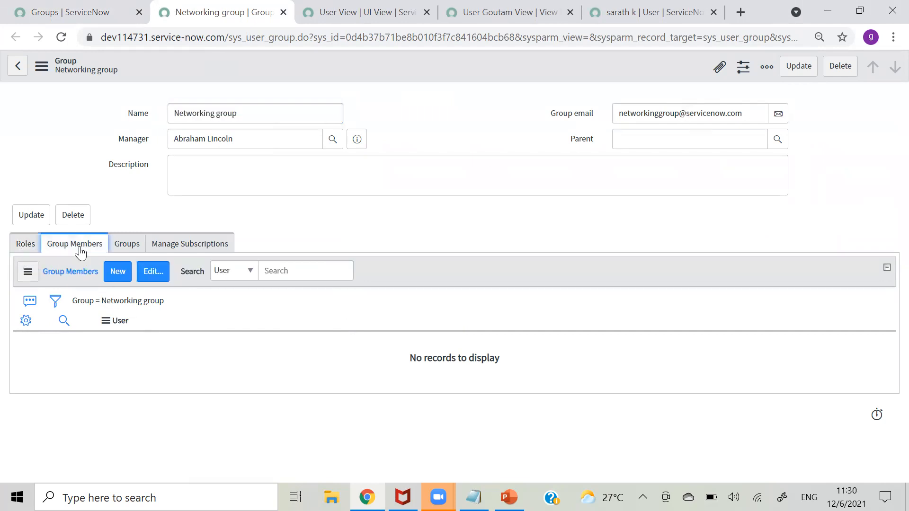
click(30, 245)
click(58, 249)
click(123, 245)
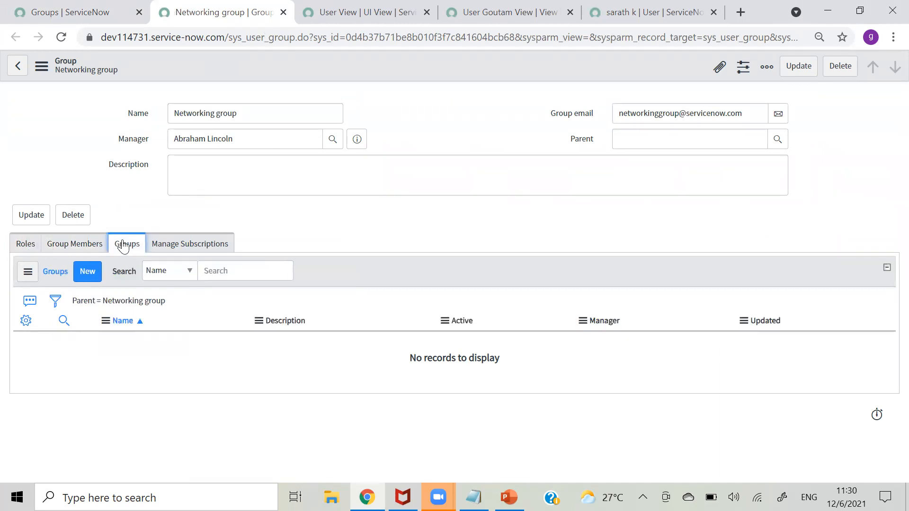
click(88, 245)
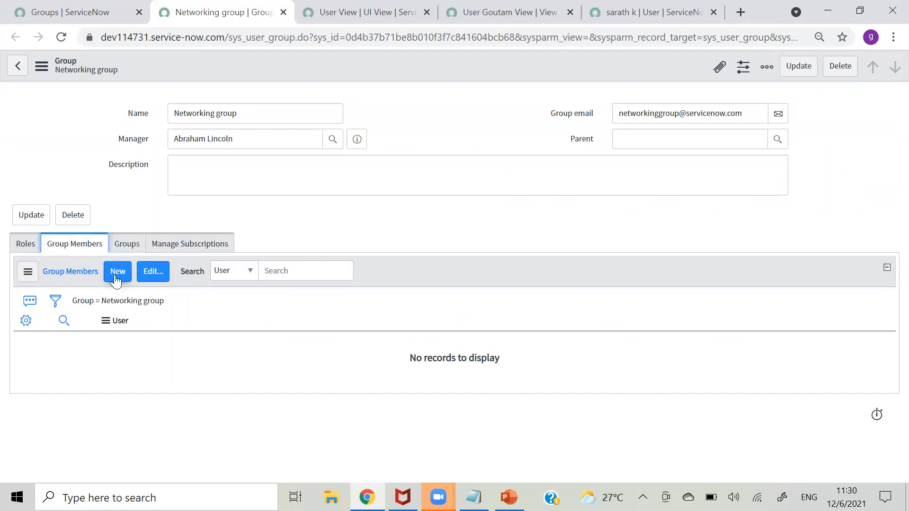
click(152, 275)
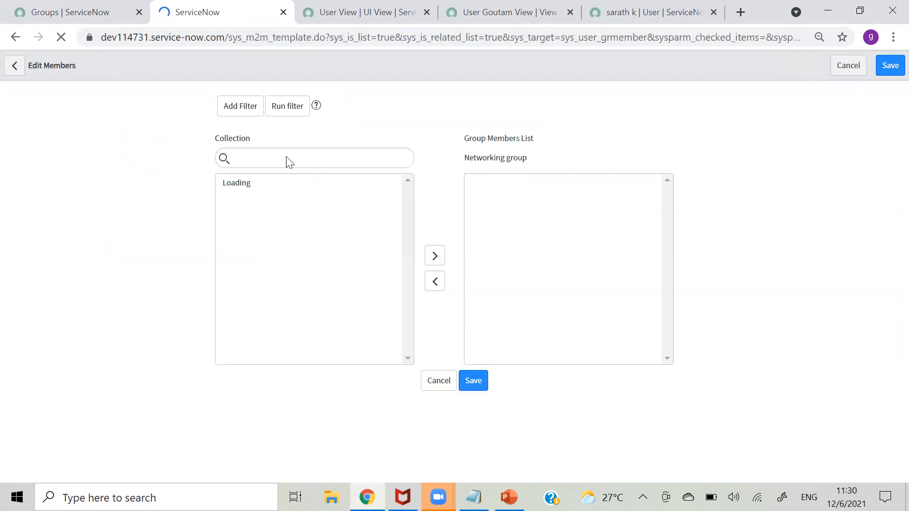
- Search for the user by name, move them into the group's members, save, and view the list
click(275, 224)
text(sara)
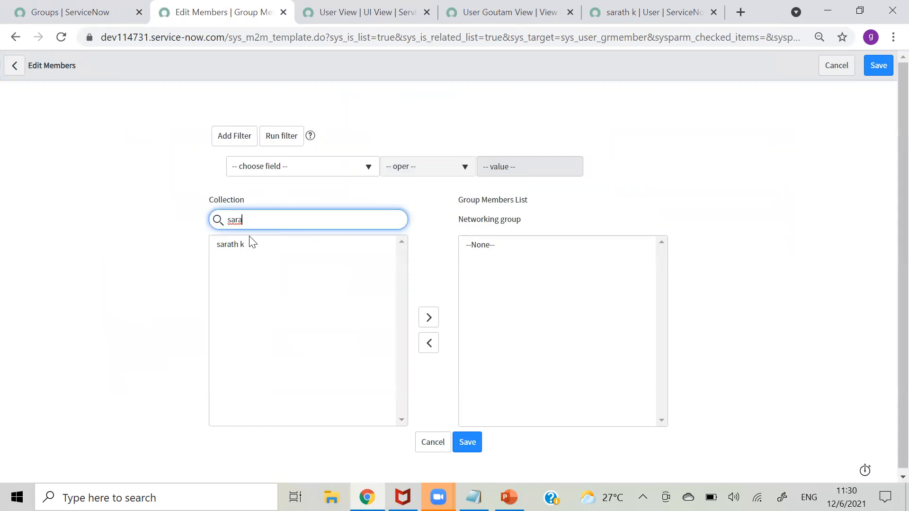
click(232, 245)
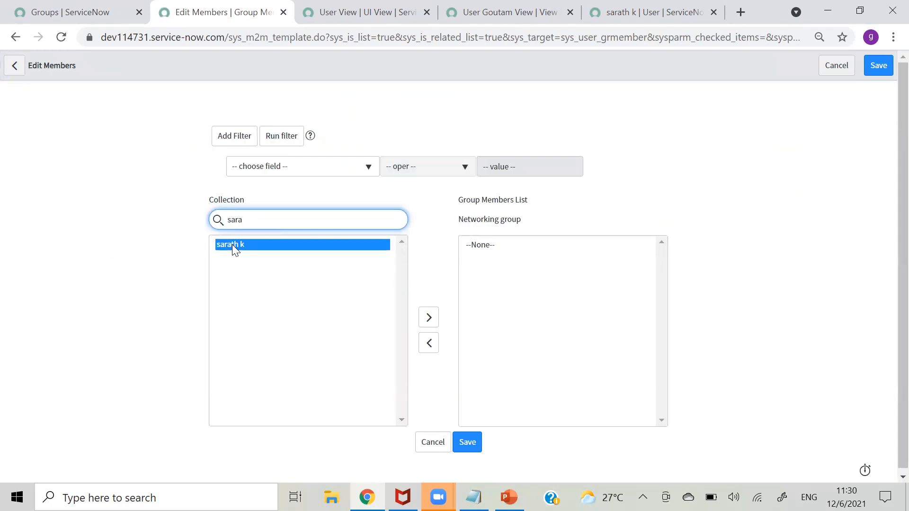
click(429, 318)
click(459, 450)
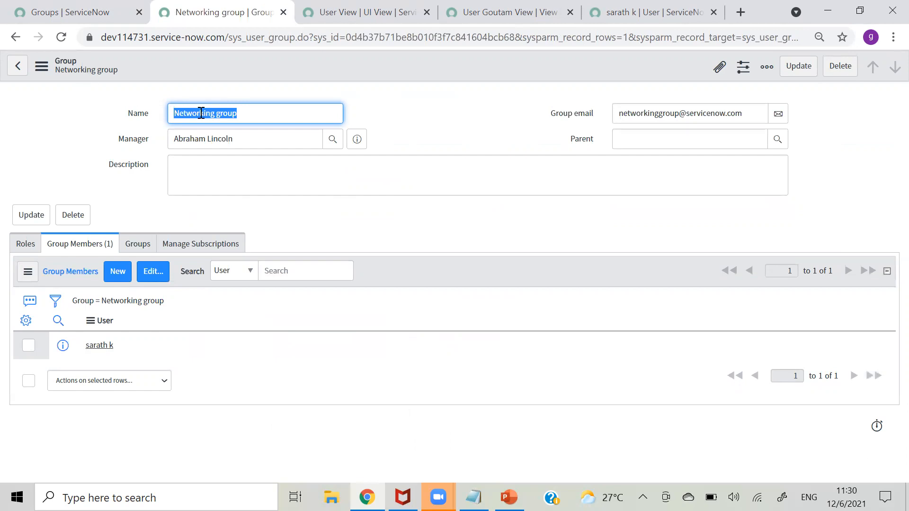
click(74, 256)
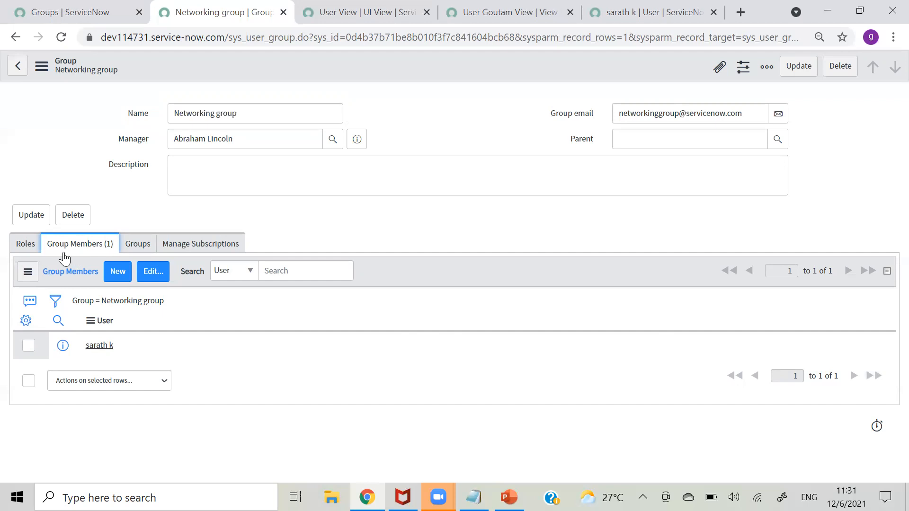
- Confirm the Networking group's Roles tab is empty, then open the full Roles list
click(26, 251)
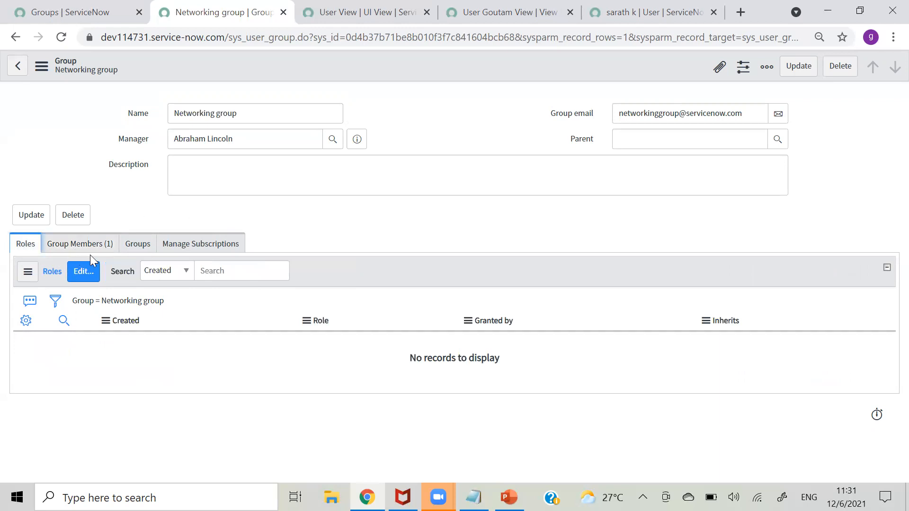
click(80, 14)
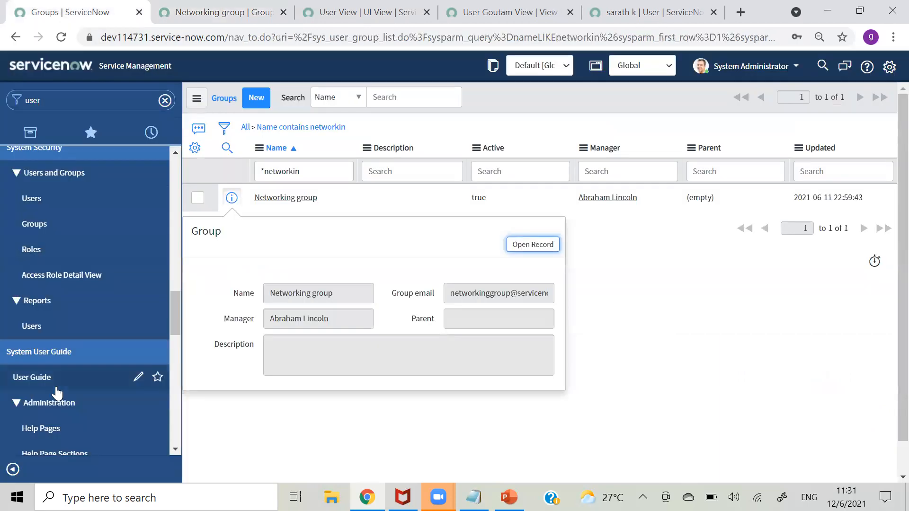
click(53, 251)
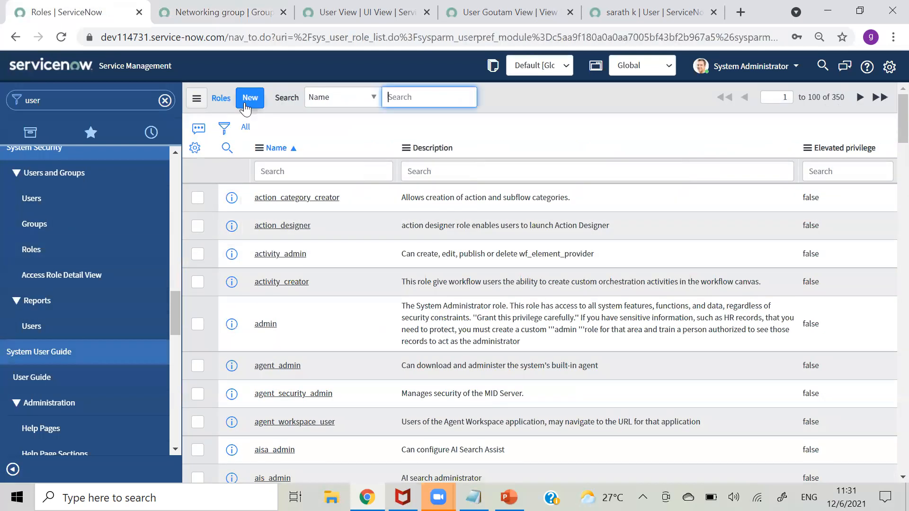
- Start a new role named 'Demo Role' with Requires Subscription left as Unspecified
click(245, 104)
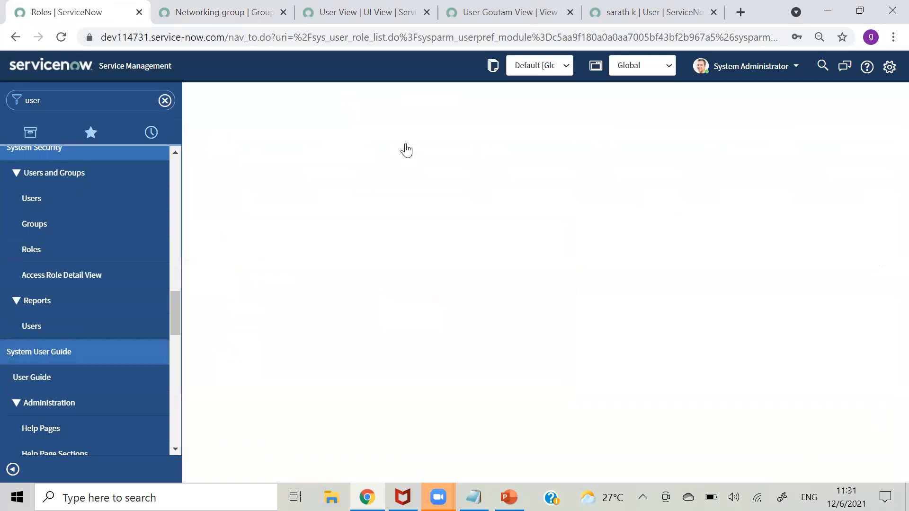
text(Demo Role)
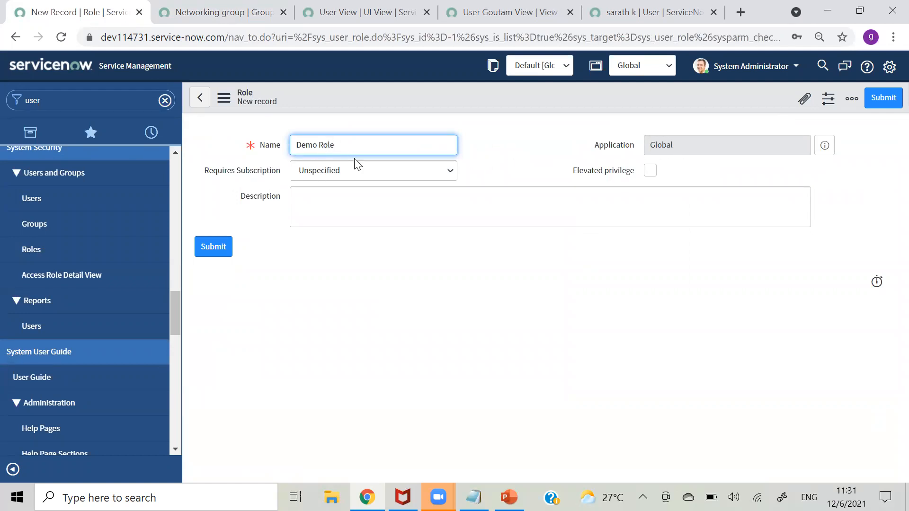
click(353, 170)
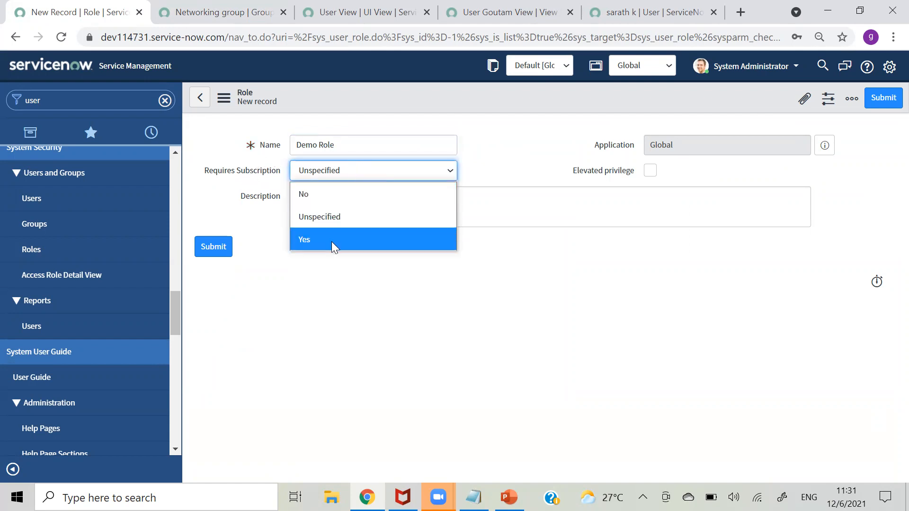
click(328, 222)
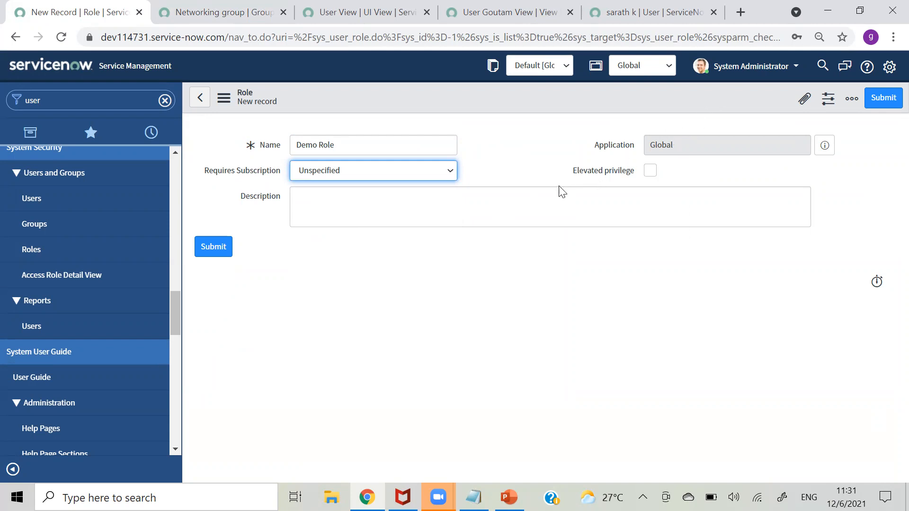
- Save the Demo Role record from the form header's context menu
mouse_move(609, 176)
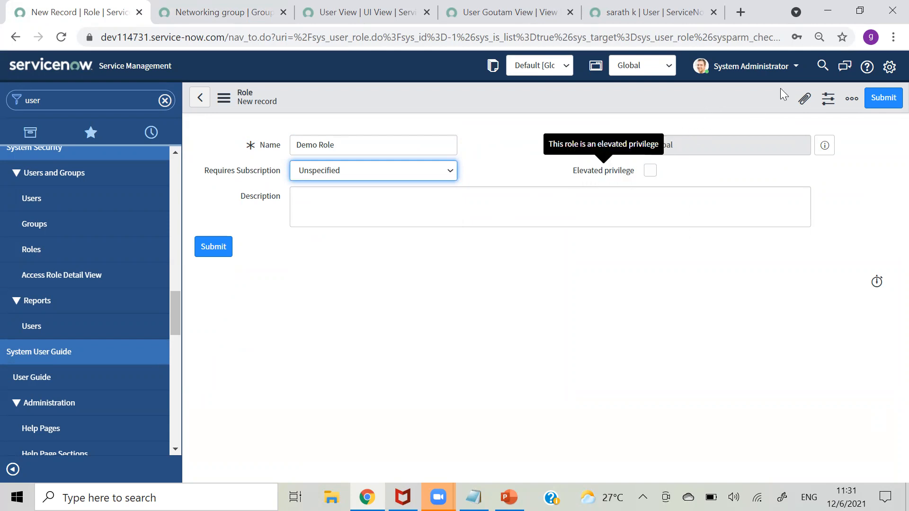
click(778, 72)
click(737, 74)
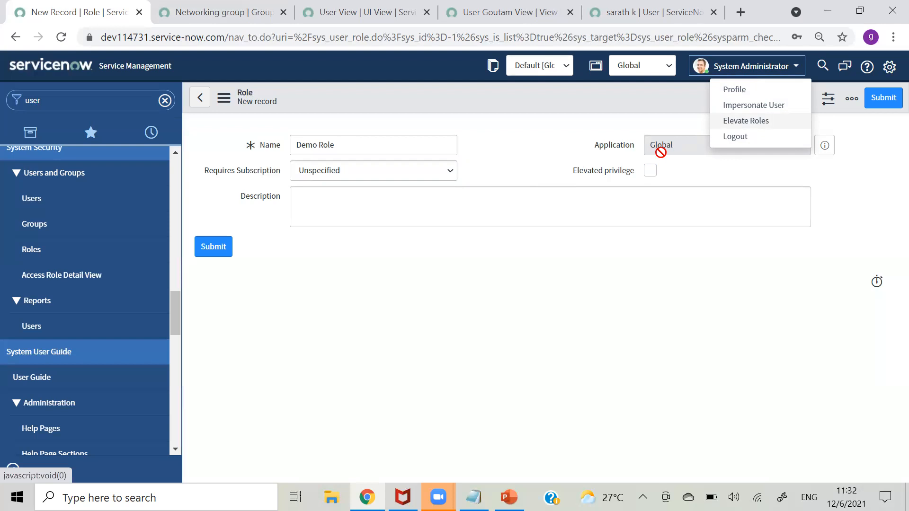
right_click(480, 96)
click(496, 103)
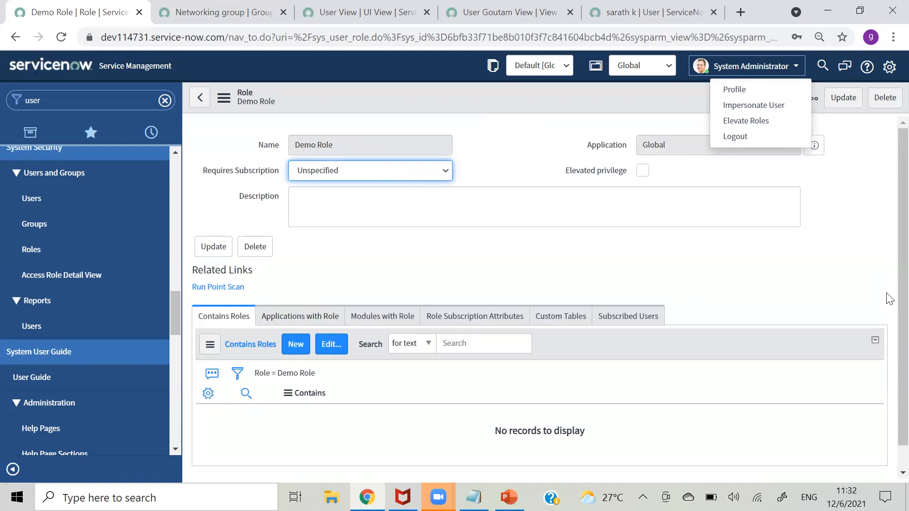
scroll(888, 303, down, 1)
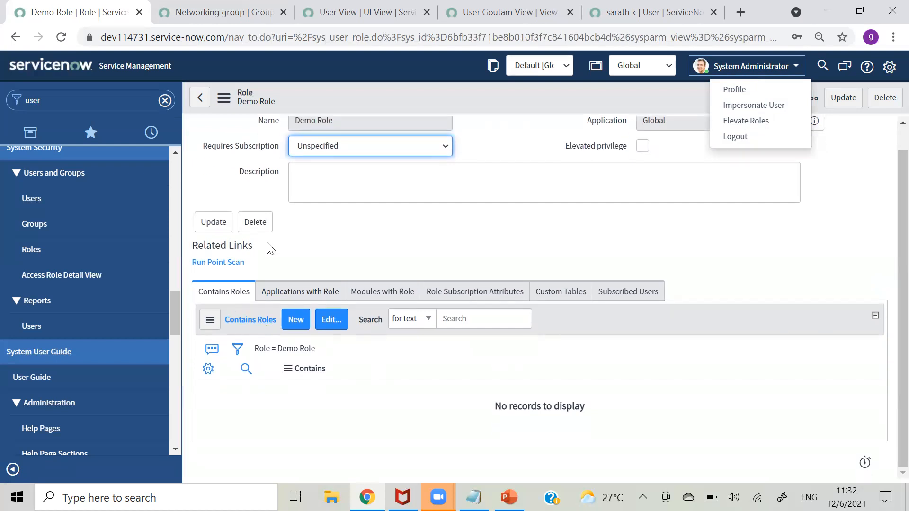
- Check Demo Role's empty Applications with Role and Modules with Role lists, then open Users
scroll(888, 265, up, 1)
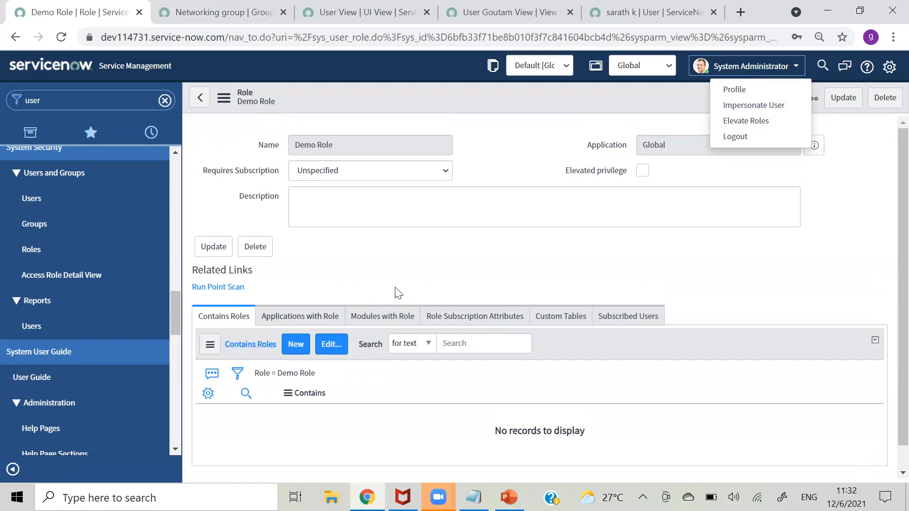
scroll(888, 331, down, 1)
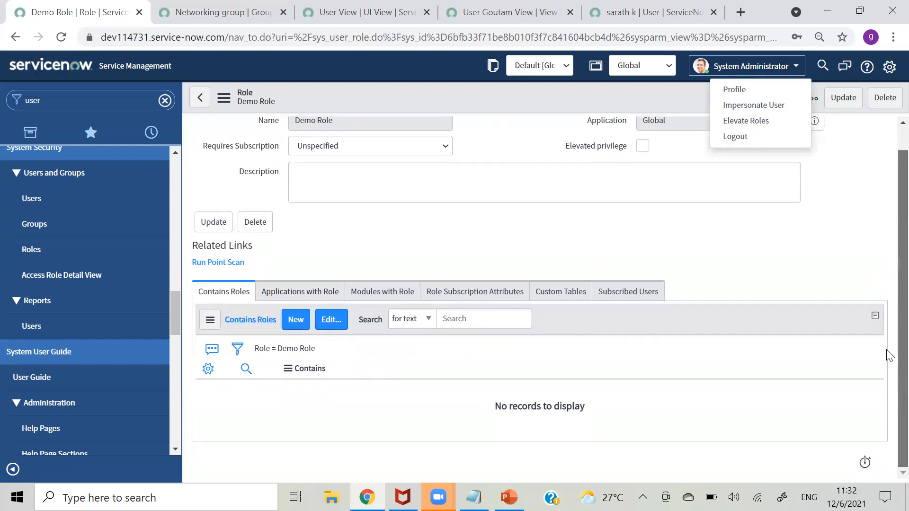
click(296, 292)
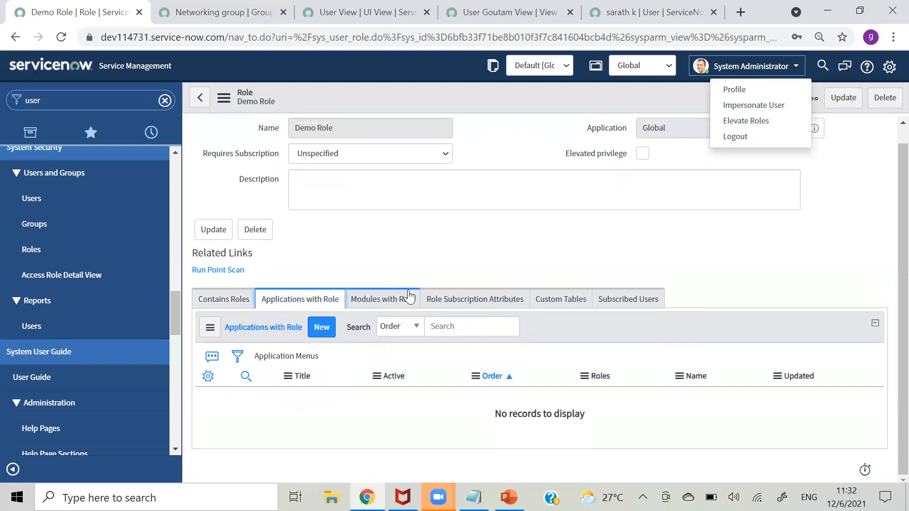
click(379, 299)
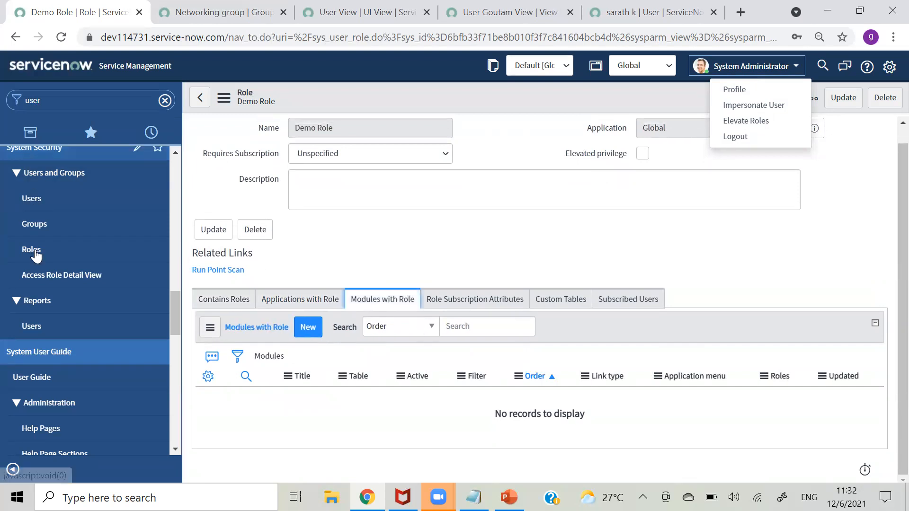
click(303, 307)
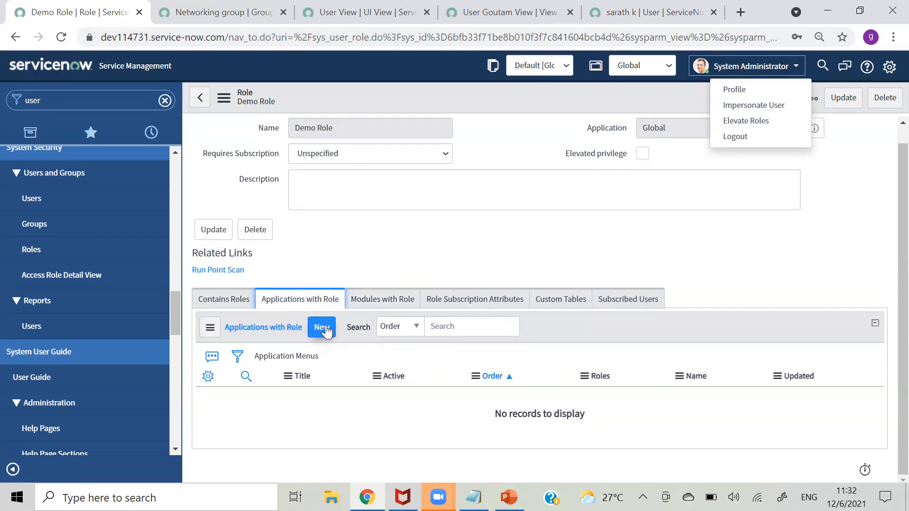
click(376, 305)
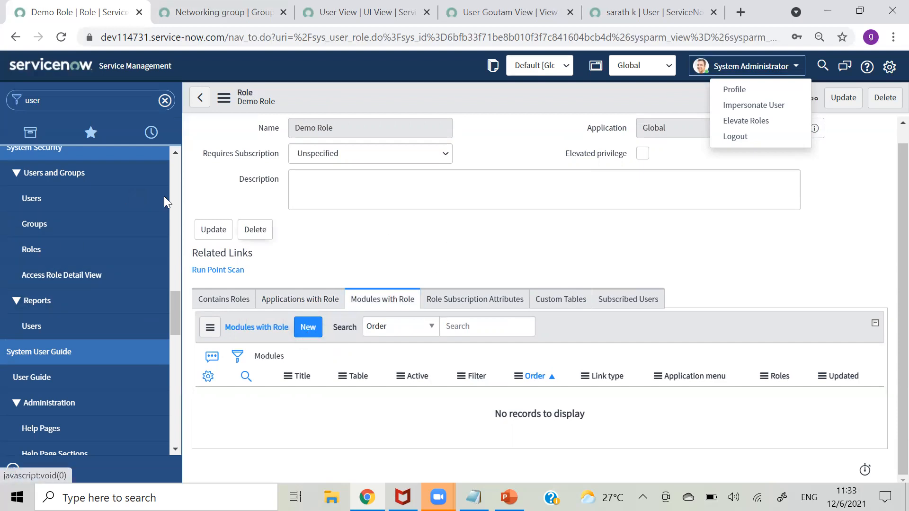
click(37, 201)
- Add the line 'Add users to group --- THen add roles' to the Notepad notes
click(473, 497)
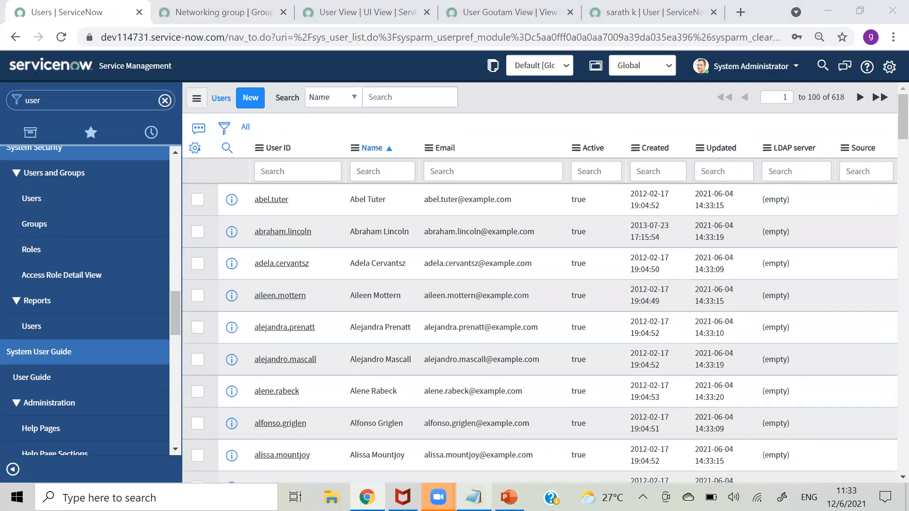
key(Return)
key(Return)
key(Return)
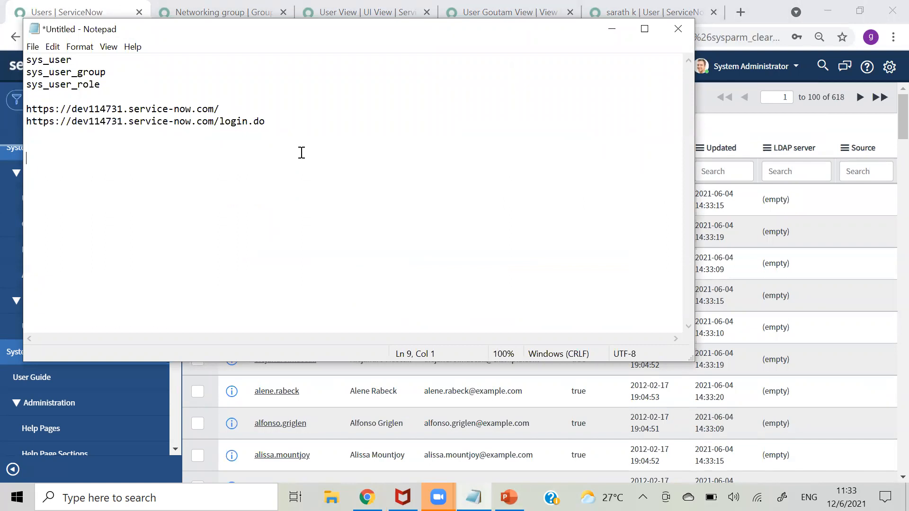
text(Gro)
key(BackSpace)
key(BackSpace)
key(BackSpace)
text(Add users to group --- )
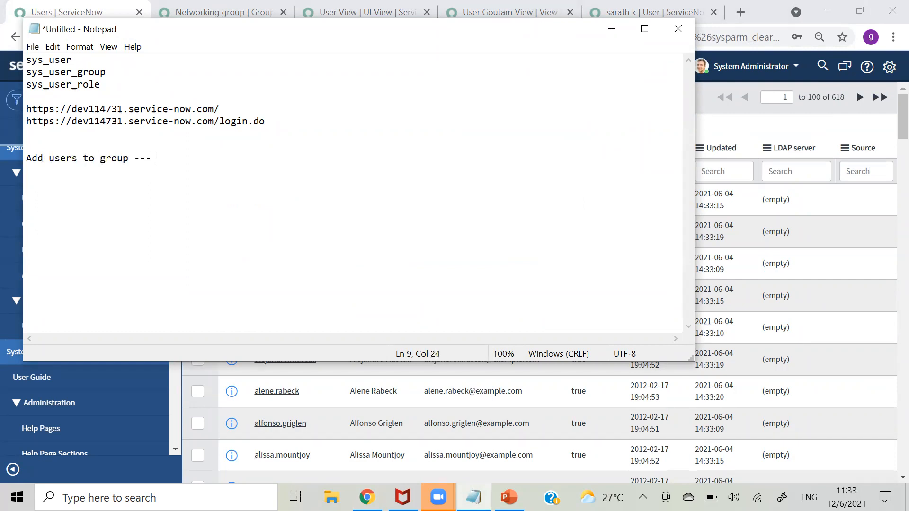
text(THen add roles)
key(Return)
key(Return)
key(Return)
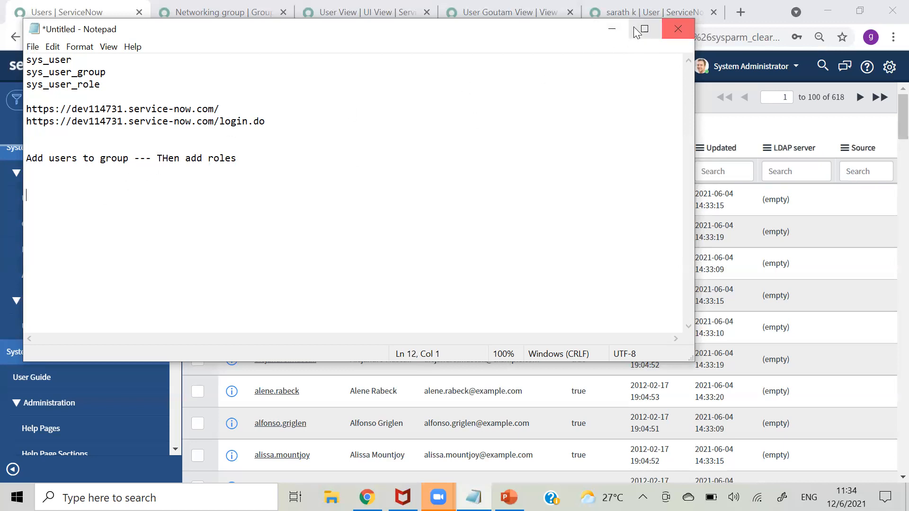
- Minimize Notepad and open ServiceNow's Groups list to filter by name
click(611, 29)
click(44, 225)
click(301, 171)
- Filter groups by '*networking', open Networking group, and open its Roles editor
text(*networking)
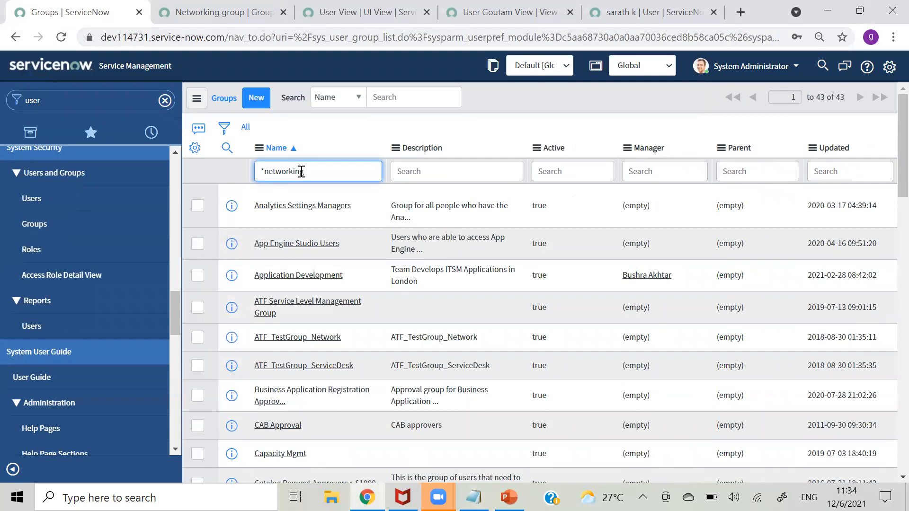
key(Return)
click(271, 207)
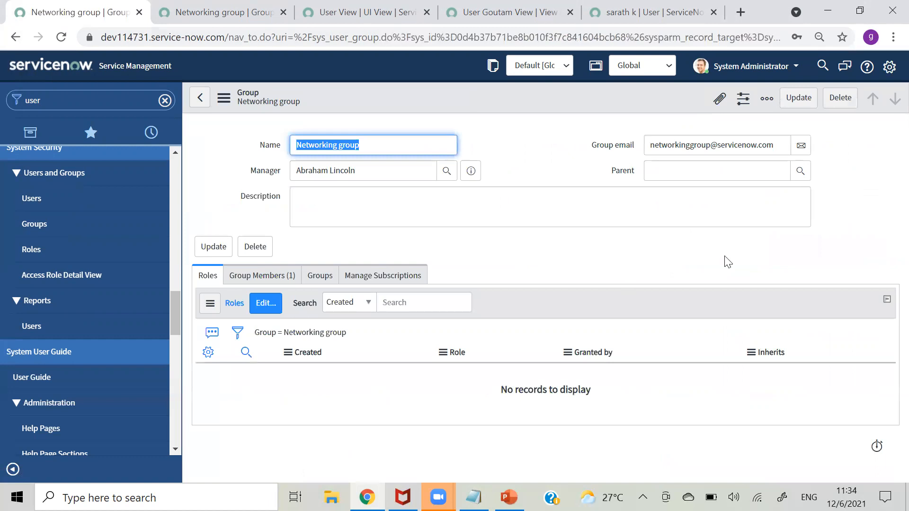
click(245, 279)
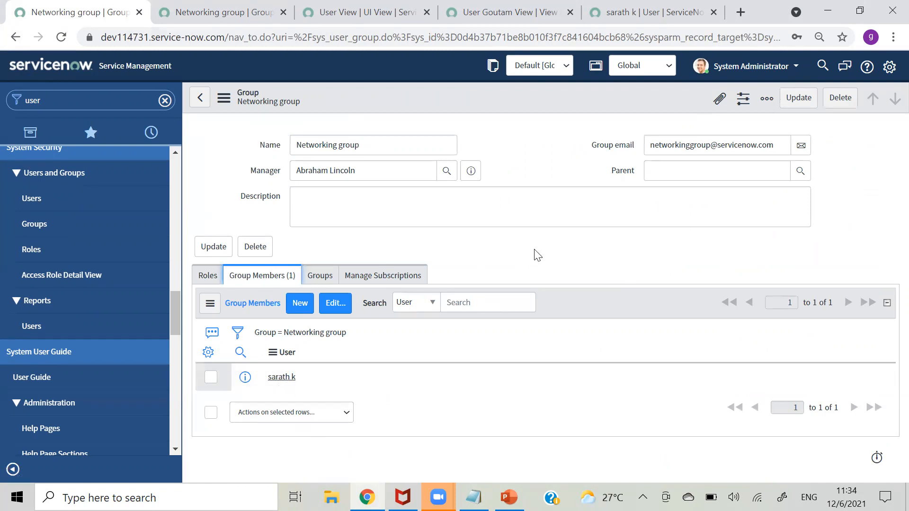
click(198, 277)
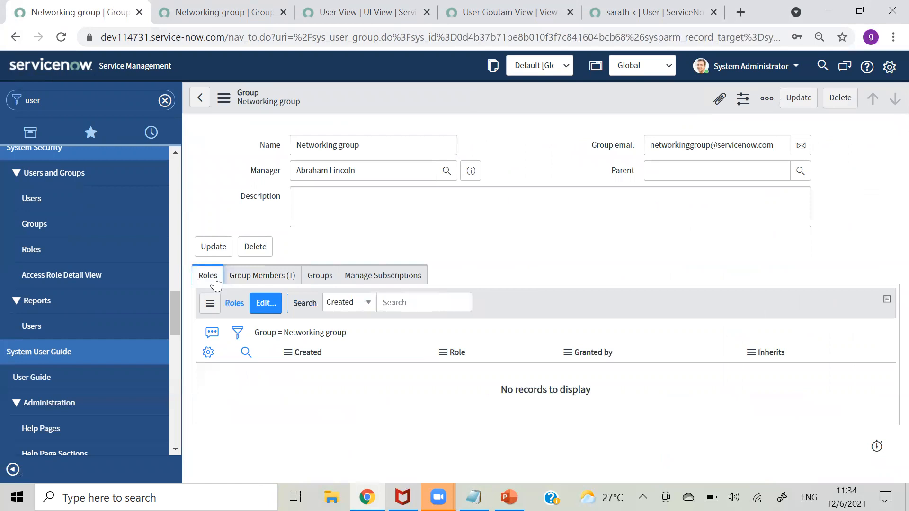
click(265, 304)
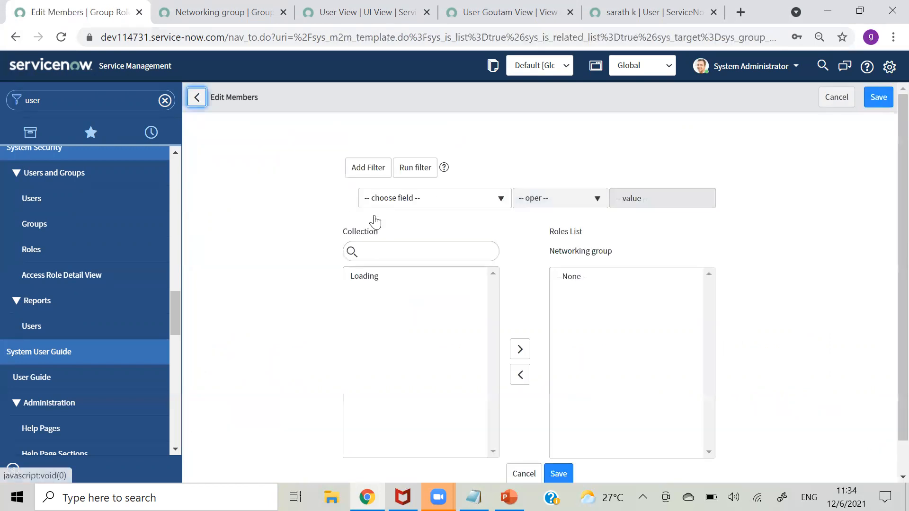
- Add the admin role to the Networking group, save, and check its Group Members list
click(374, 254)
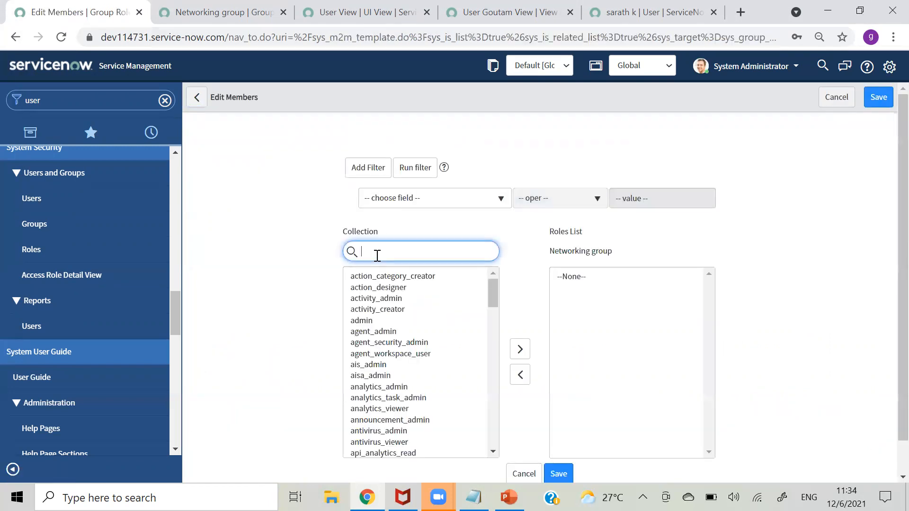
click(370, 320)
click(514, 350)
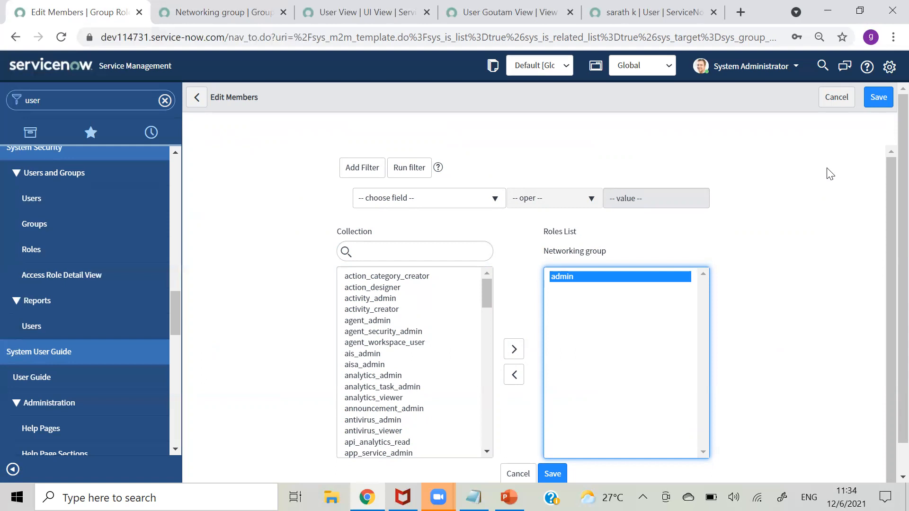
click(874, 96)
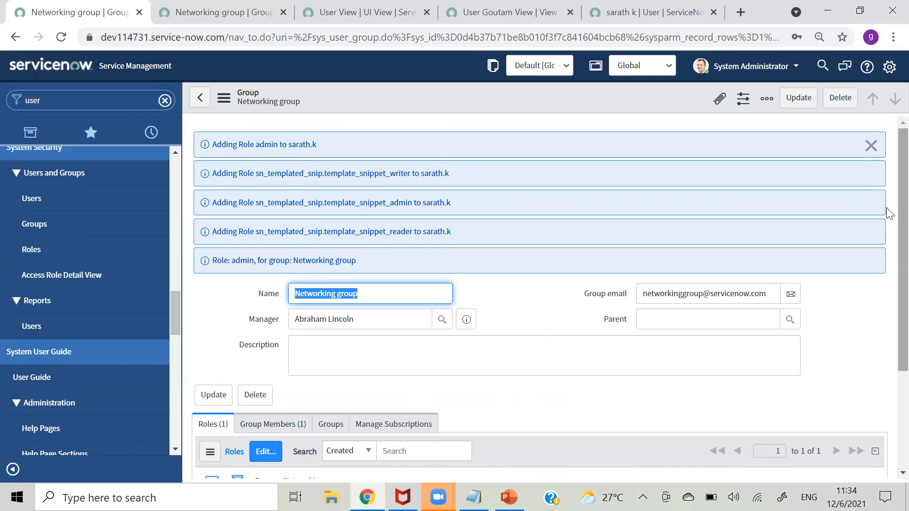
scroll(886, 256, down, 3)
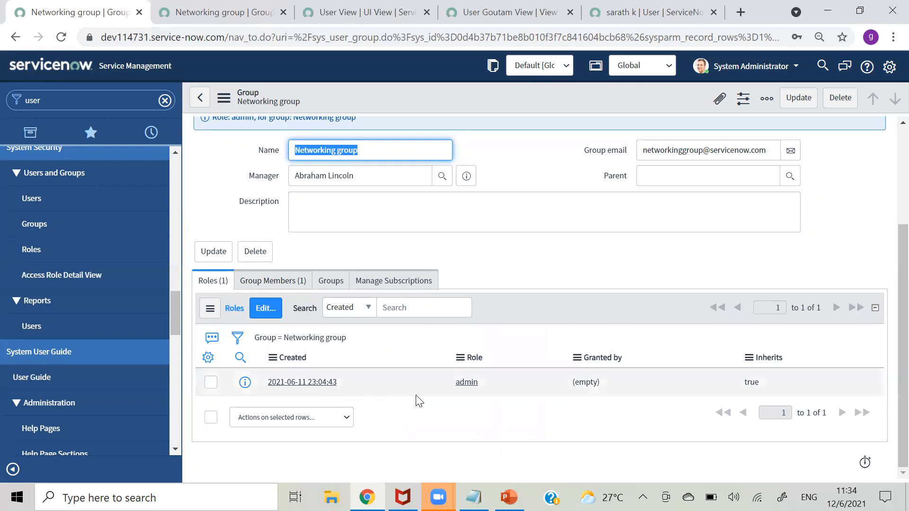
click(283, 283)
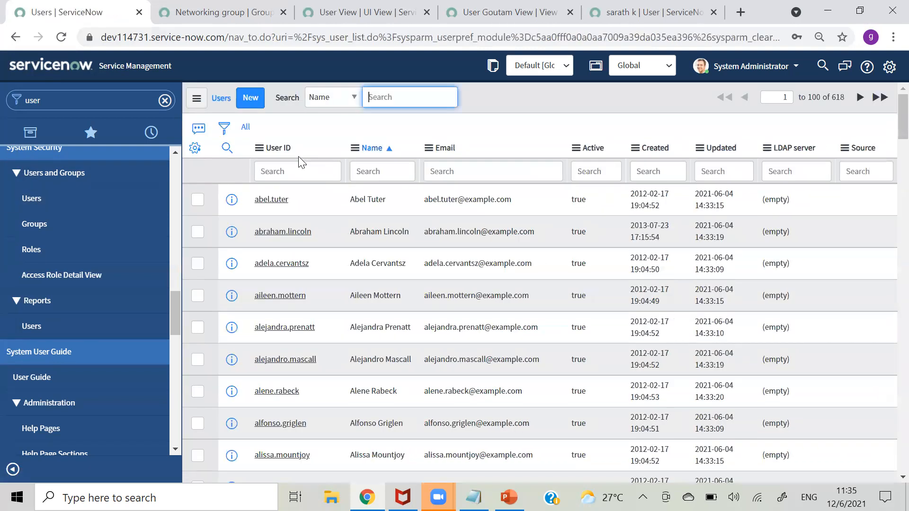
- Filter the Users list by User ID to the Networking group's member
click(299, 166)
text(*sarath)
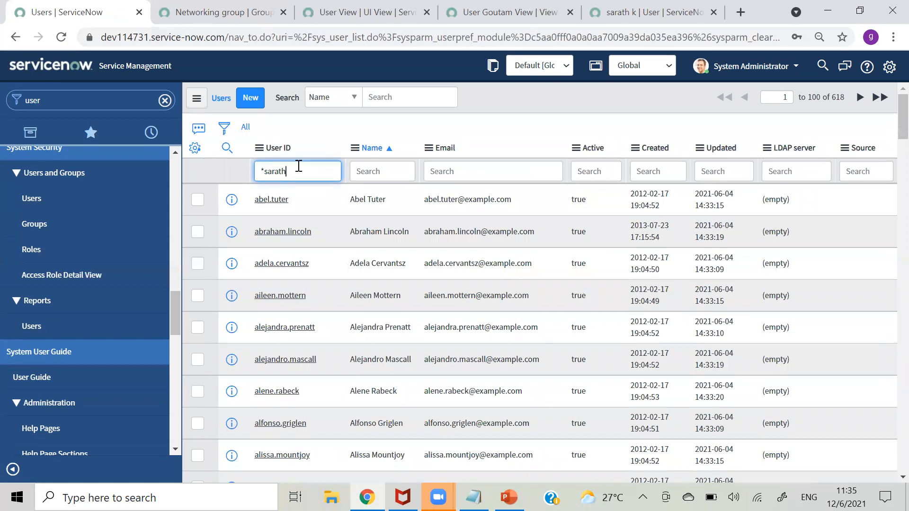
key(Return)
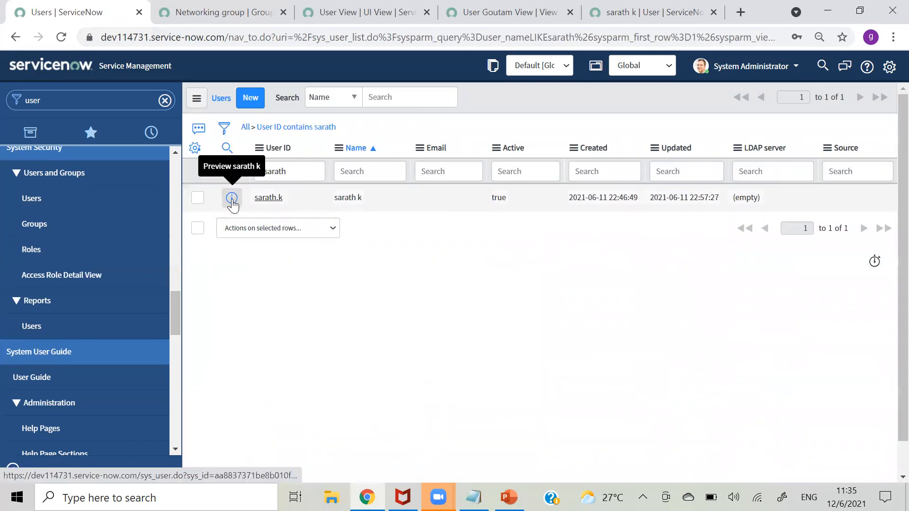
- Open that user's record in a new browser tab and switch to it
right_click(217, 203)
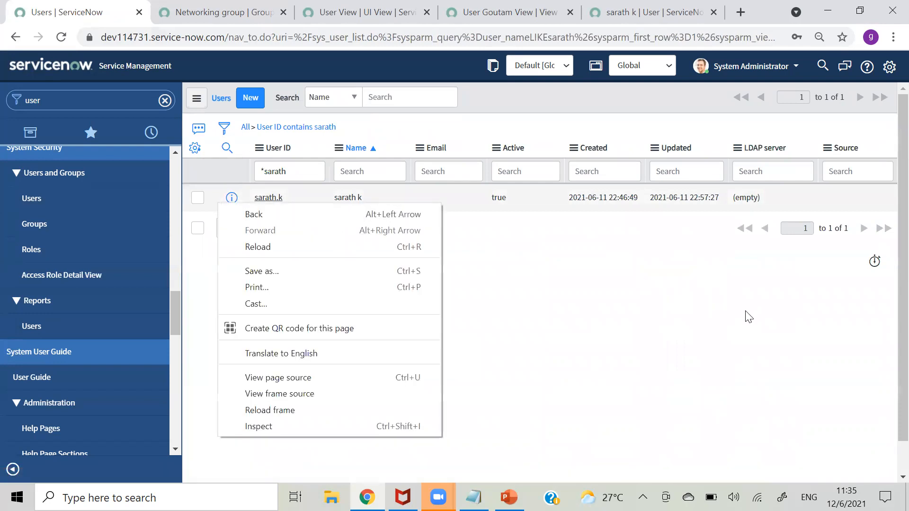
click(606, 305)
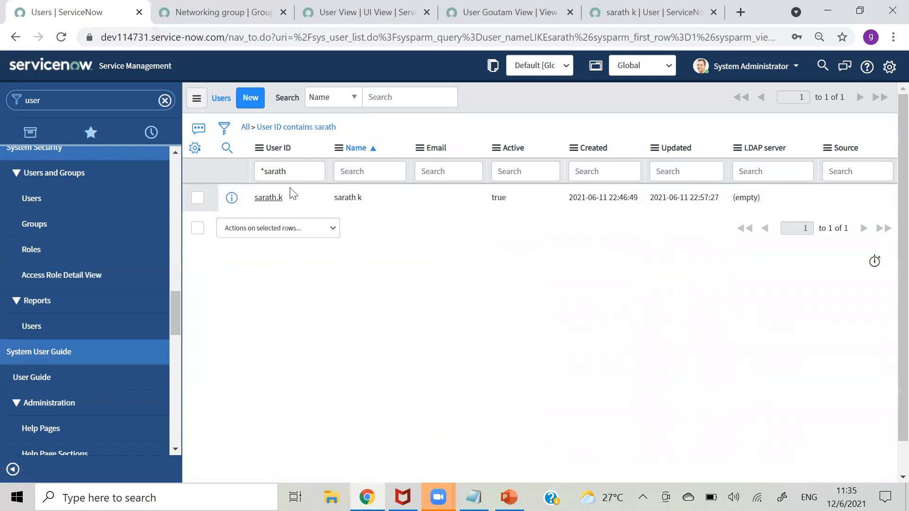
right_click(229, 196)
click(256, 204)
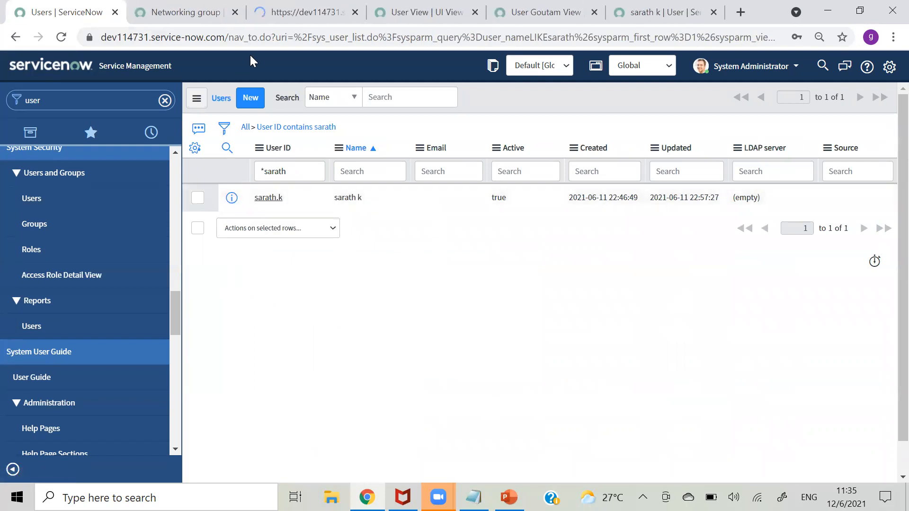
click(258, 21)
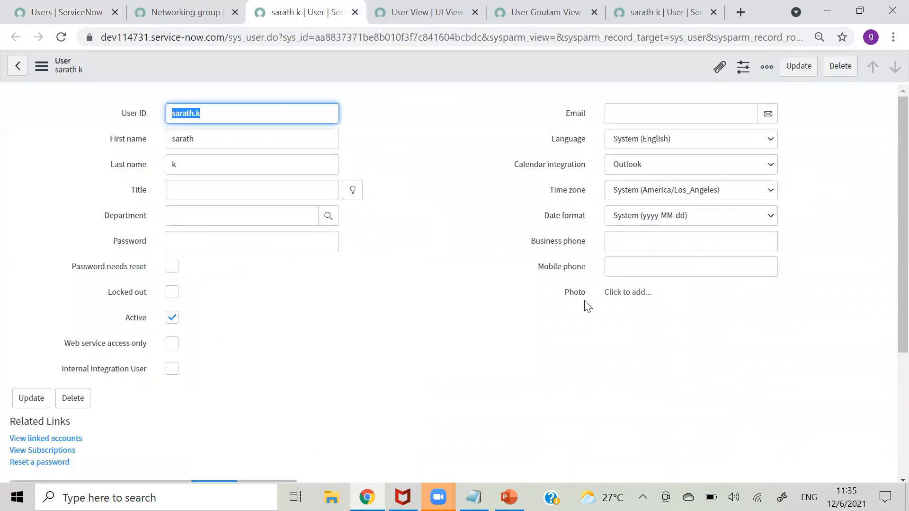
scroll(891, 165, down, 4)
click(168, 301)
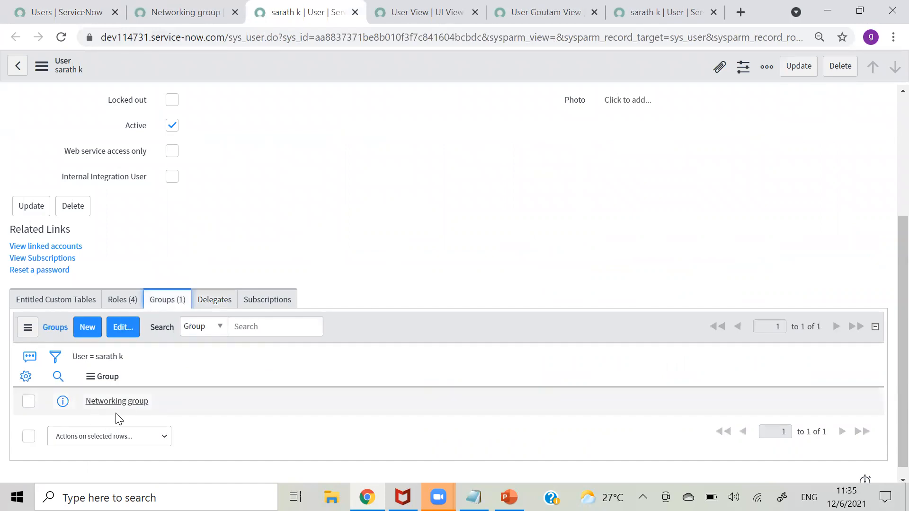
click(124, 299)
scroll(889, 279, down, 2)
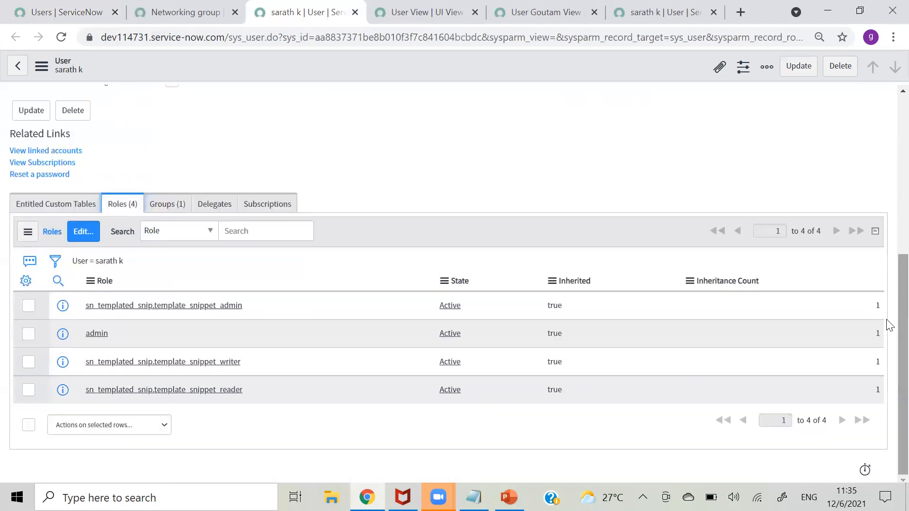
double_click(122, 332)
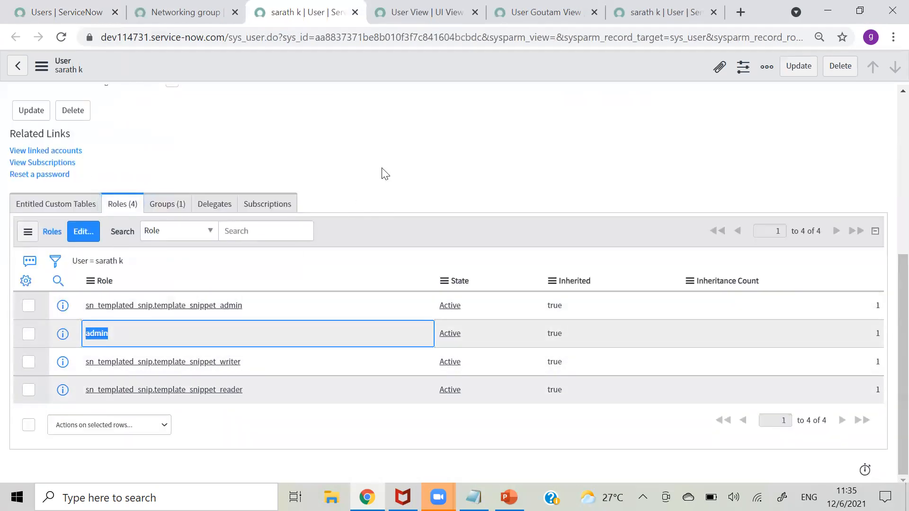
click(402, 144)
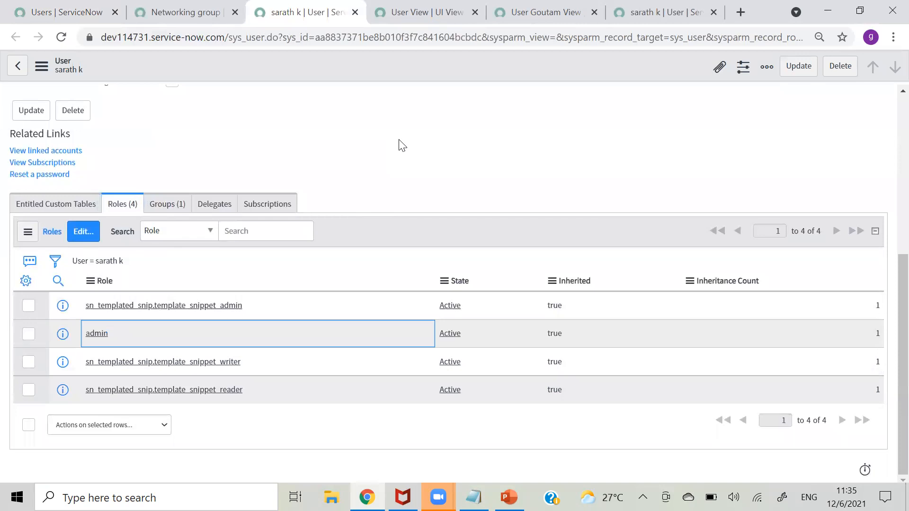
click(168, 208)
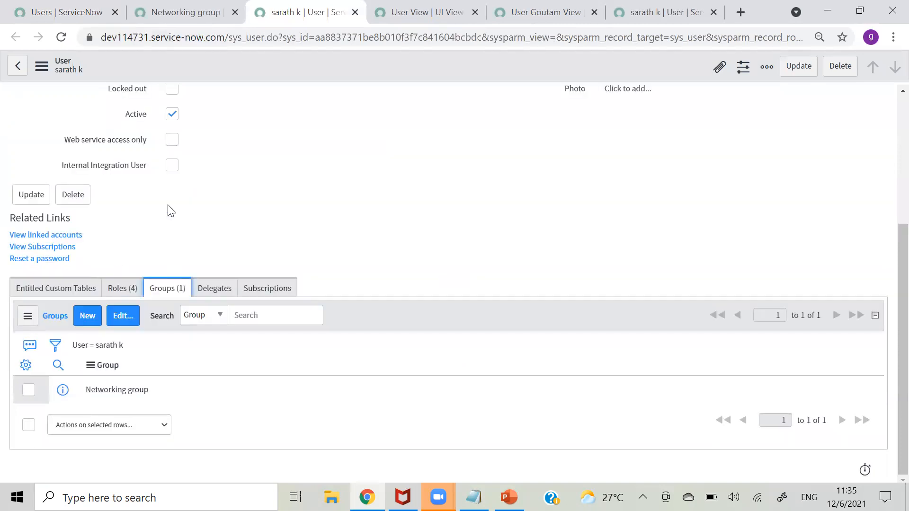
click(119, 290)
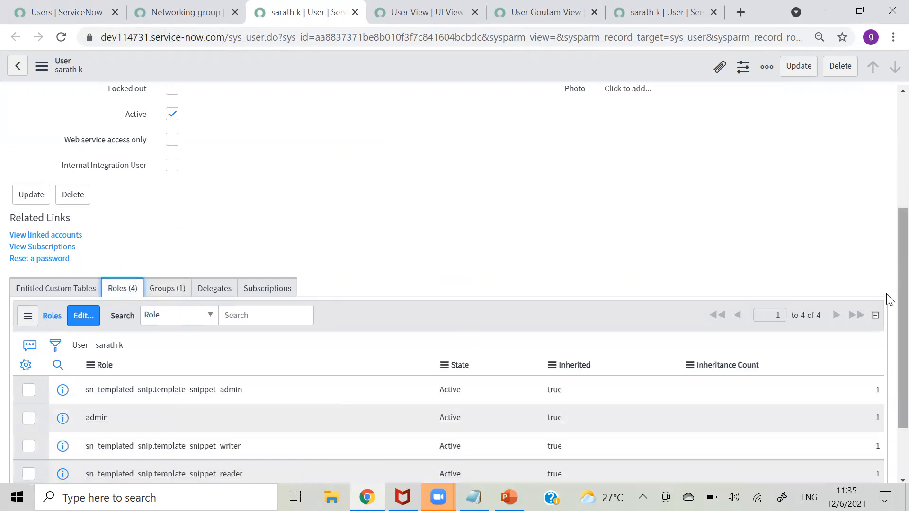
scroll(888, 218, up, 5)
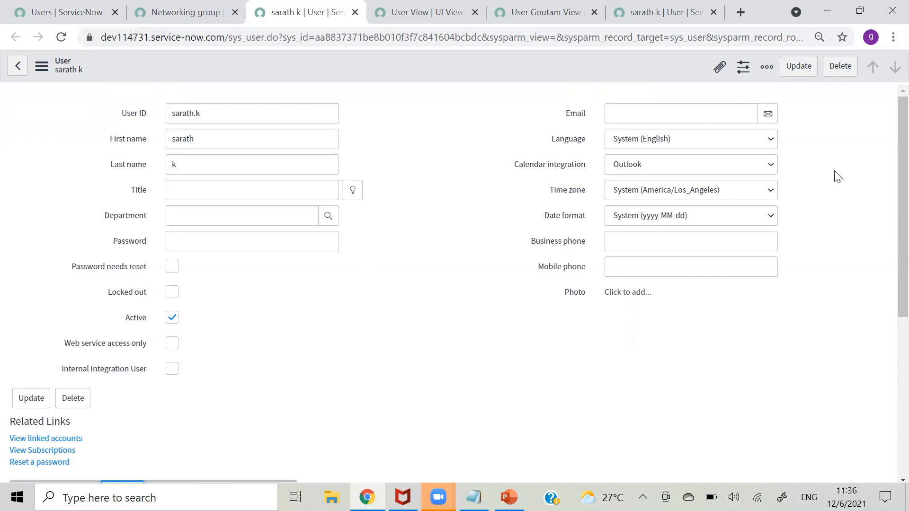
scroll(886, 164, down, 6)
scroll(889, 287, up, 6)
- Recheck the Networking group's members, then return to the Groups list
click(200, 25)
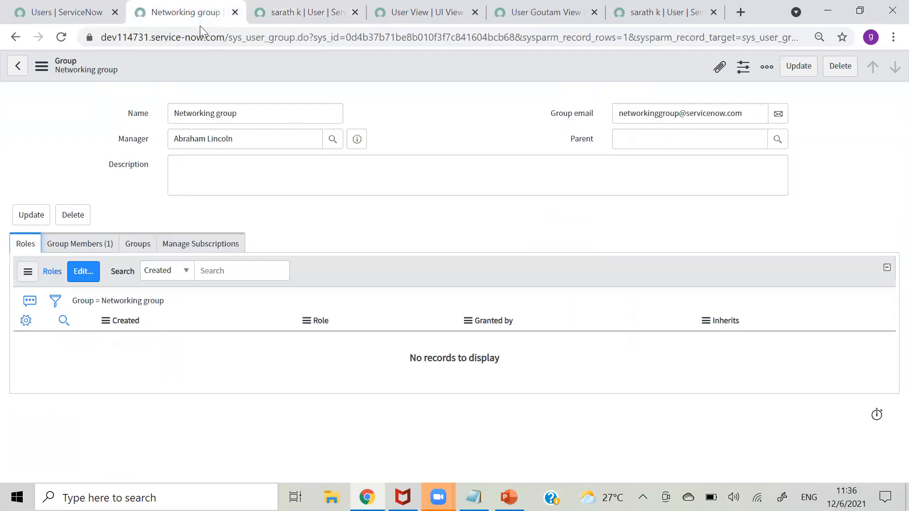
click(90, 250)
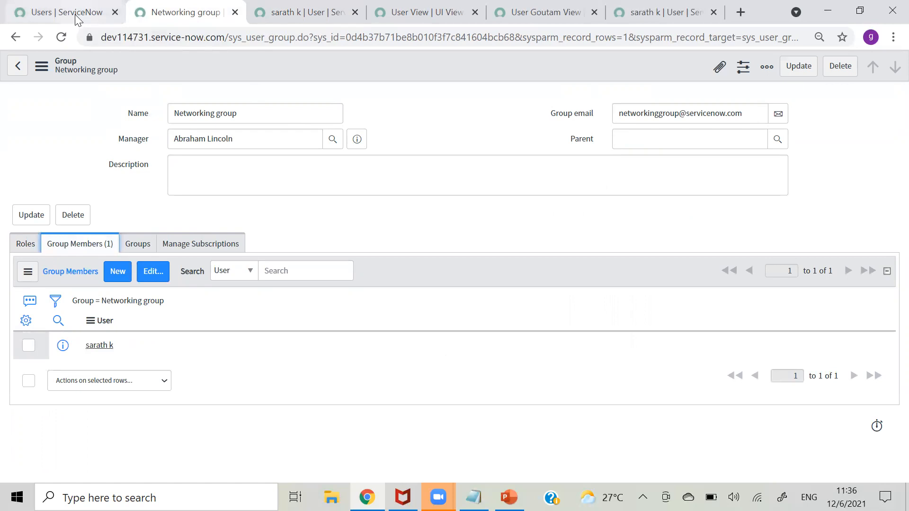
click(90, 20)
scroll(889, 297, down, 1)
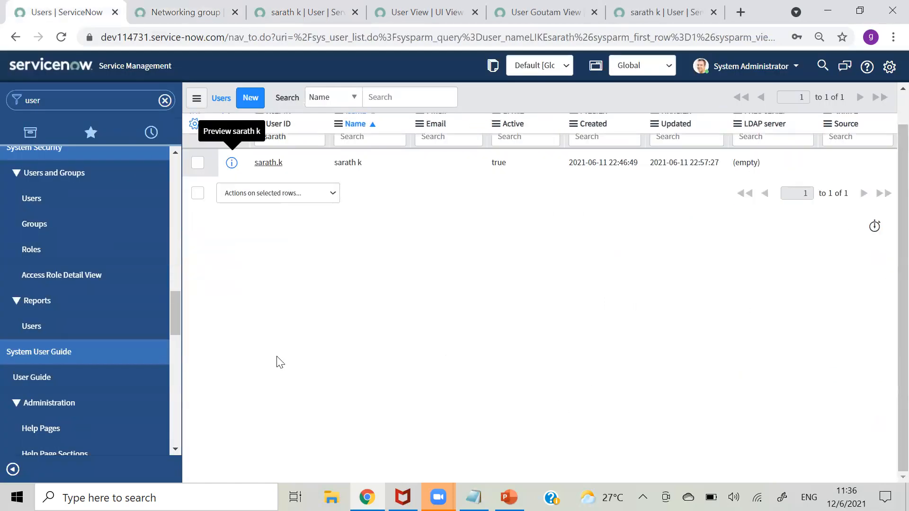
click(28, 234)
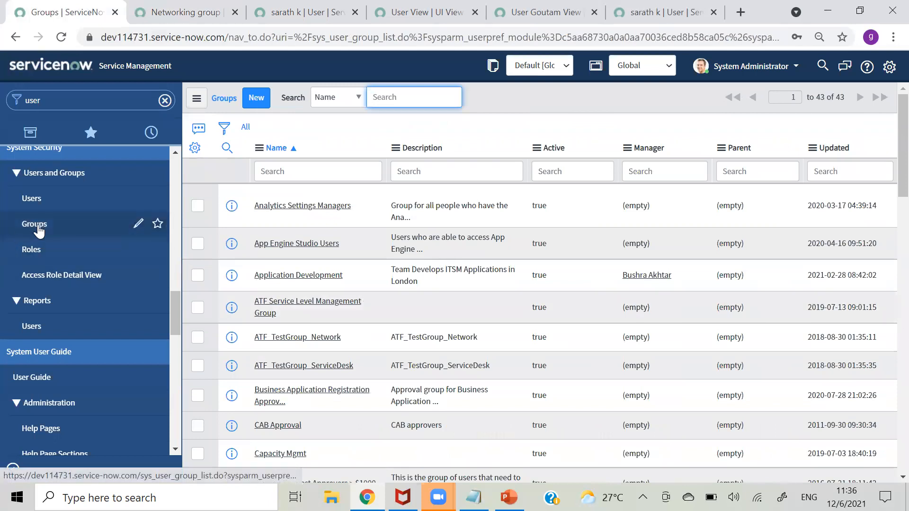
click(299, 177)
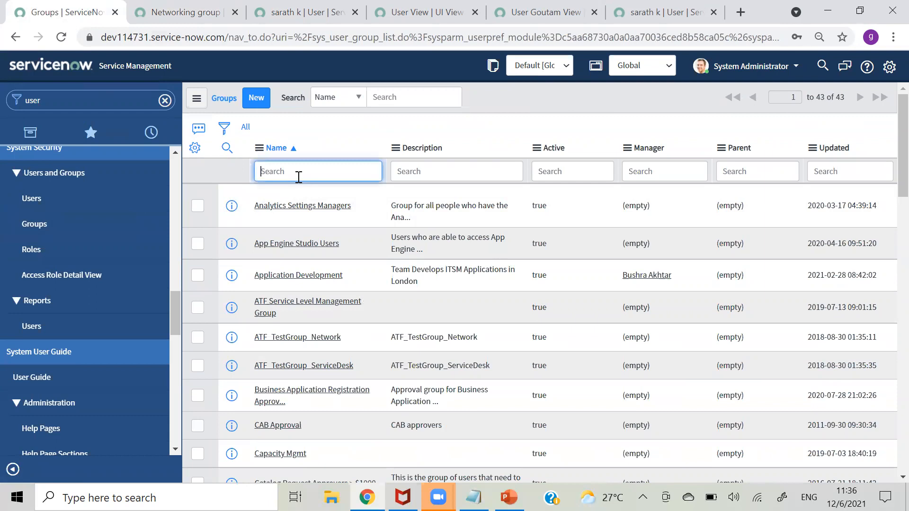
- Filter the navigator on 'group' and open the Survey > User Groups list
click(117, 103)
text(group)
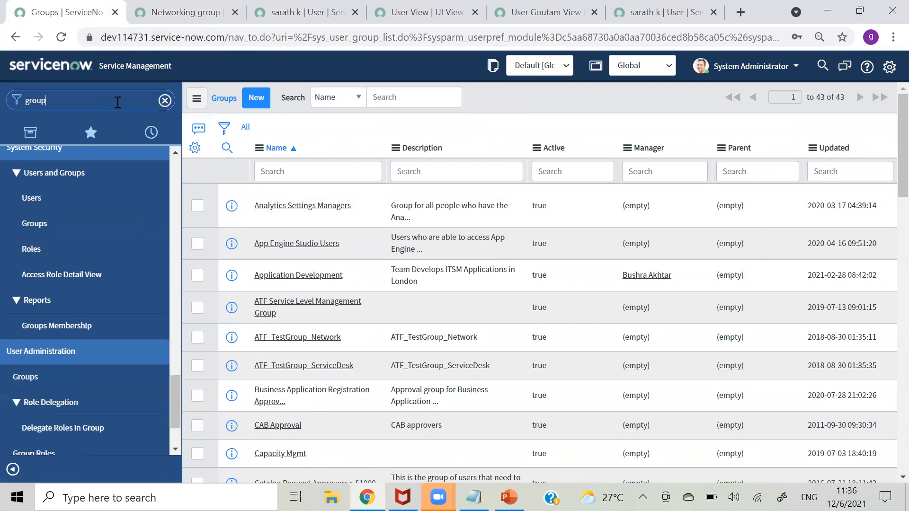
text( m)
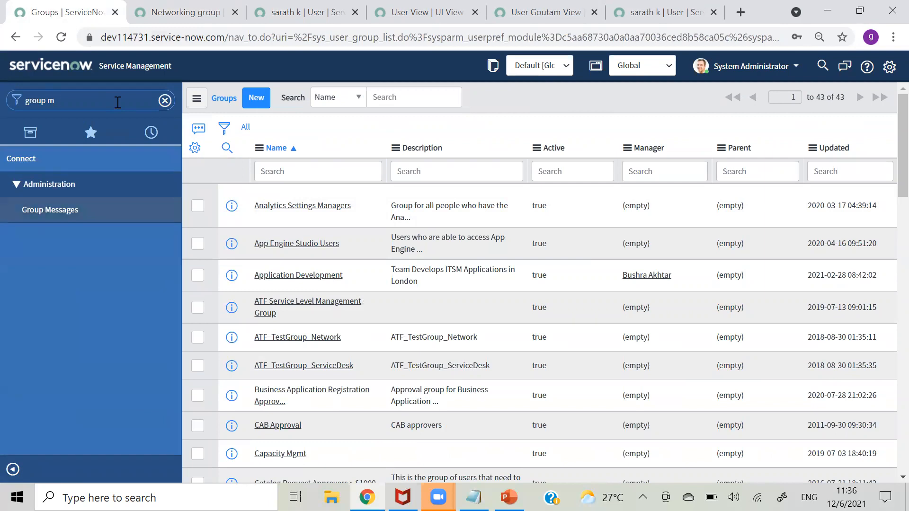
key(BackSpace)
key(BackSpace)
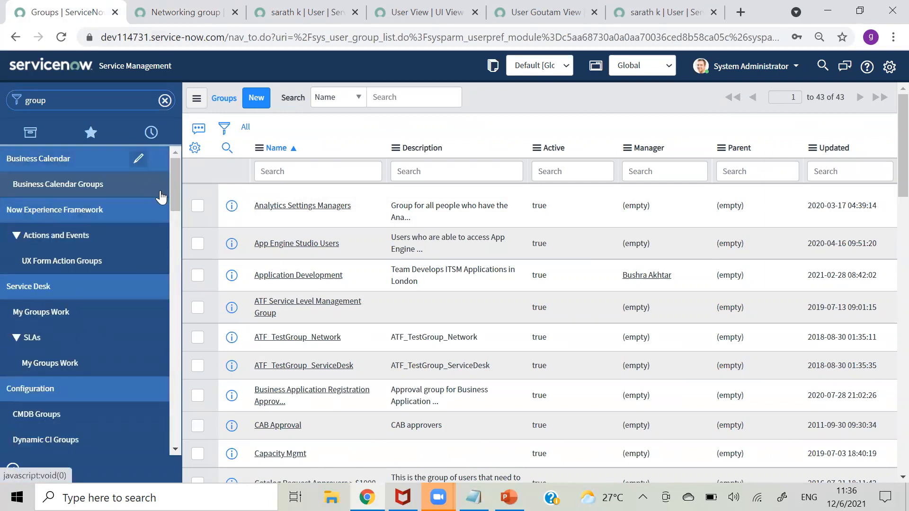
drag(179, 183, 196, 315)
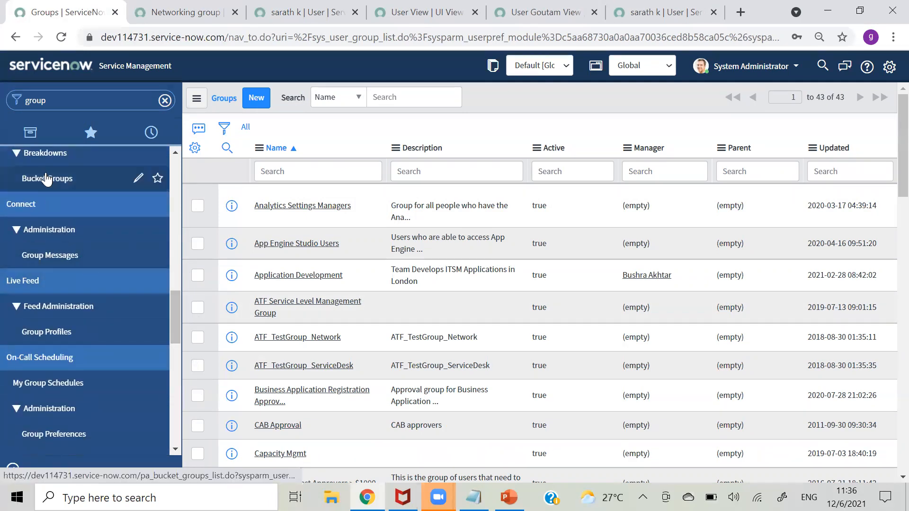
drag(177, 308, 177, 270)
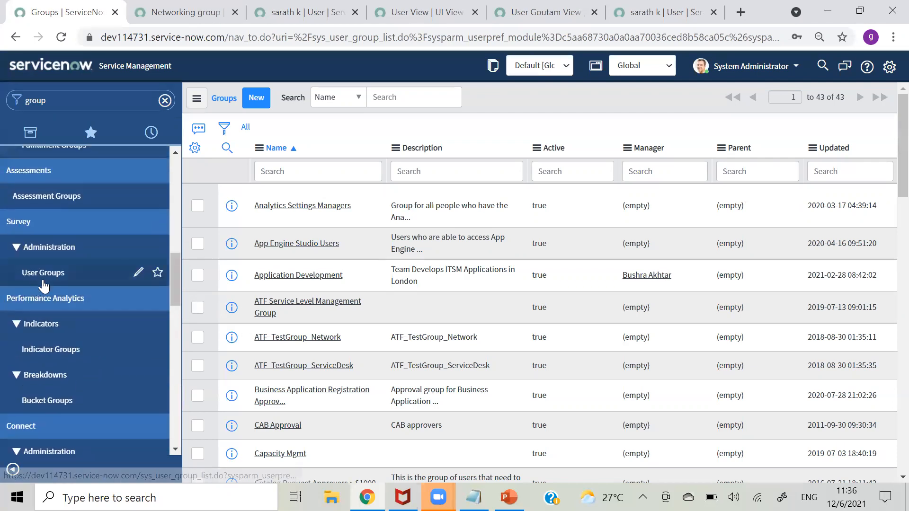
click(43, 274)
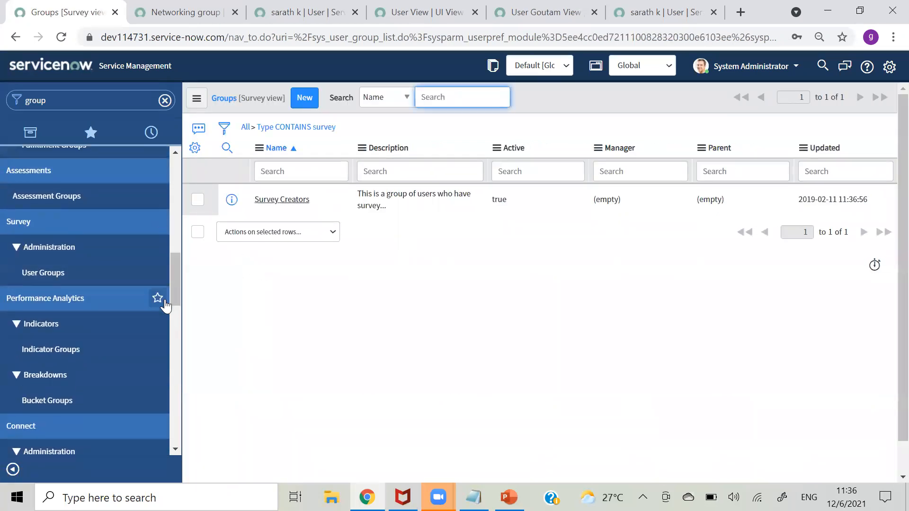
- Refilter the navigator on 'group' and open the full 43-record Groups list
drag(173, 292, 178, 199)
click(93, 107)
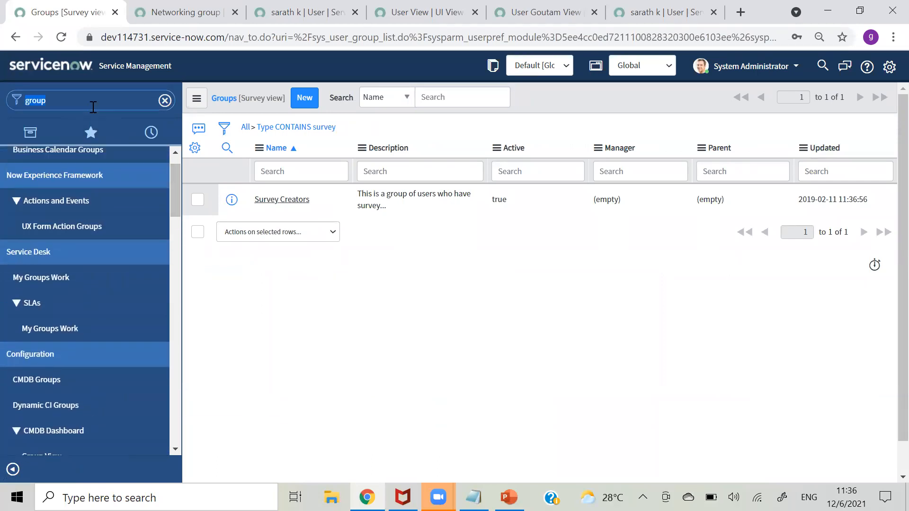
text(group)
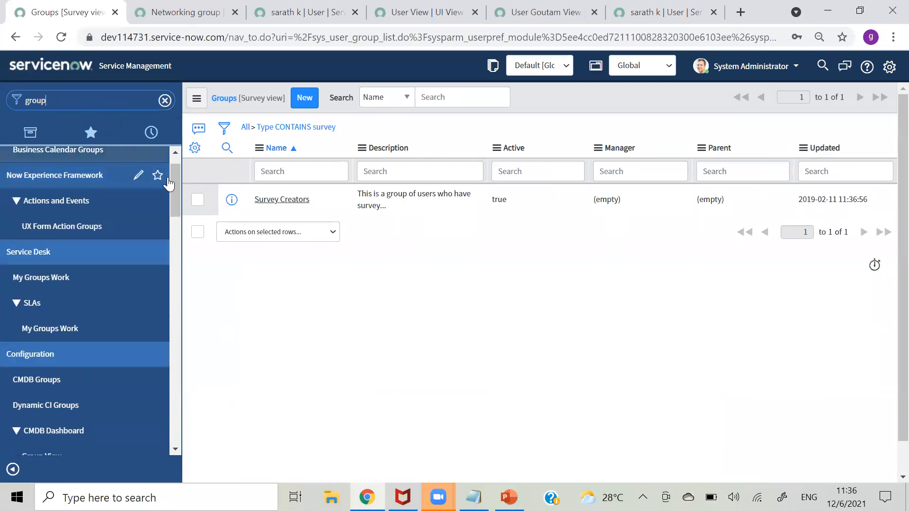
drag(176, 216, 191, 389)
click(48, 284)
- Filter the Groups list by Name to '*network'
click(324, 173)
text(*)
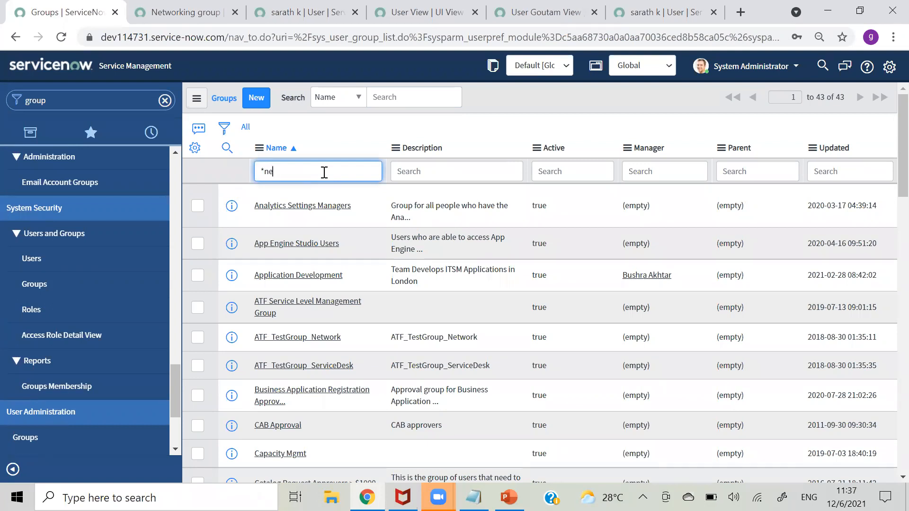
key(Return)
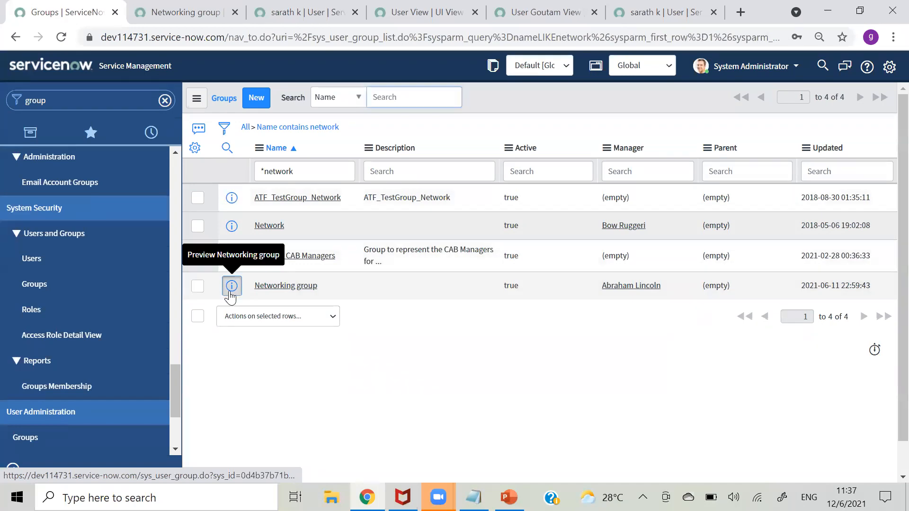
- Open Networking group in a new tab, then its Group Members list in another tab
right_click(231, 286)
click(265, 303)
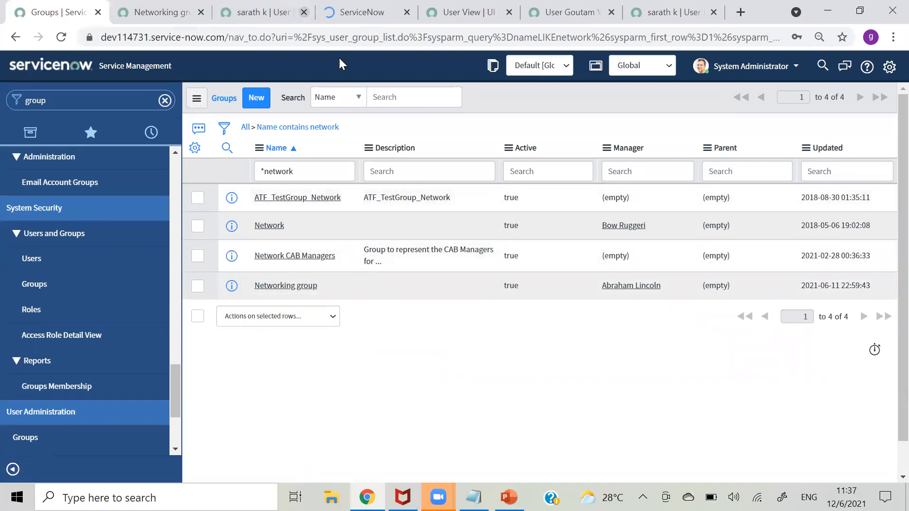
click(351, 21)
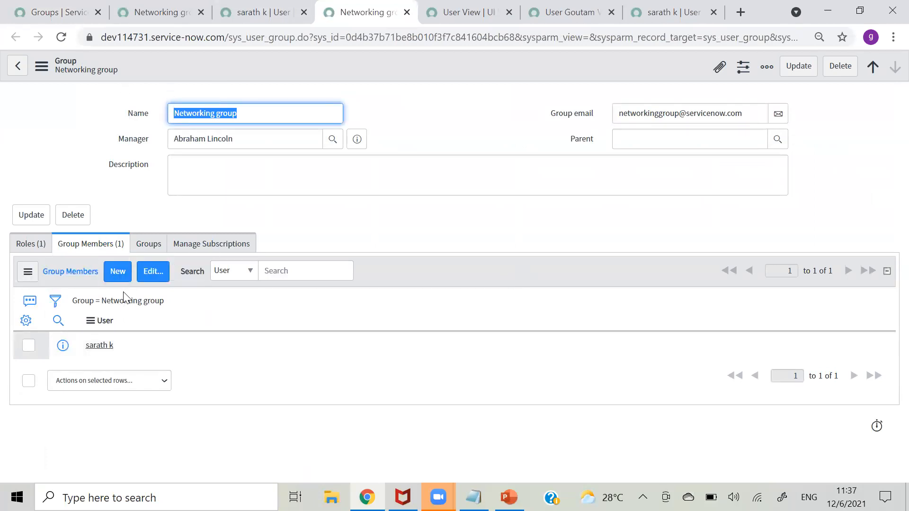
right_click(128, 302)
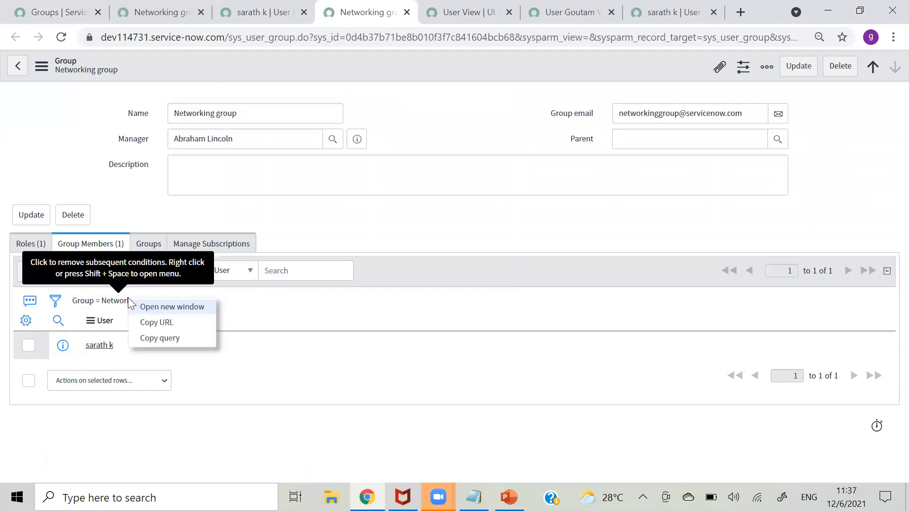
click(158, 307)
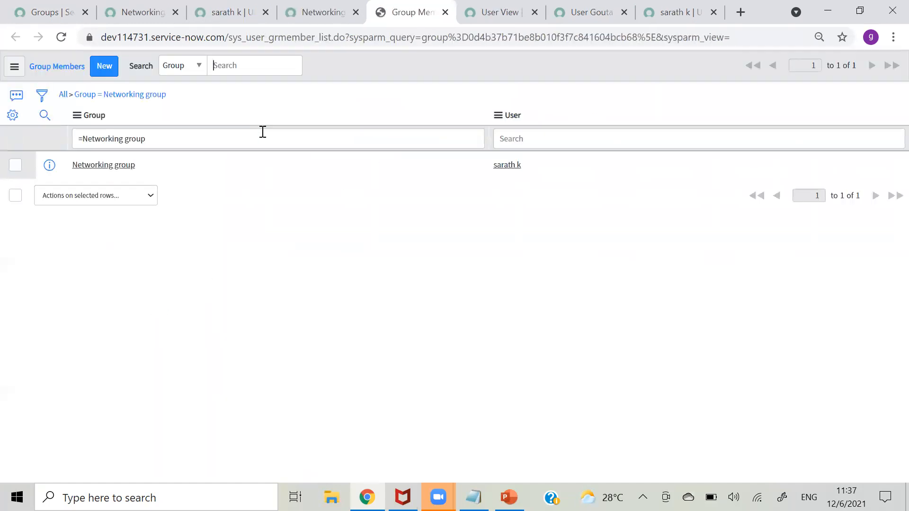
- Note the sys_user_grmember table in the URL and clear the filter to show 85 memberships
drag(229, 40, 317, 43)
click(316, 41)
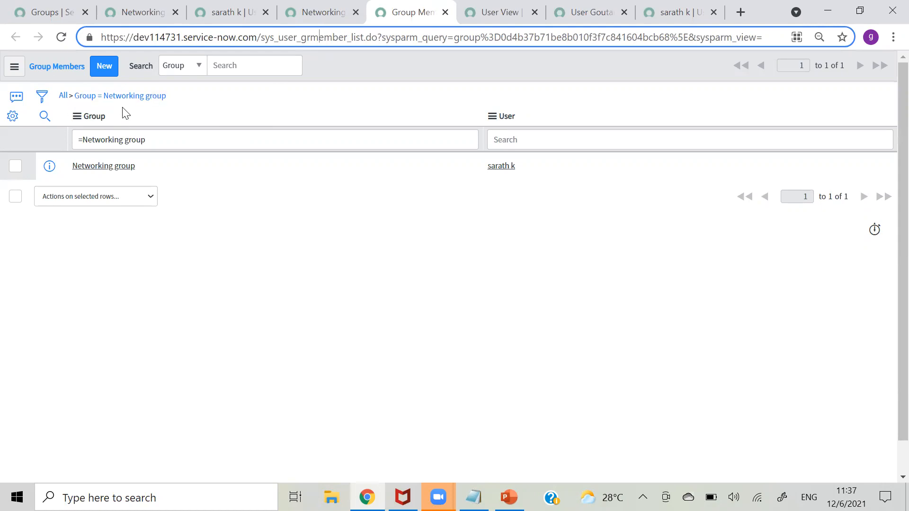
click(63, 97)
click(63, 96)
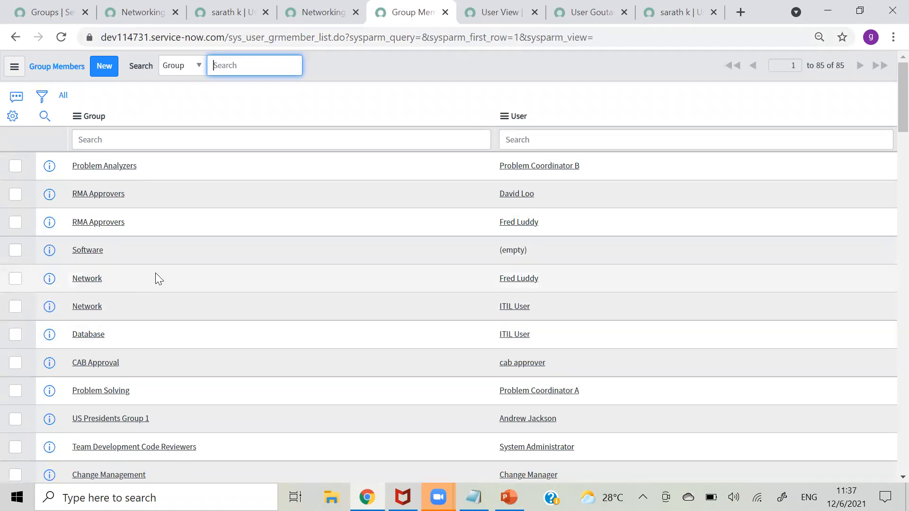
- Add sys_user_grmember as a fourth Notepad entry below sys_user_role, then select that line
key(alt+Tab)
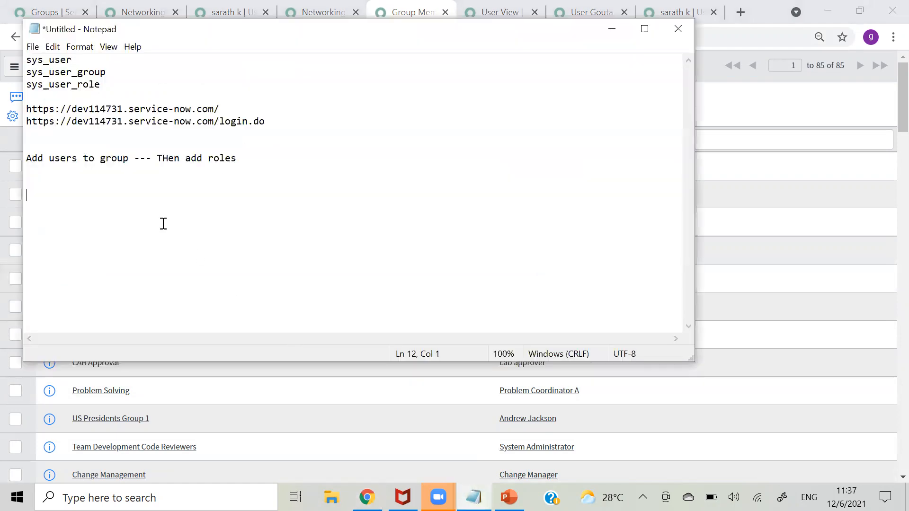
click(111, 84)
key(Return)
text(sys_user_grmember)
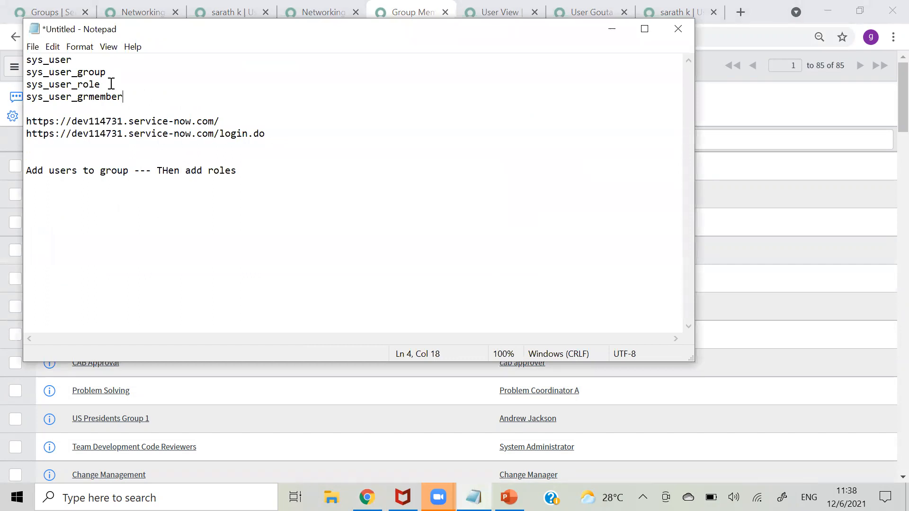
drag(123, 97, 26, 101)
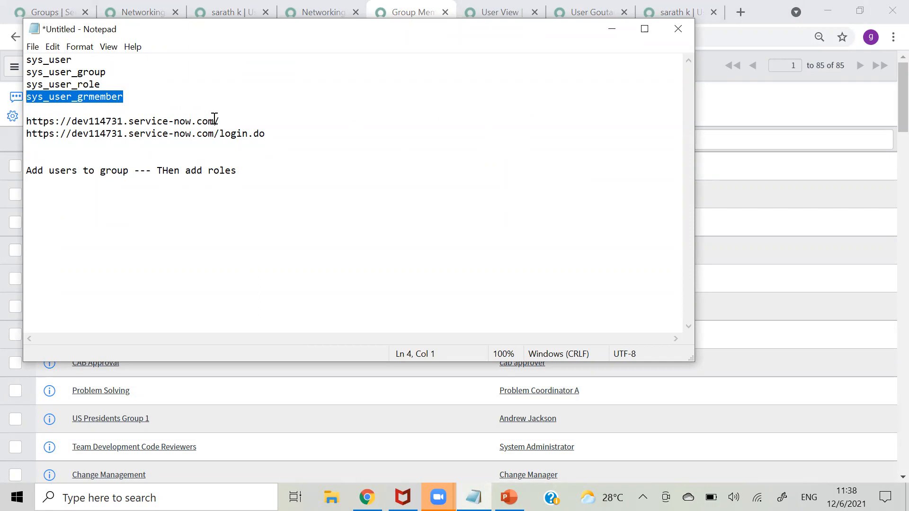
- Go back to the browser's Groups tab listing the four network groups and select the module filter text
click(613, 33)
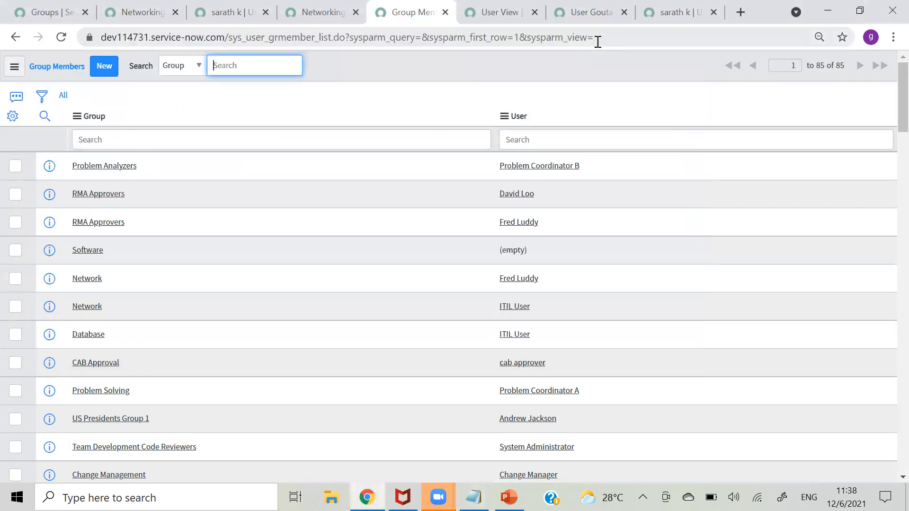
click(424, 99)
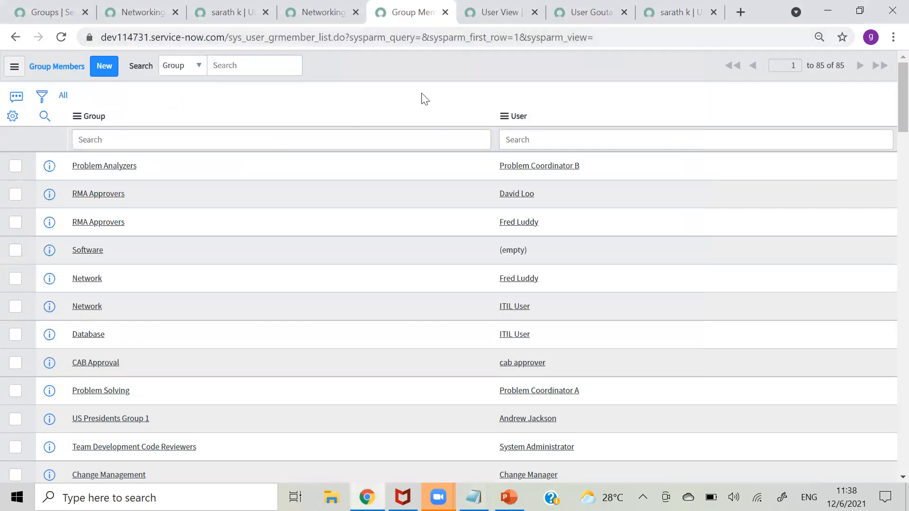
click(126, 20)
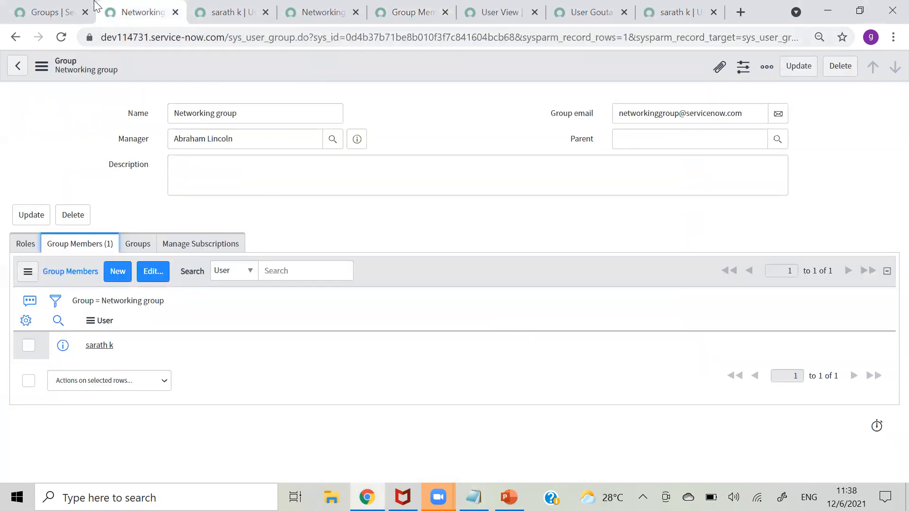
click(60, 12)
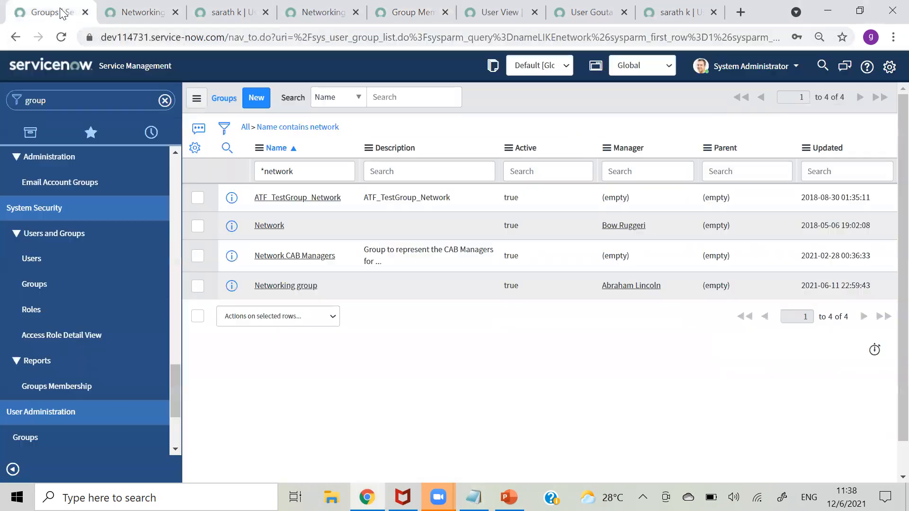
click(147, 101)
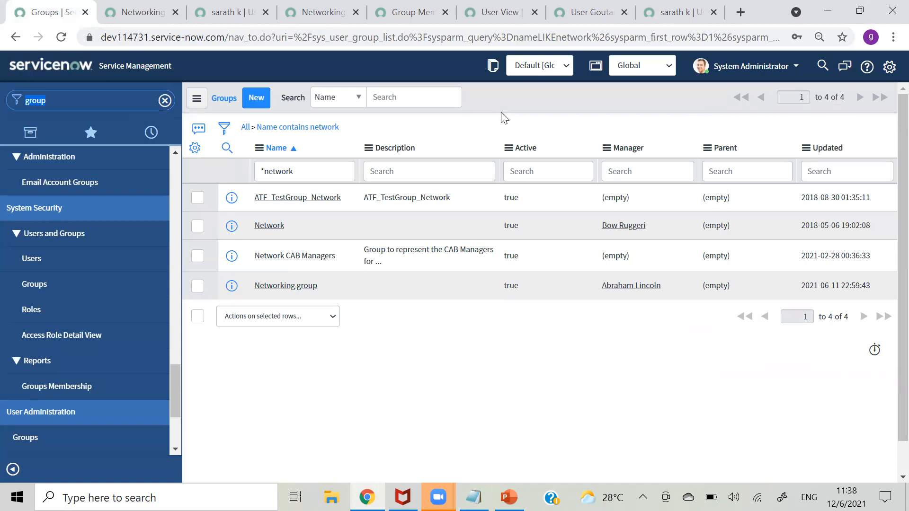